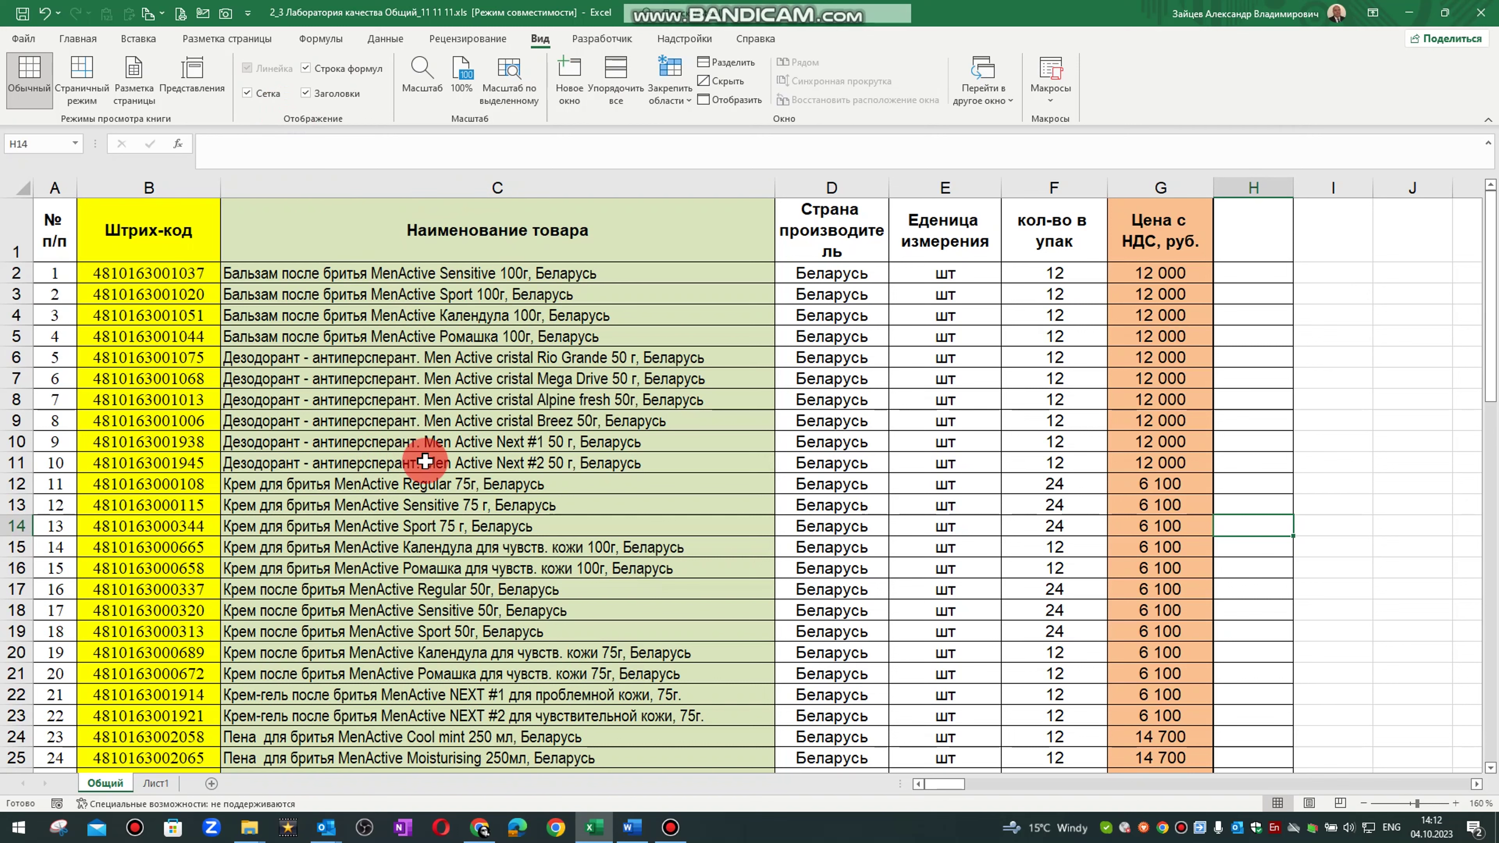
# Insert an empty column after the product names and delete the country-of-origin column in Excel
pyautogui.click(785, 182)
pyautogui.hotkey('ctrl', '+')
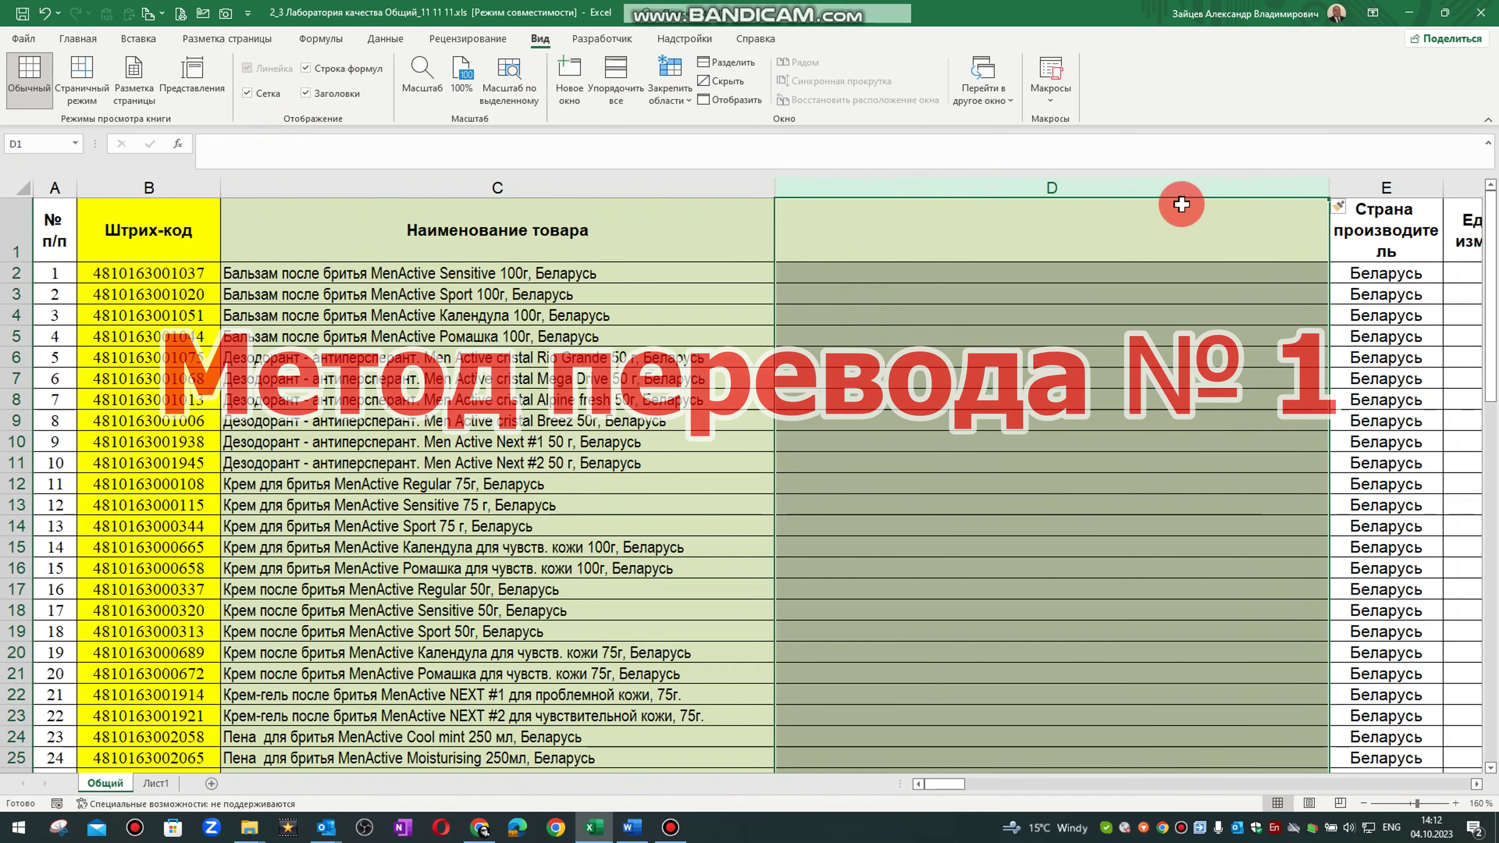
pyautogui.rightClick(1369, 180)
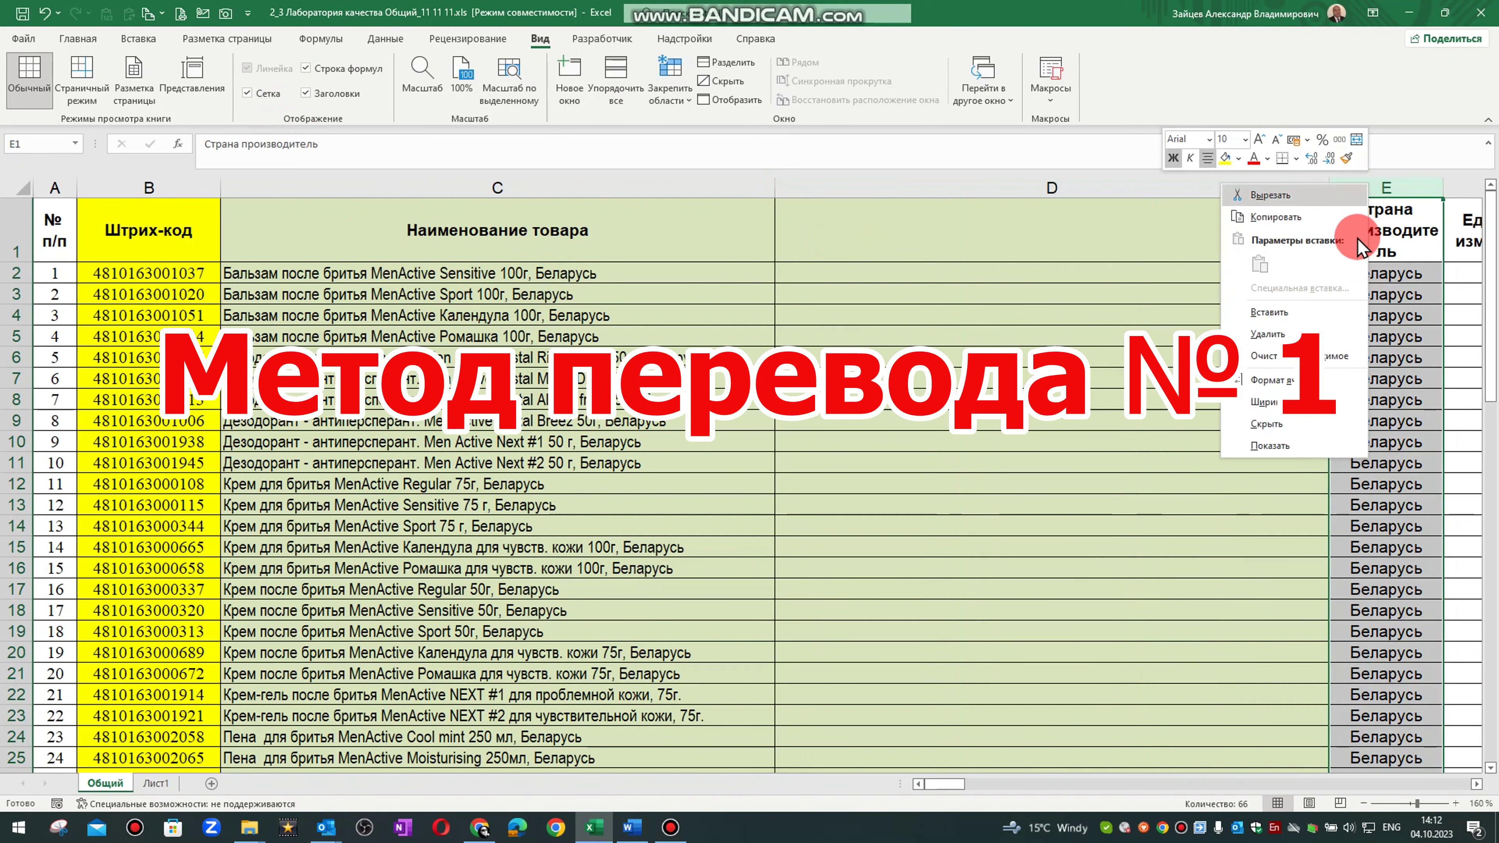
pyautogui.click(1287, 332)
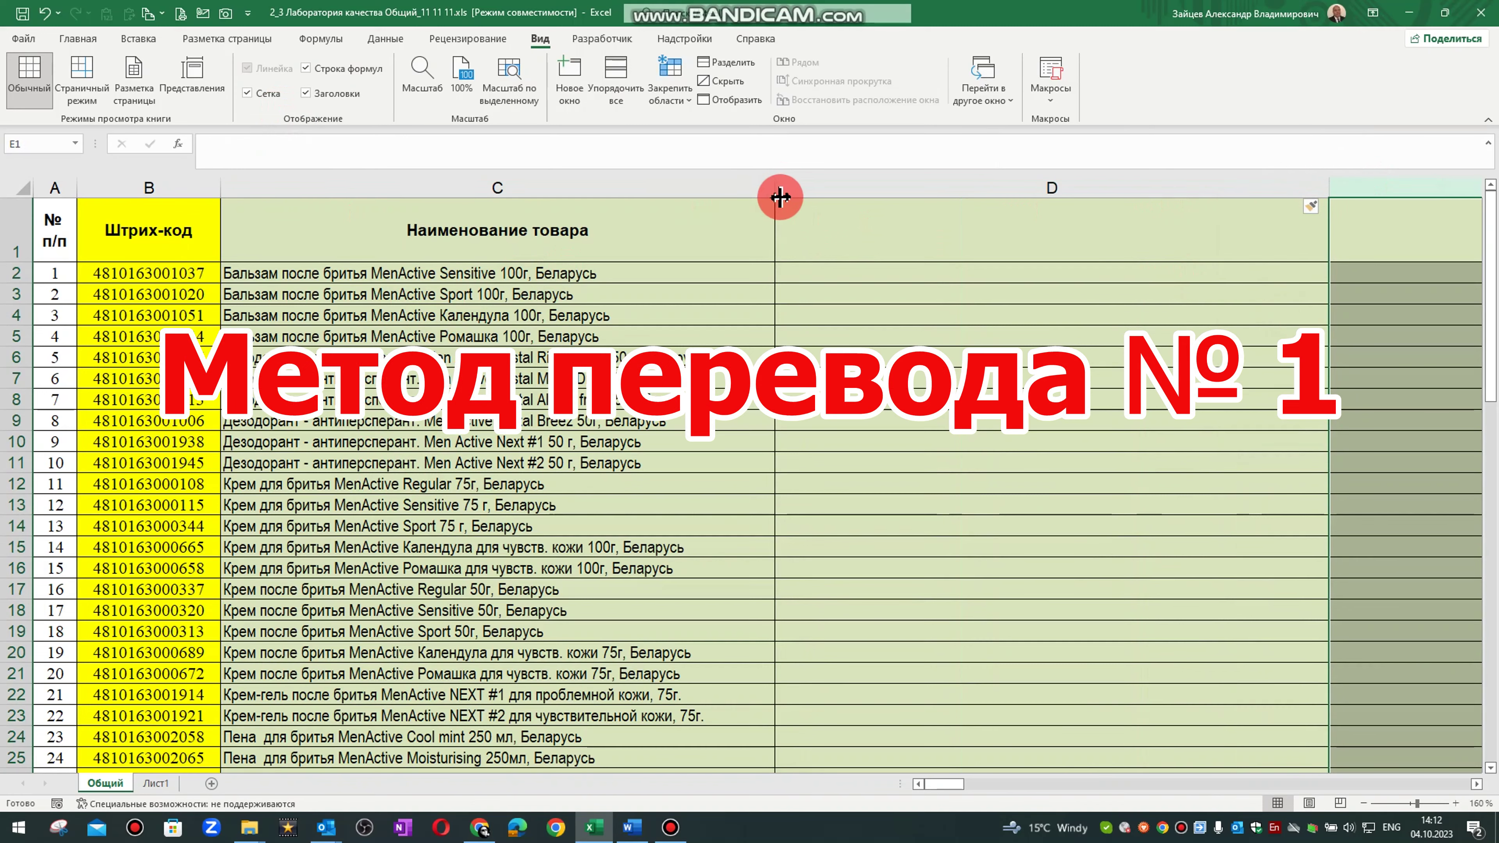
# Copy the product-name list C1:C66 and open a new Chrome tab
pyautogui.click(544, 242)
pyautogui.hotkey('ctrl', 'shift', 'Down')
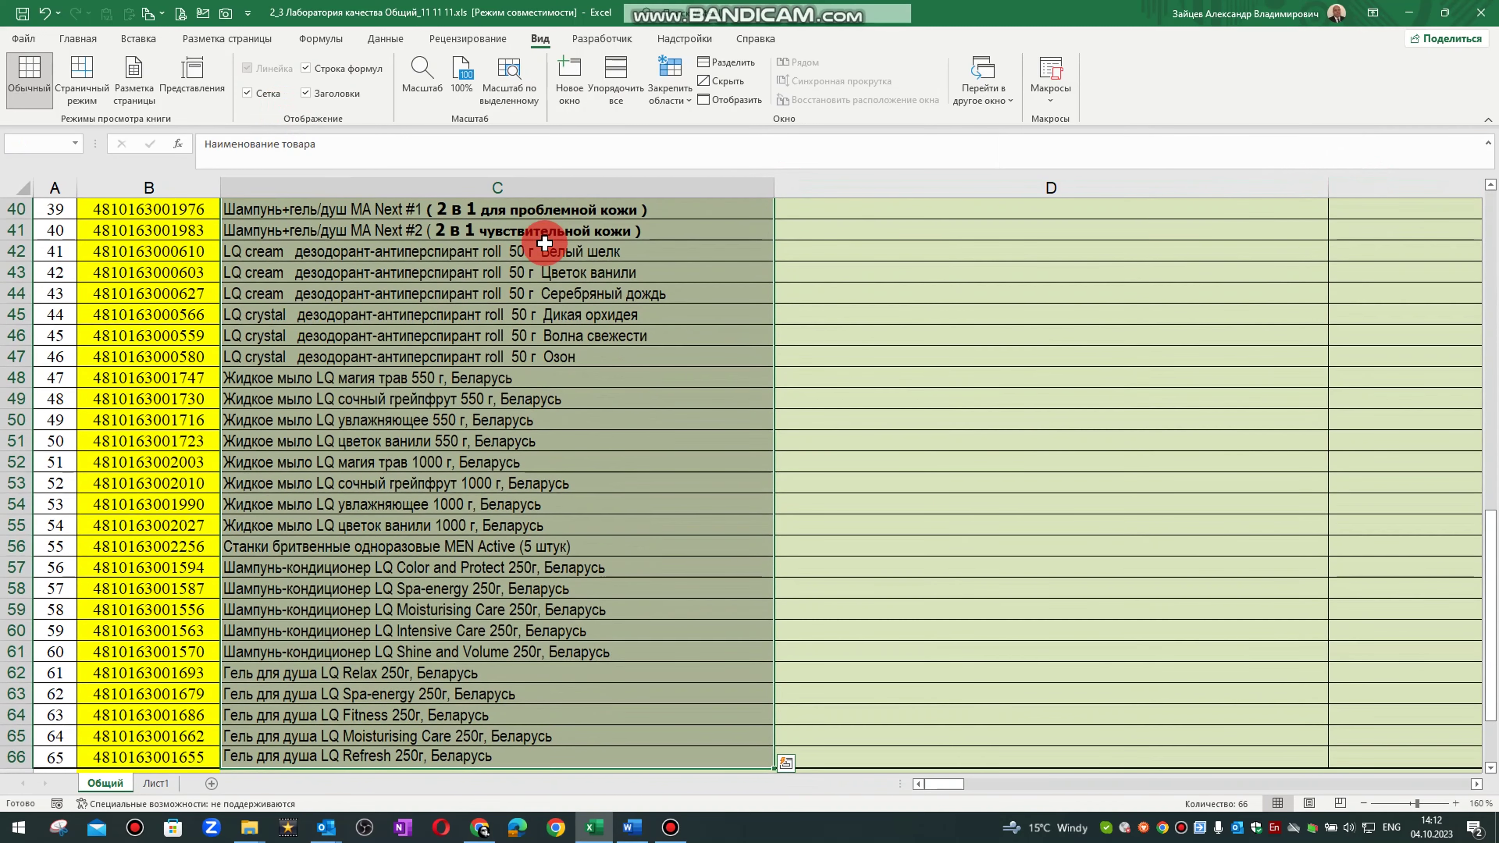
pyautogui.hotkey('ctrl', 'c')
pyautogui.hotkey('alt', 'Tab')
pyautogui.click(425, 14)
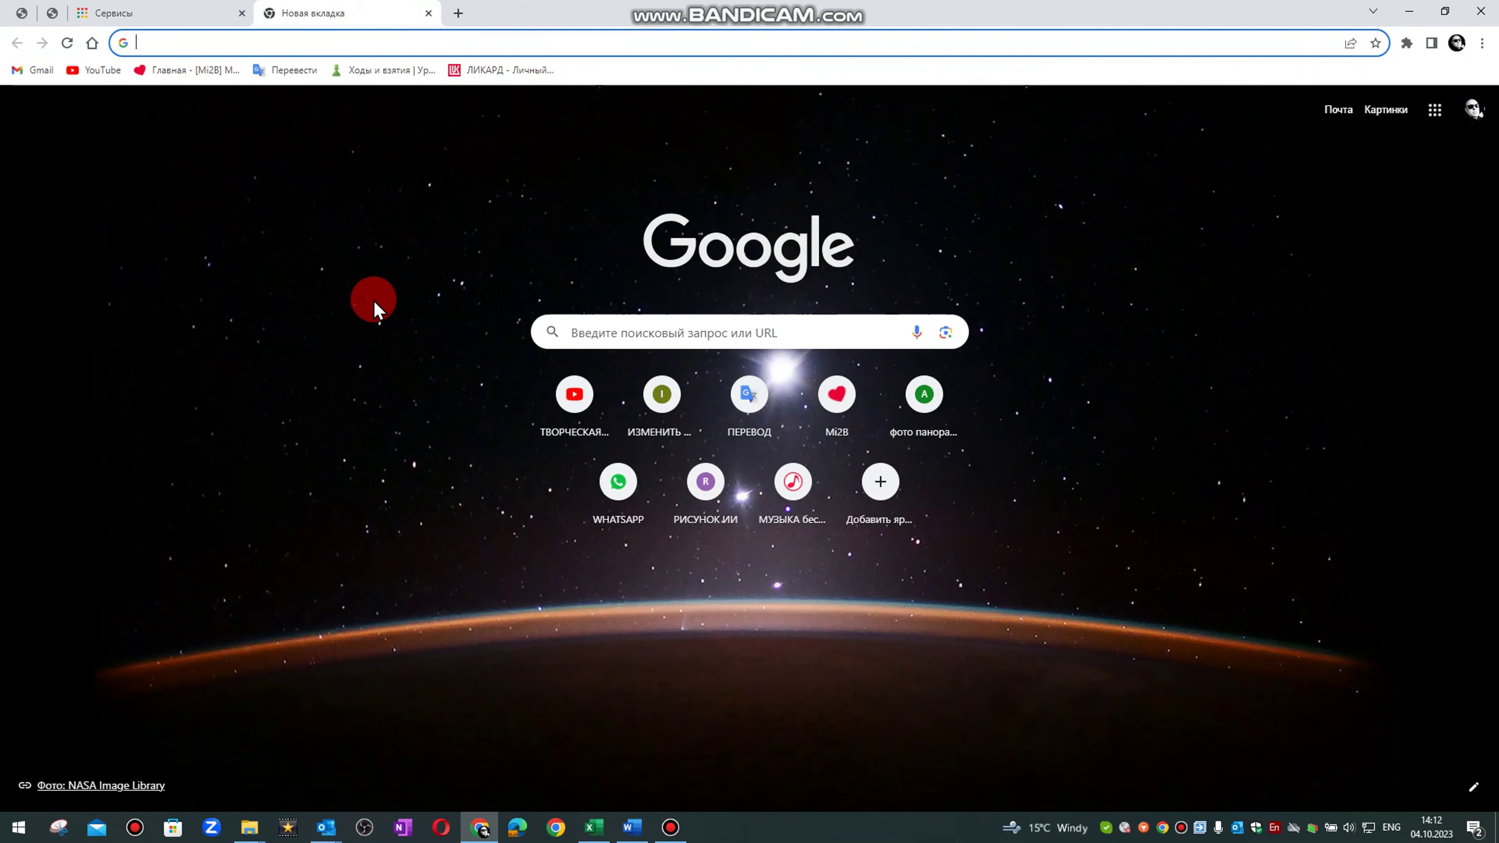
# Create a new blank Google Sheets spreadsheet (Новая таблица) from the Google apps grid
pyautogui.click(1434, 110)
pyautogui.click(1348, 413)
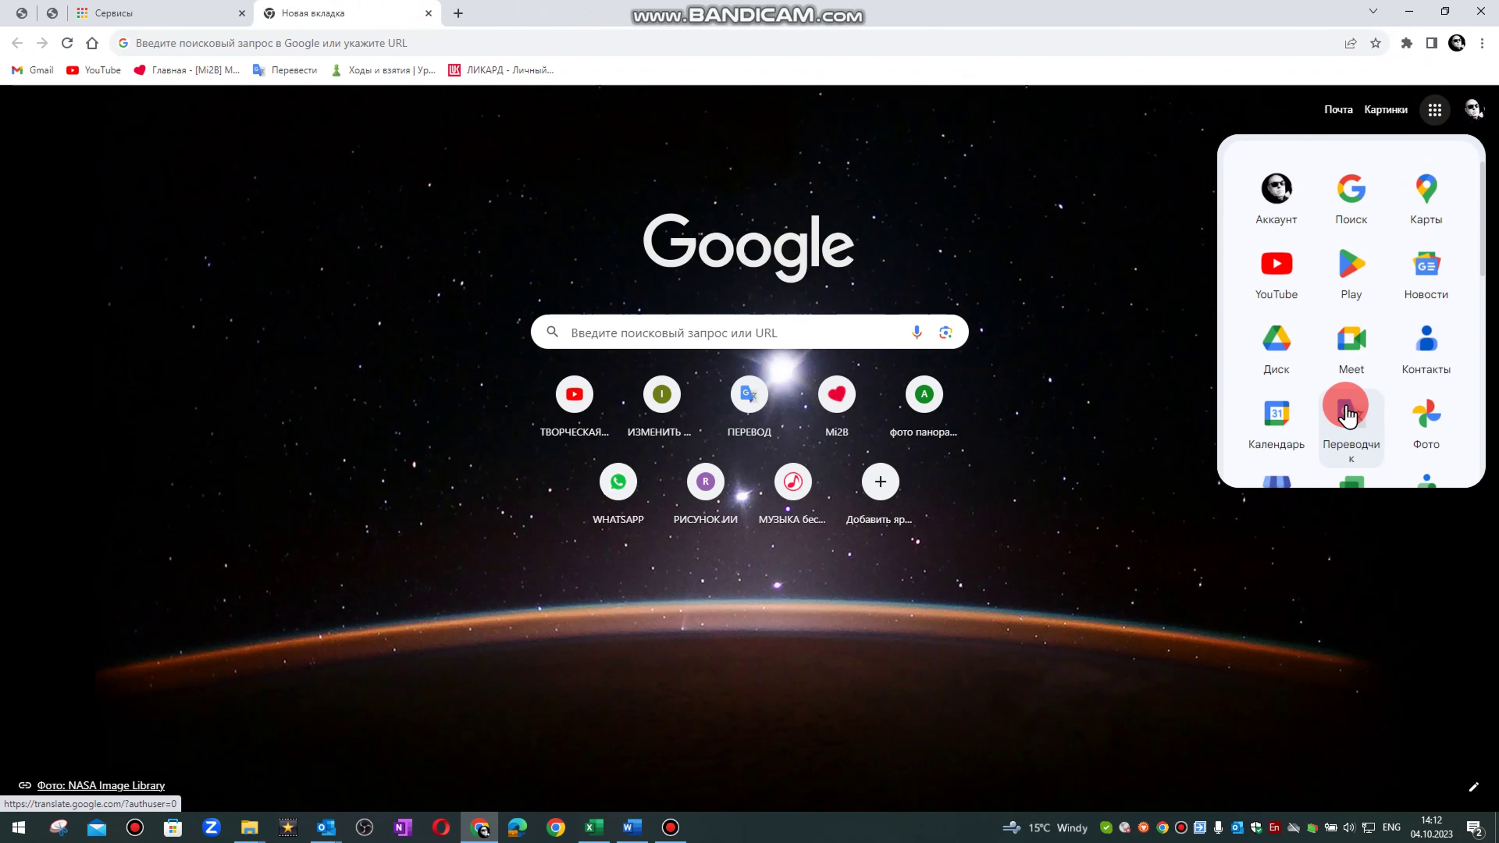
pyautogui.scroll(-5, 1348, 414)
pyautogui.click(1354, 378)
pyautogui.click(300, 503)
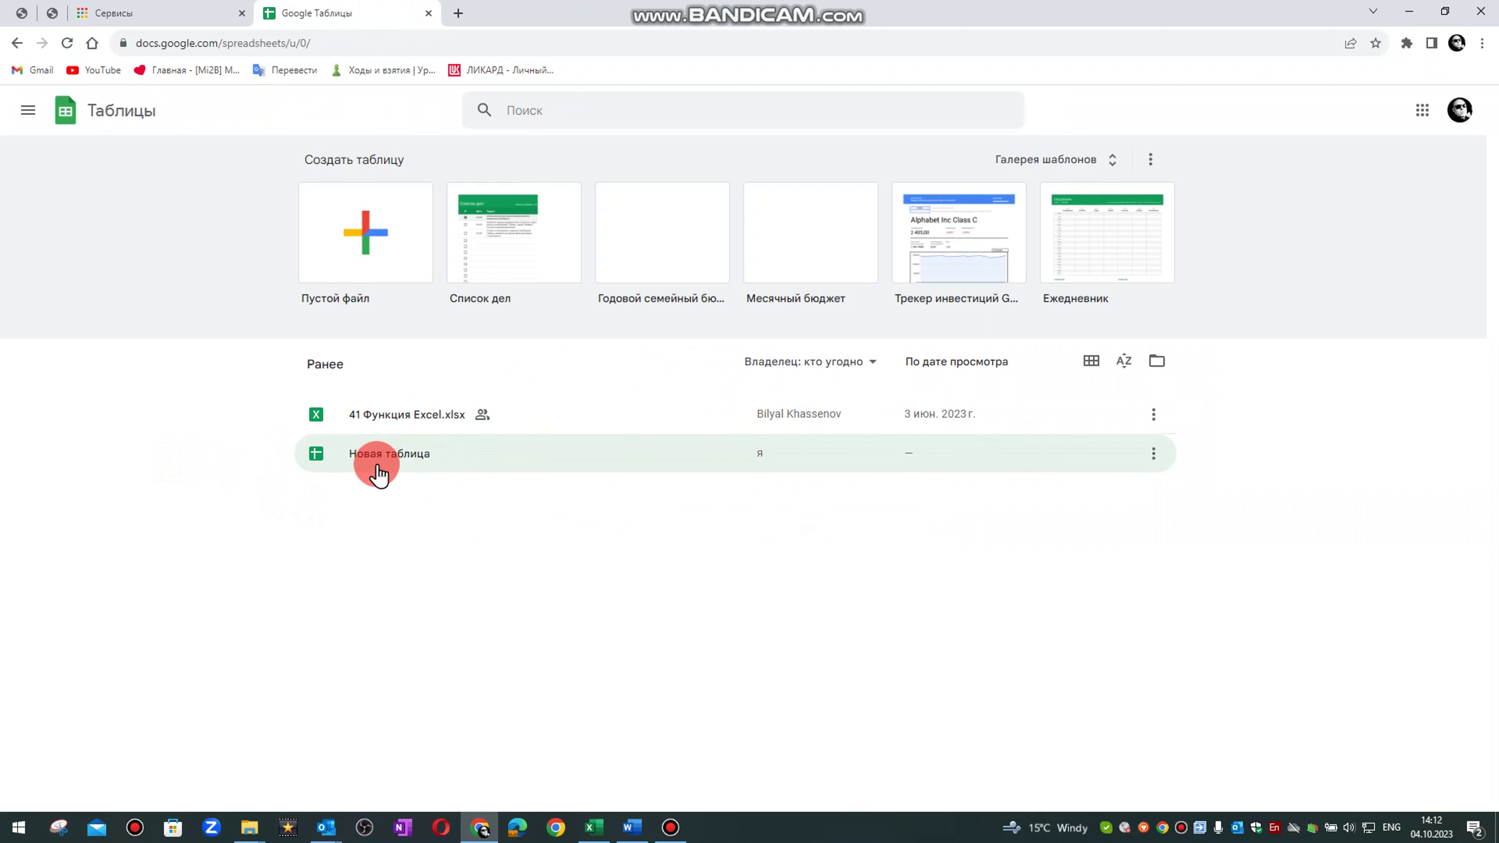
pyautogui.click(369, 242)
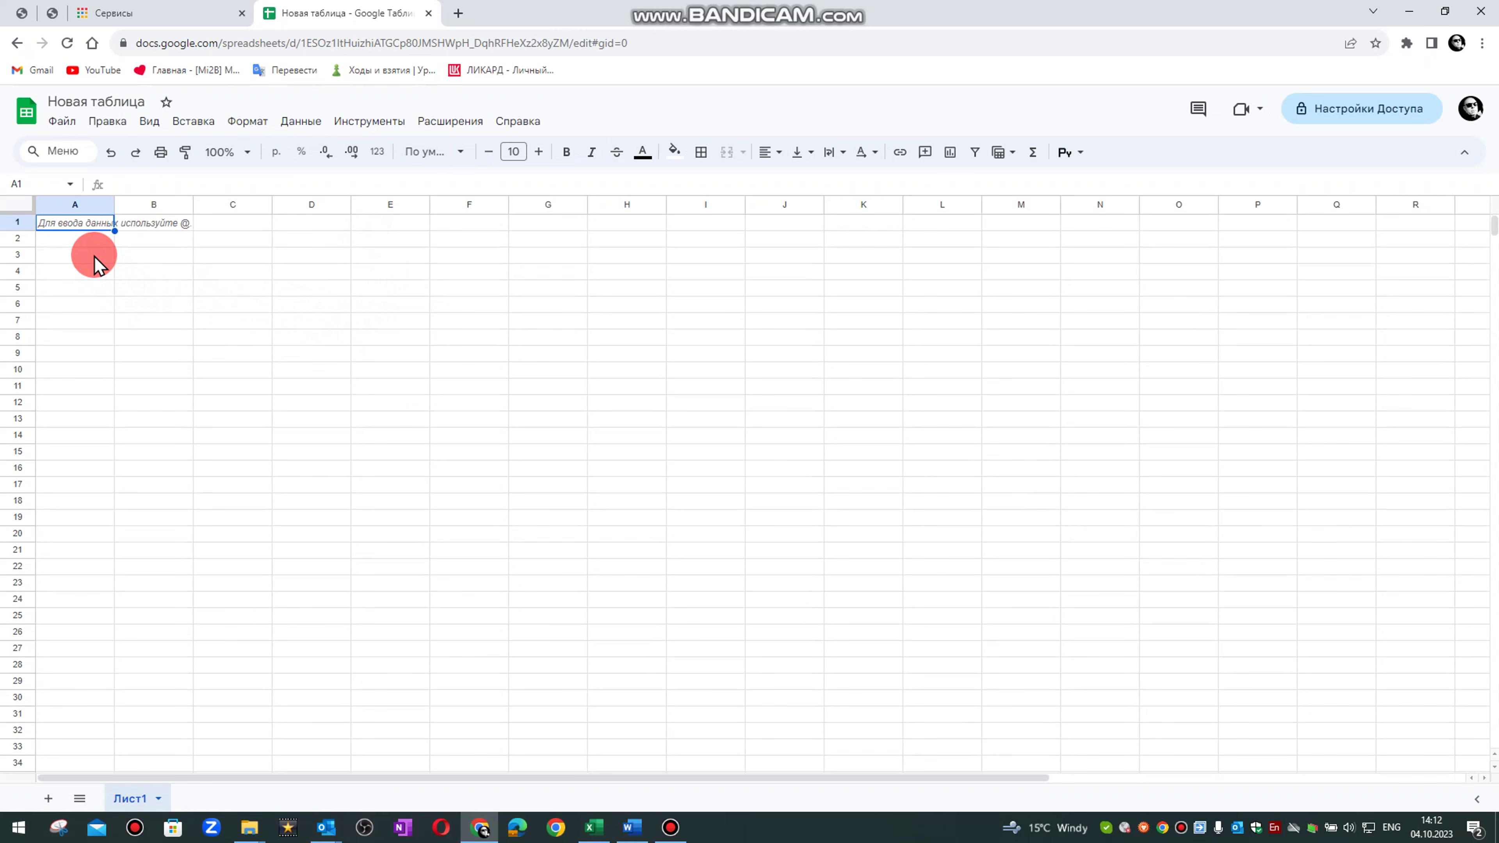
# Paste the Russian product names into column A and auto-fit its width
pyautogui.hotkey('ctrl', 'v')
pyautogui.doubleClick(114, 205)
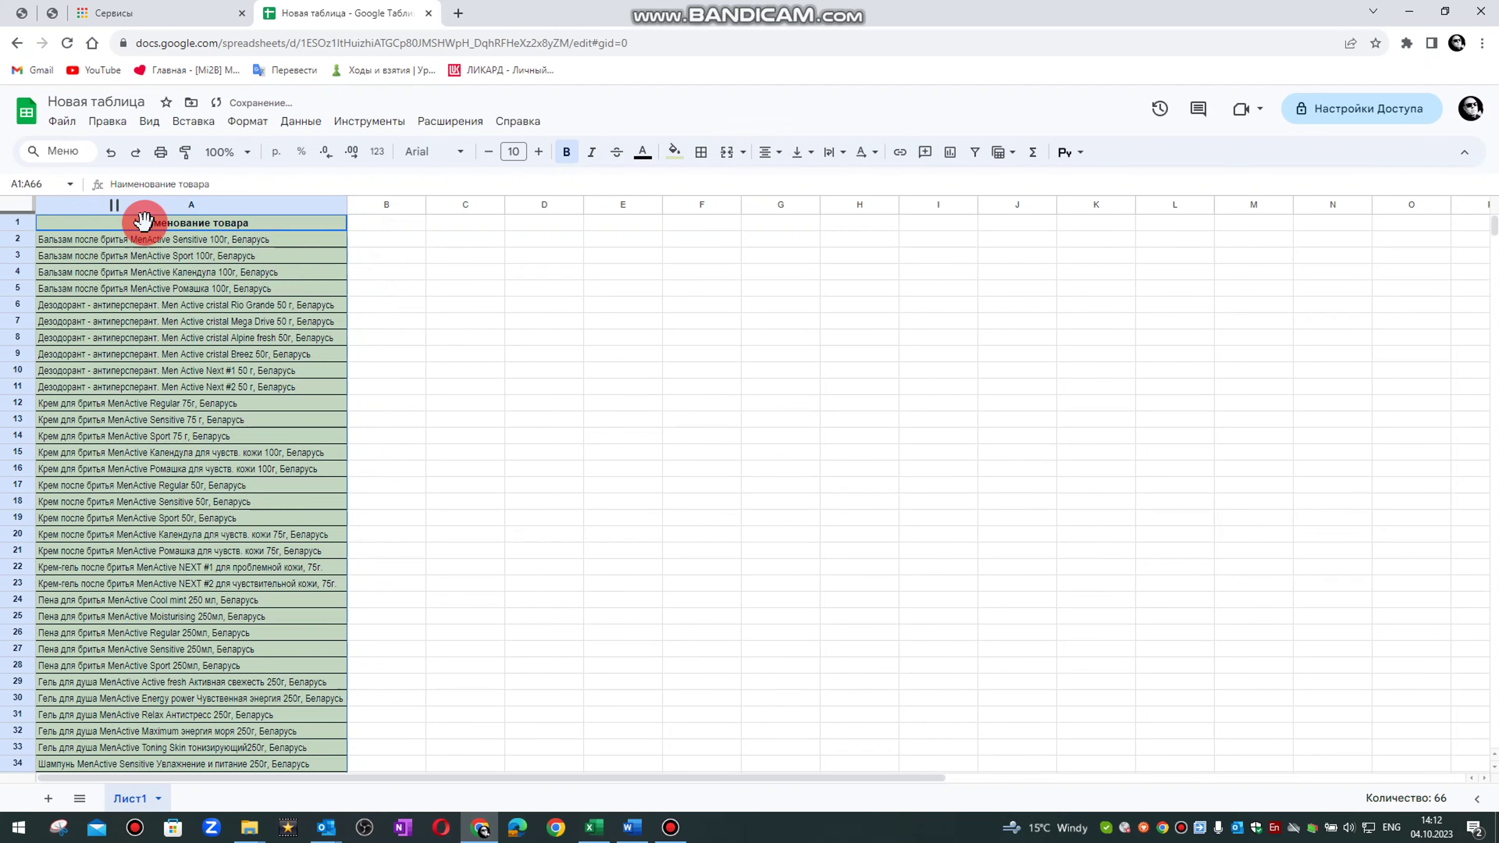
pyautogui.click(512, 324)
pyautogui.click(374, 244)
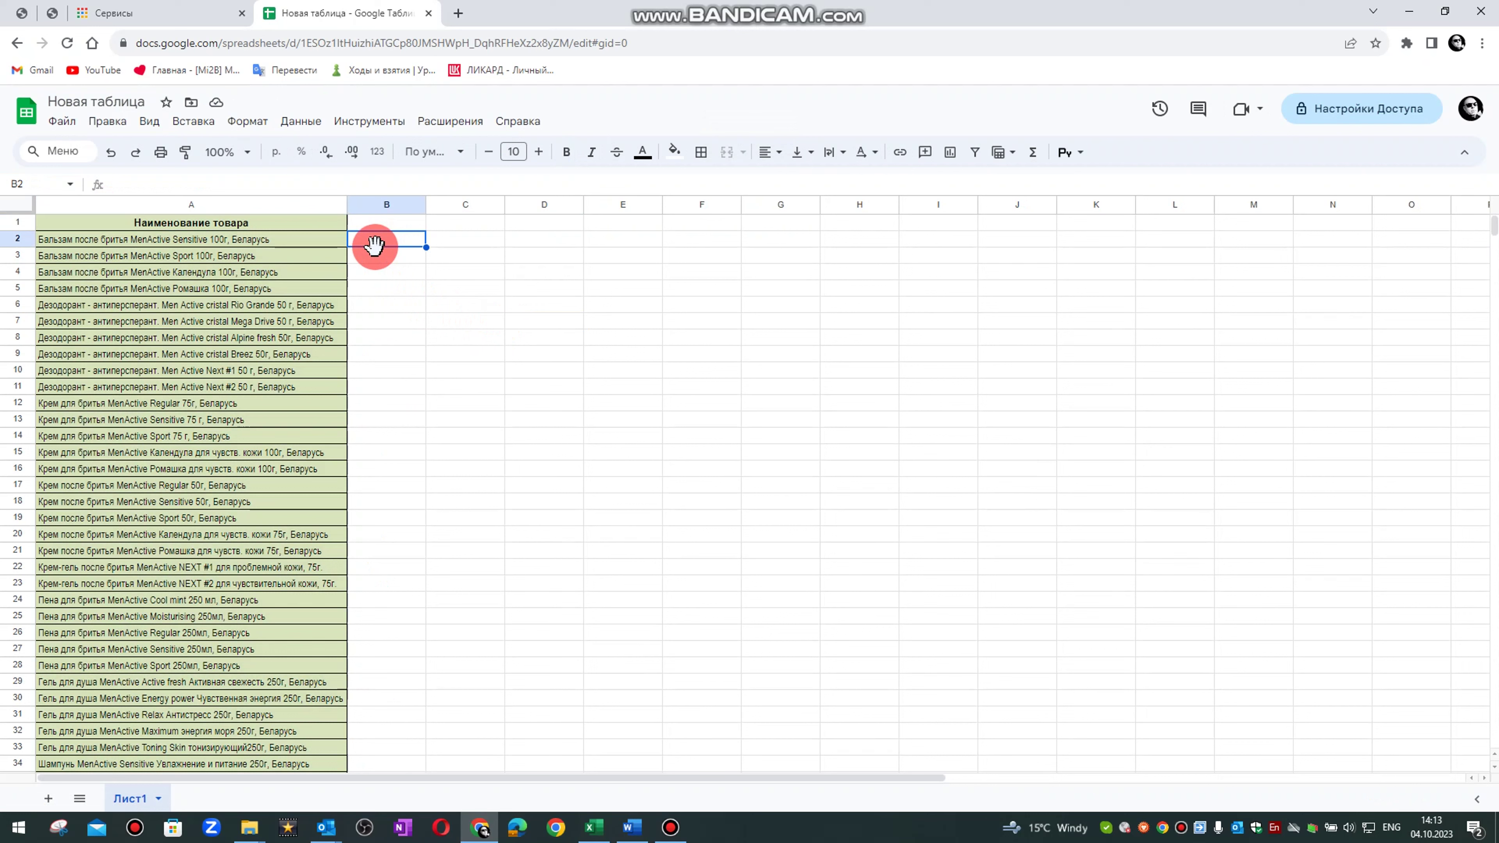
# Enter =GOOGLETRANSLATE(A2;"ru";"en") in B2 to translate the first product name into English
pyautogui.write('=')
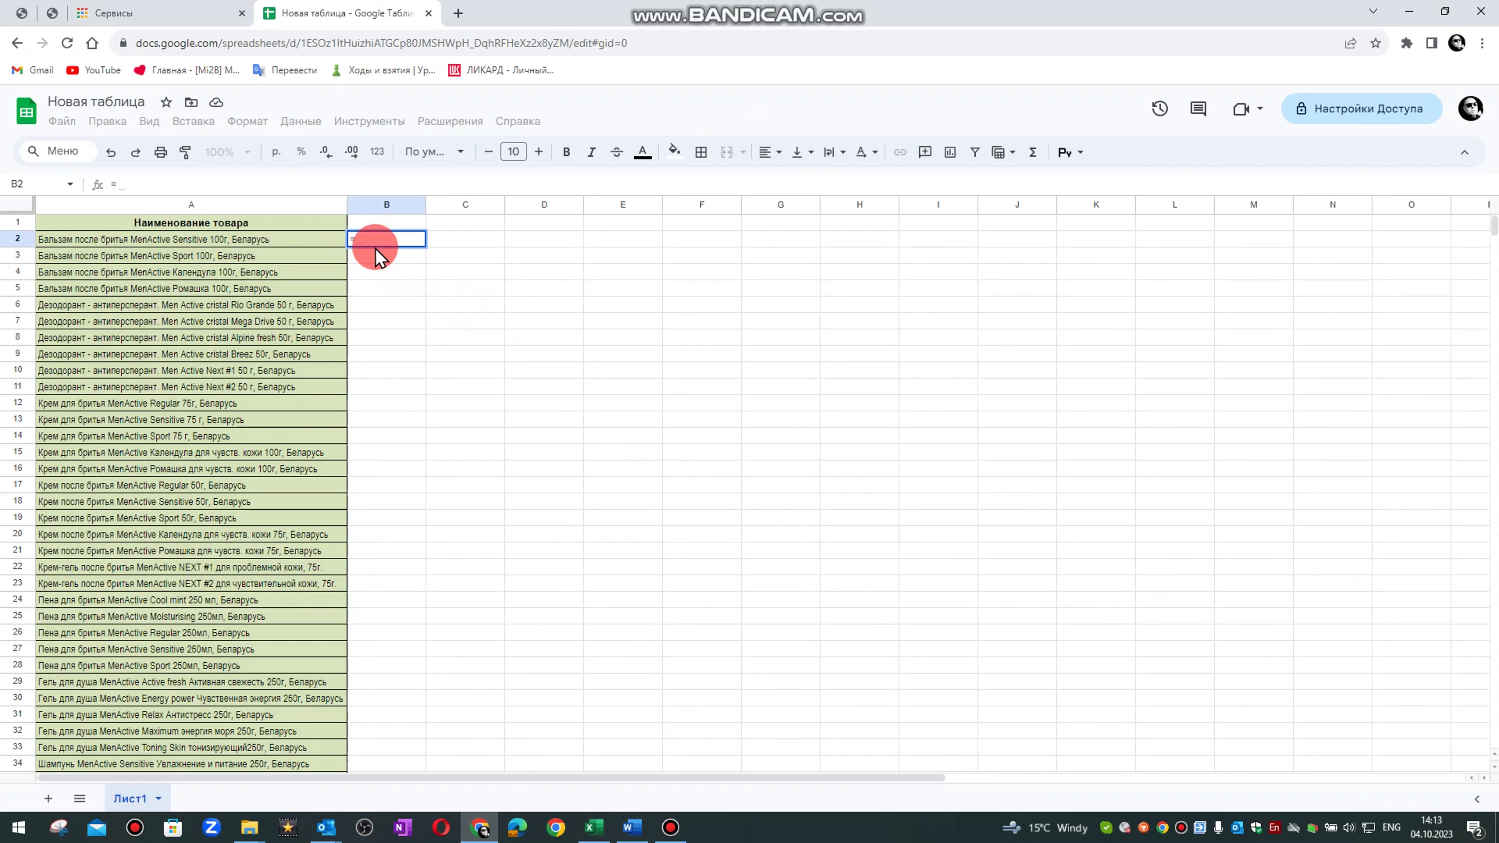
pyautogui.write('g')
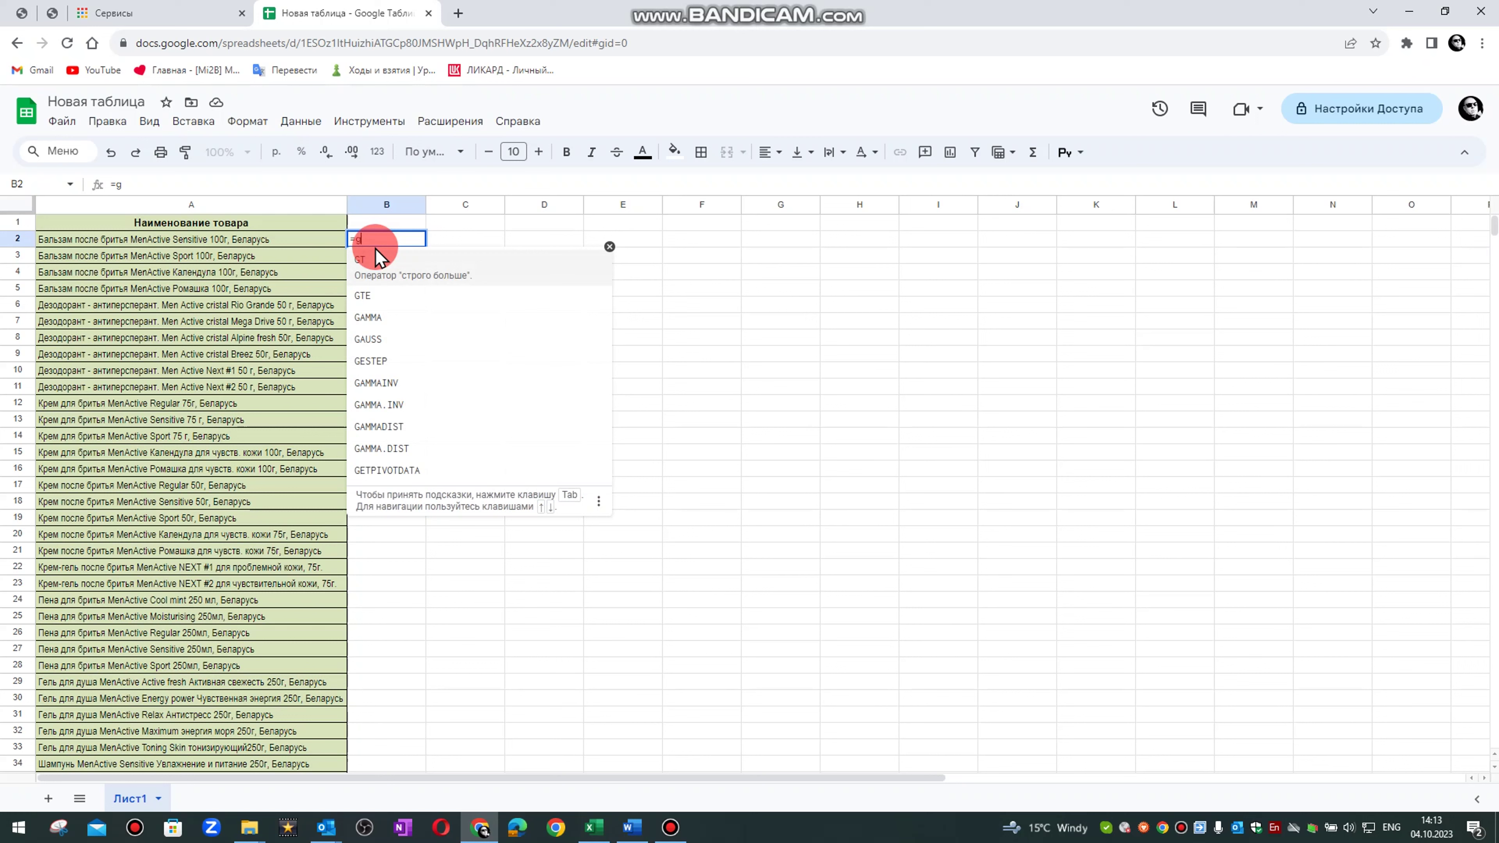
pyautogui.write('o')
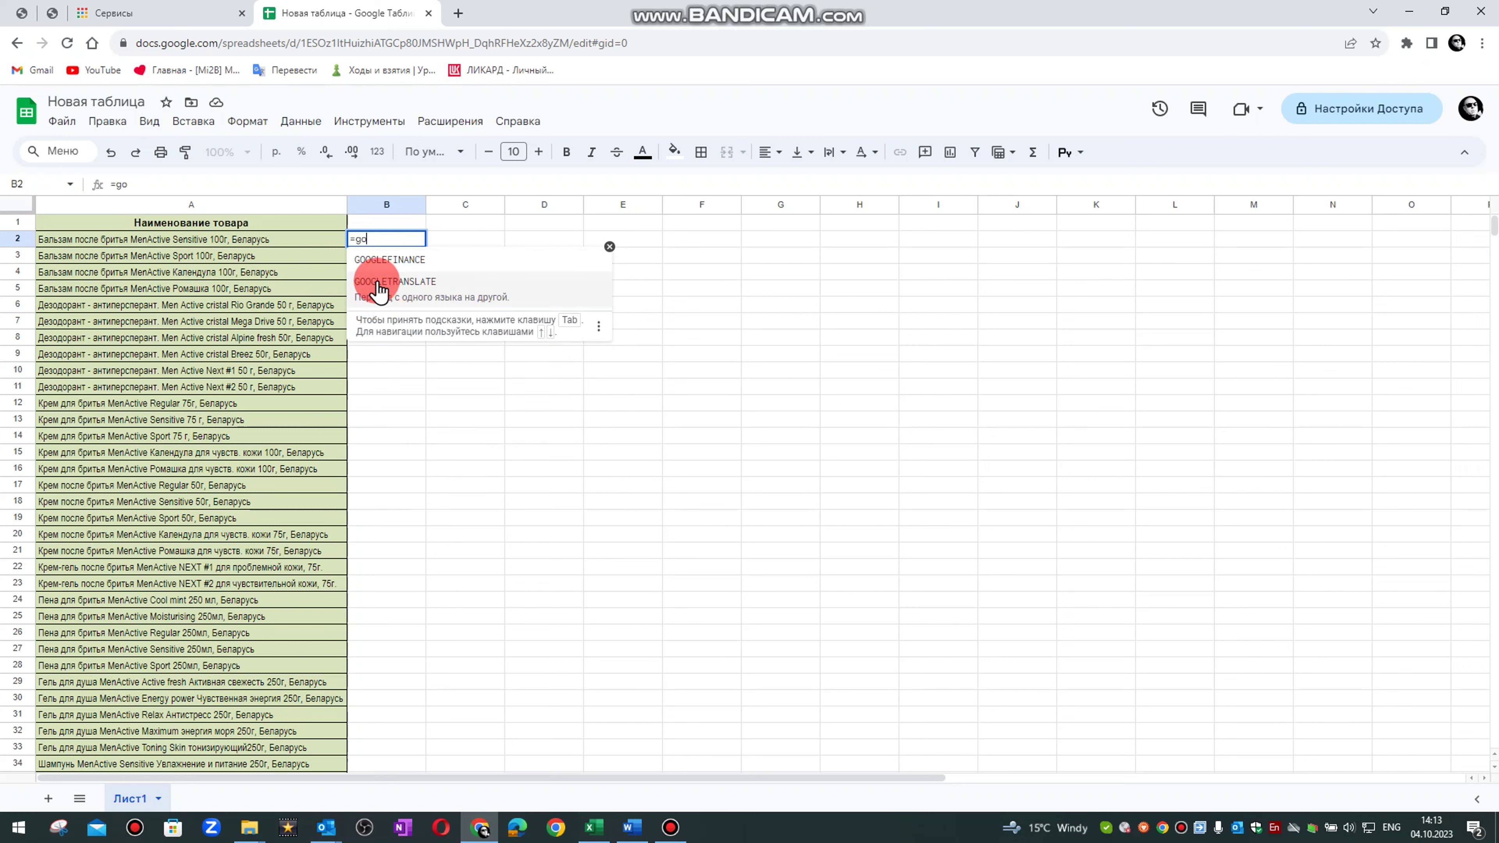
pyautogui.click(378, 283)
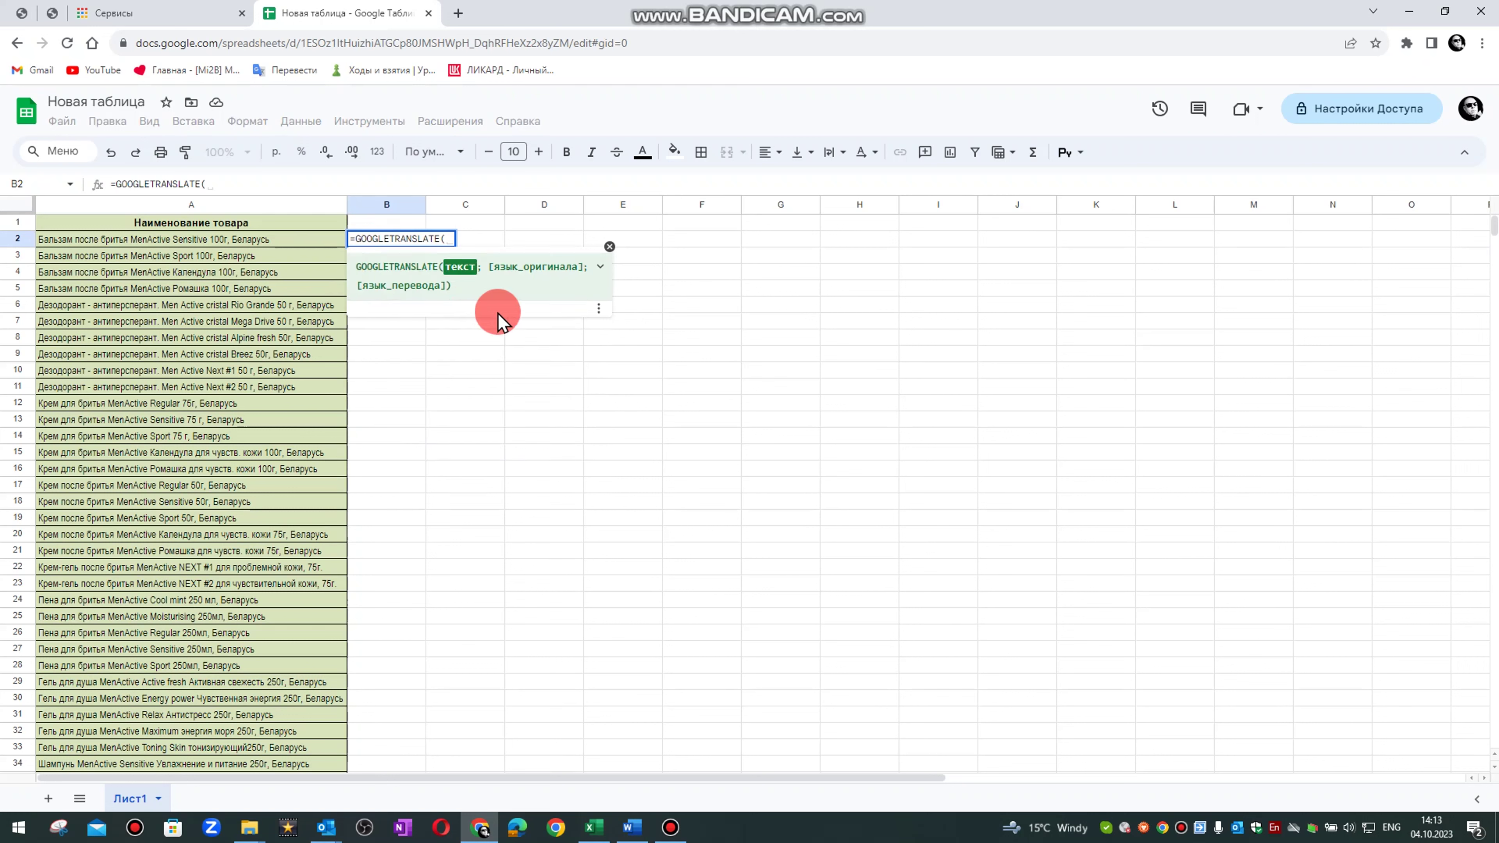
pyautogui.click(240, 242)
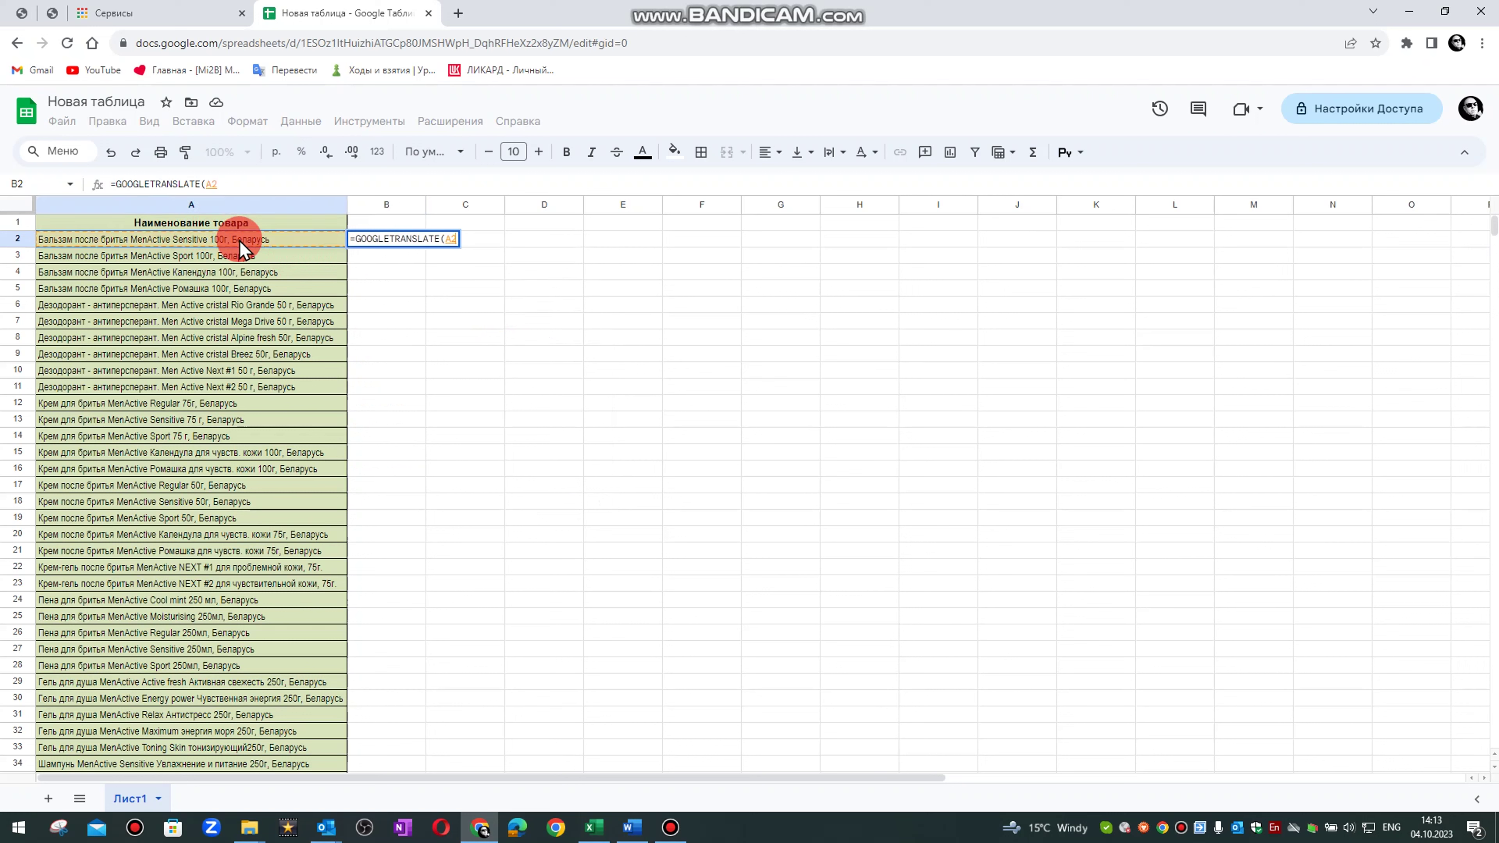
pyautogui.write(';')
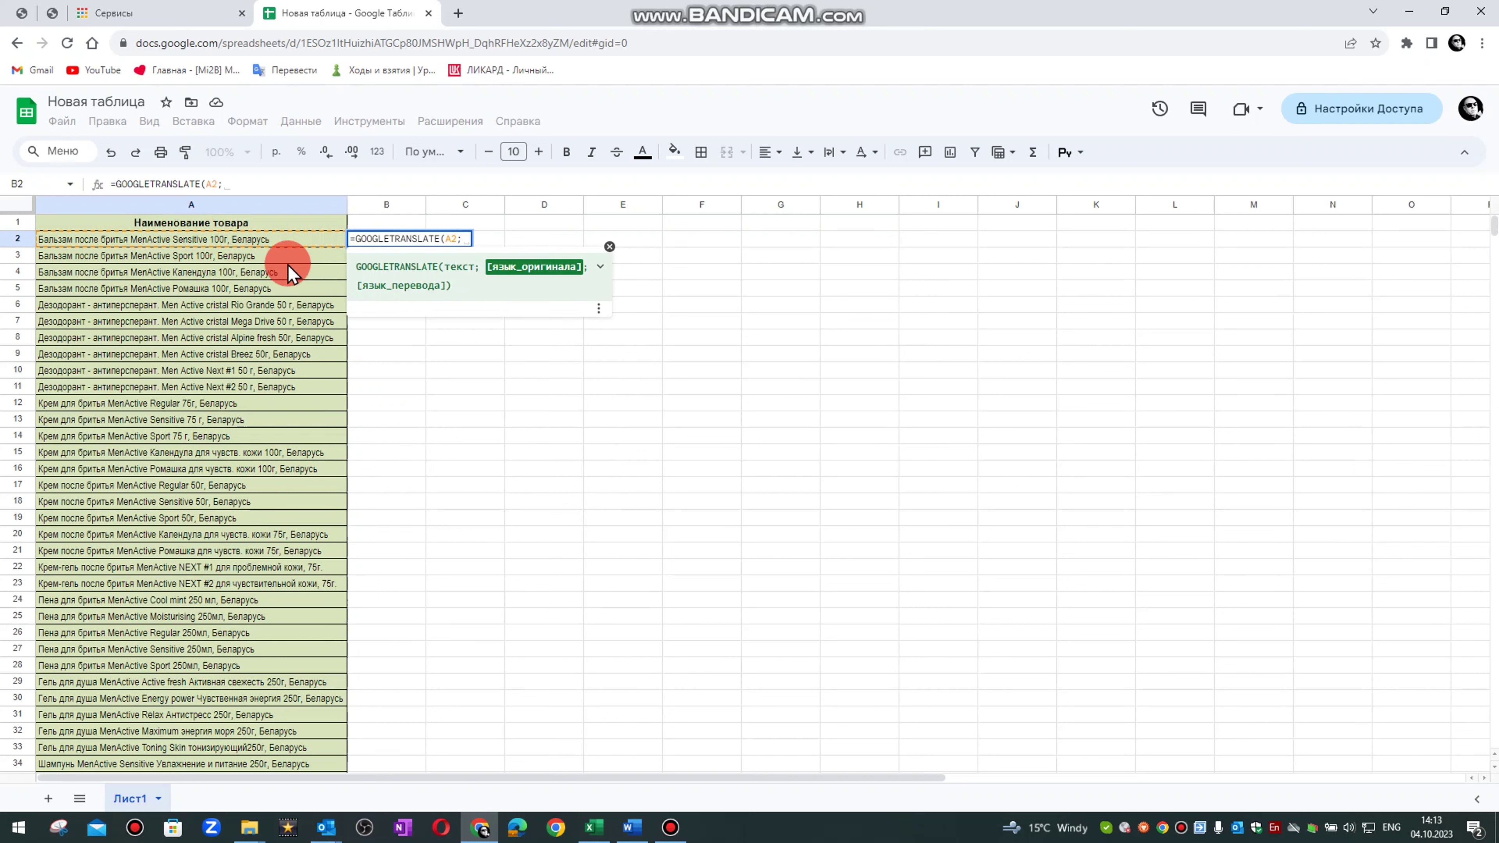
pyautogui.write('"')
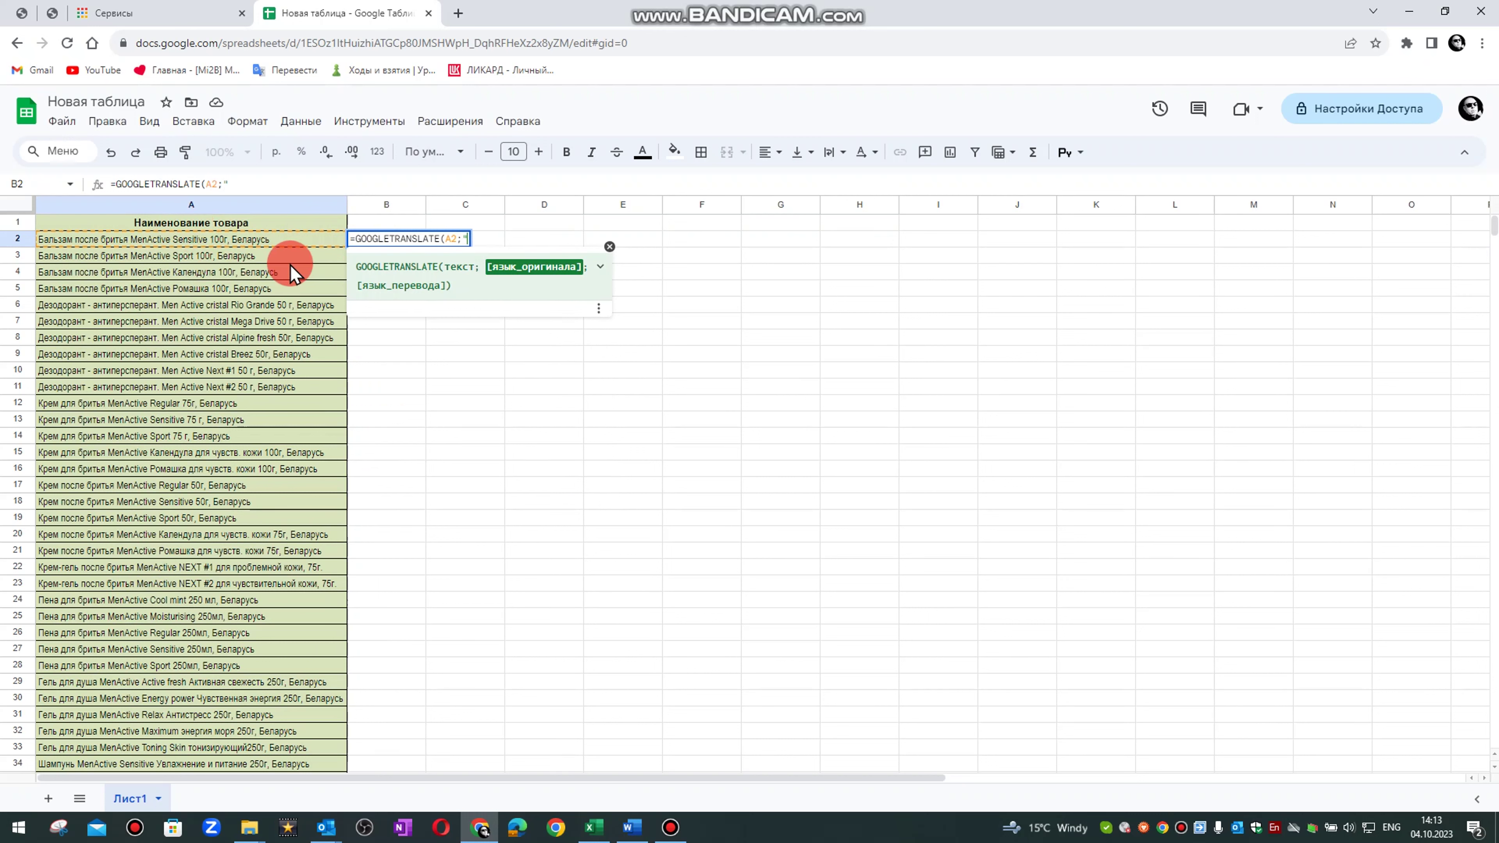
pyautogui.write('ru"')
pyautogui.write(';')
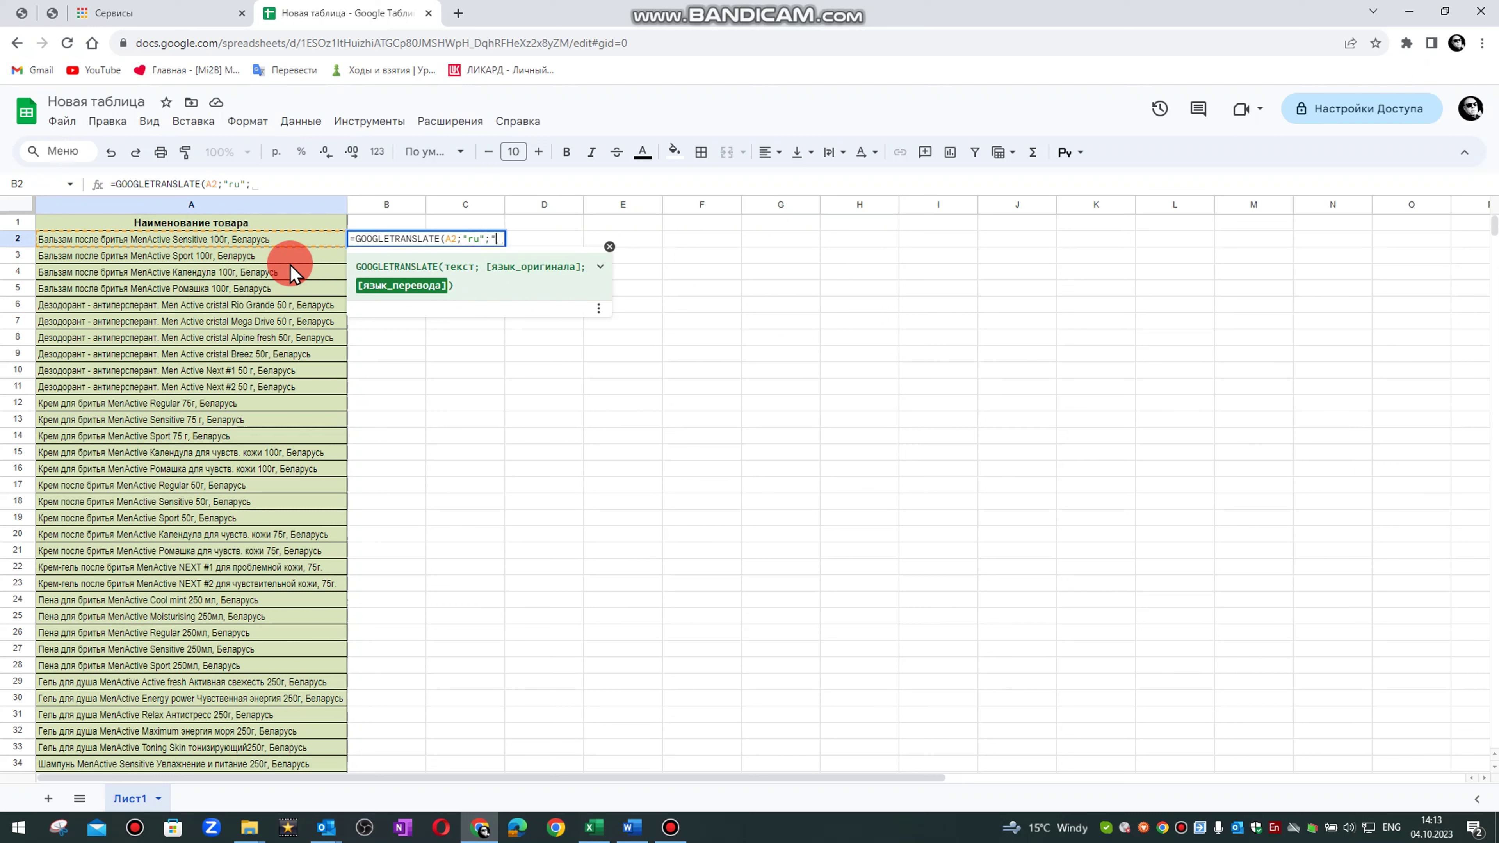
pyautogui.write('"')
pyautogui.write('n"')
pyautogui.write(')')
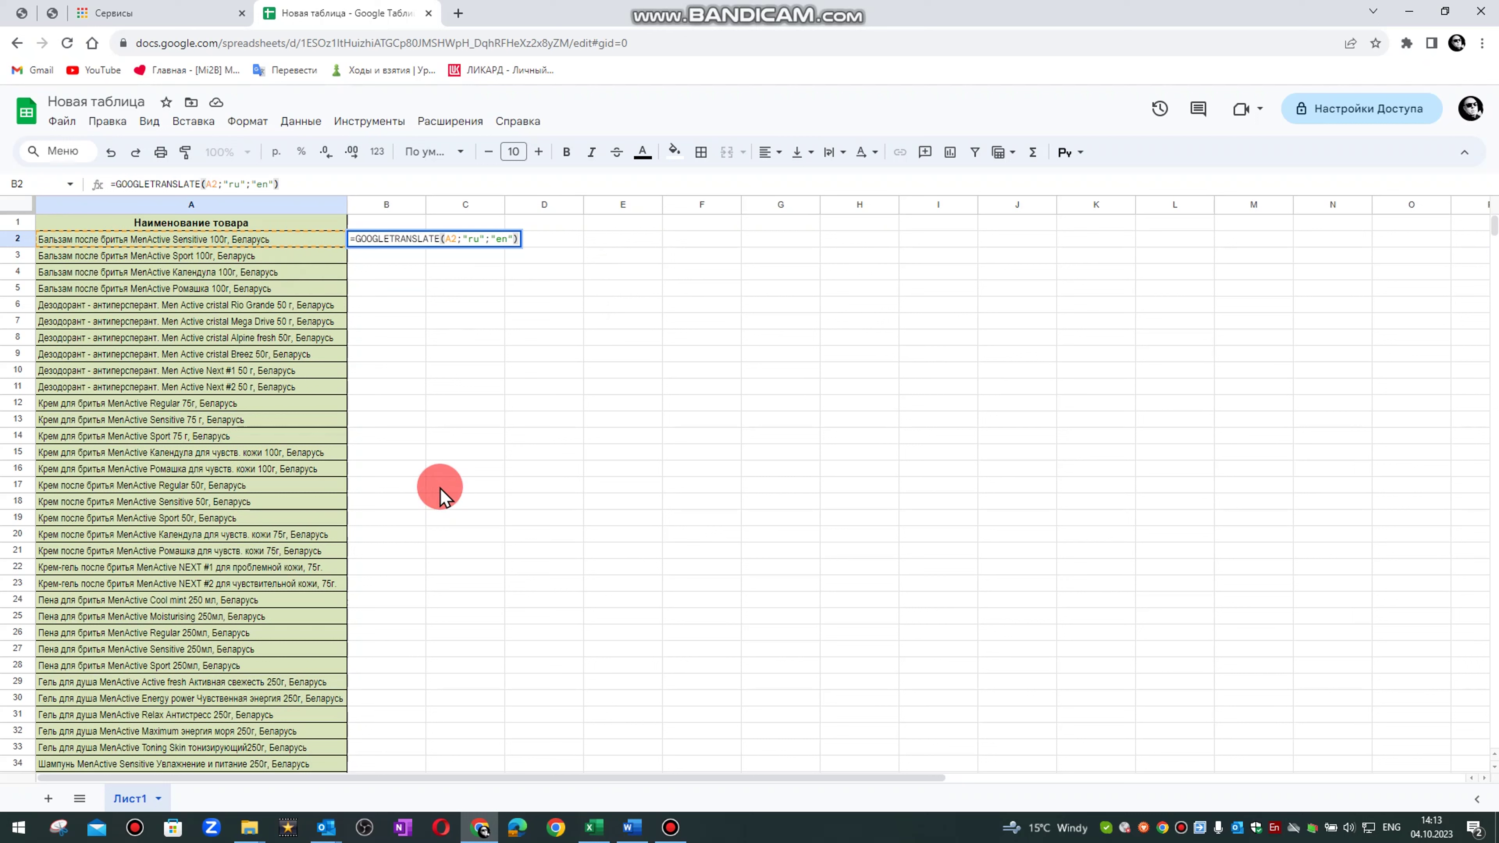
pyautogui.press('Return')
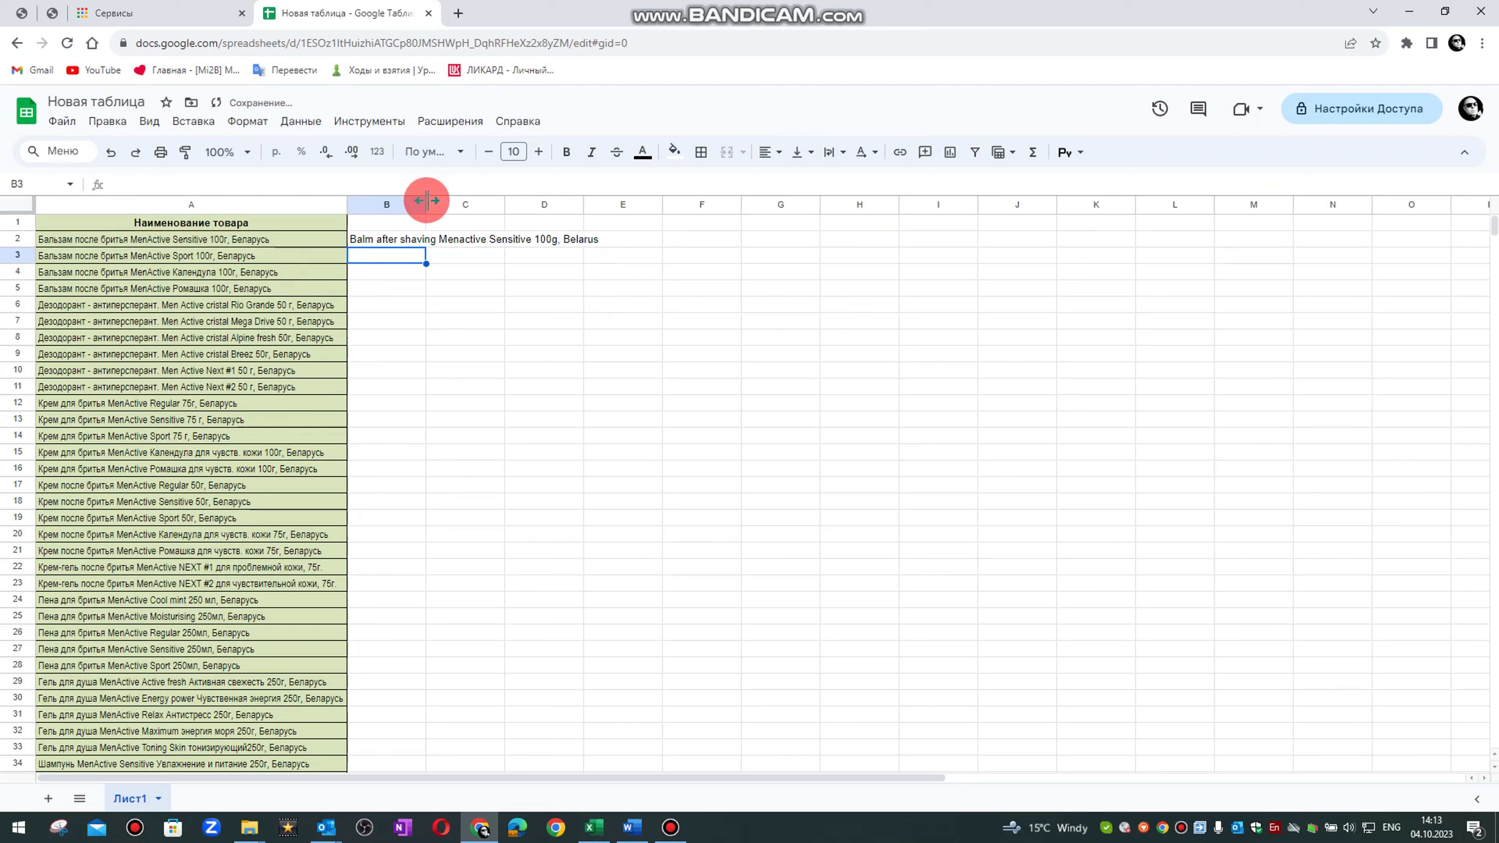
# Fill the B2 translation formula down column B and auto-fit the column to the English names
pyautogui.doubleClick(427, 205)
pyautogui.click(579, 240)
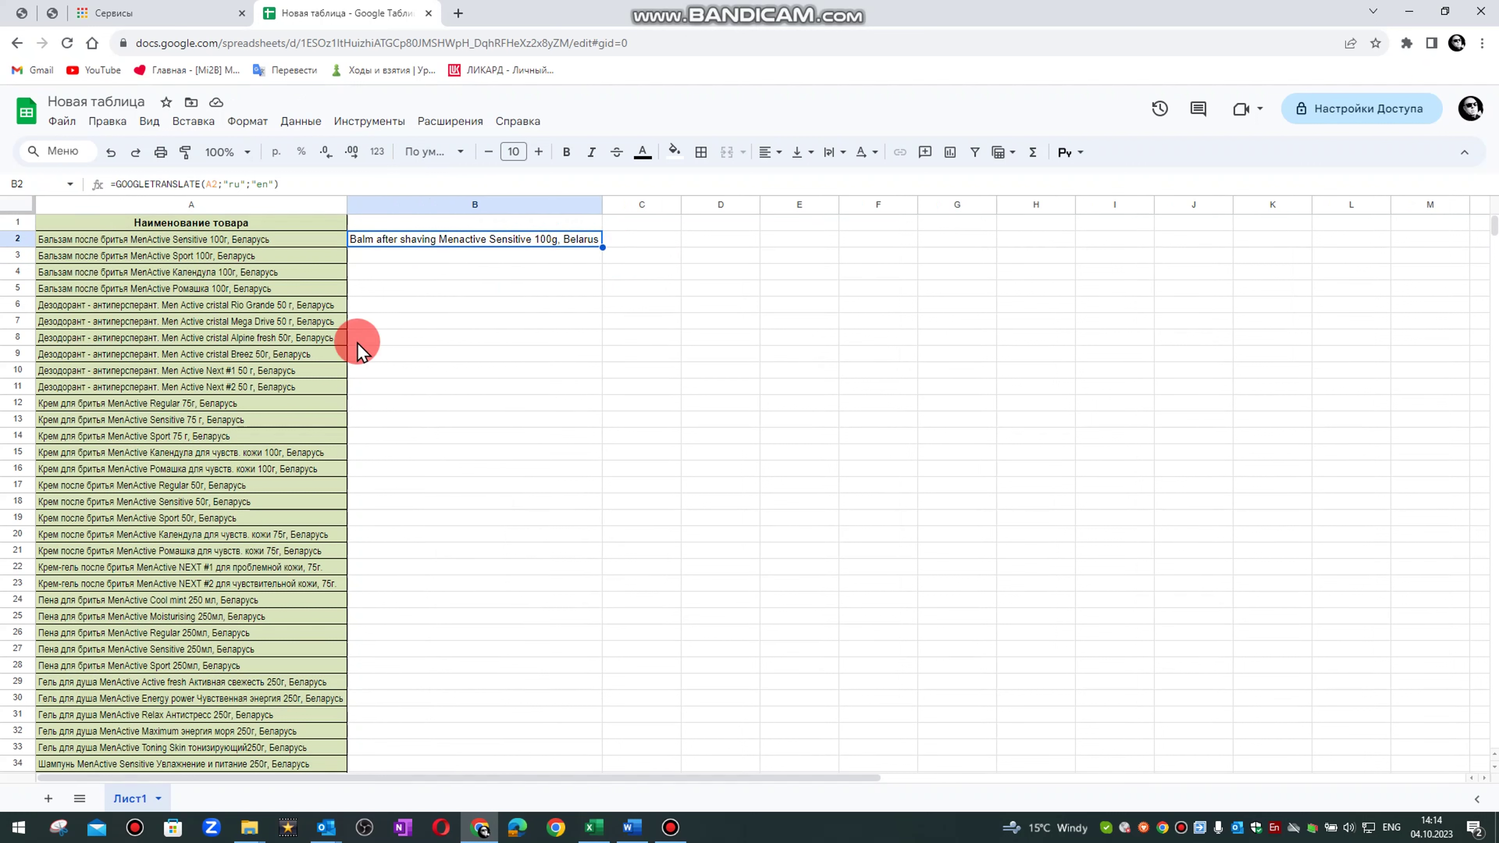
pyautogui.doubleClick(603, 247)
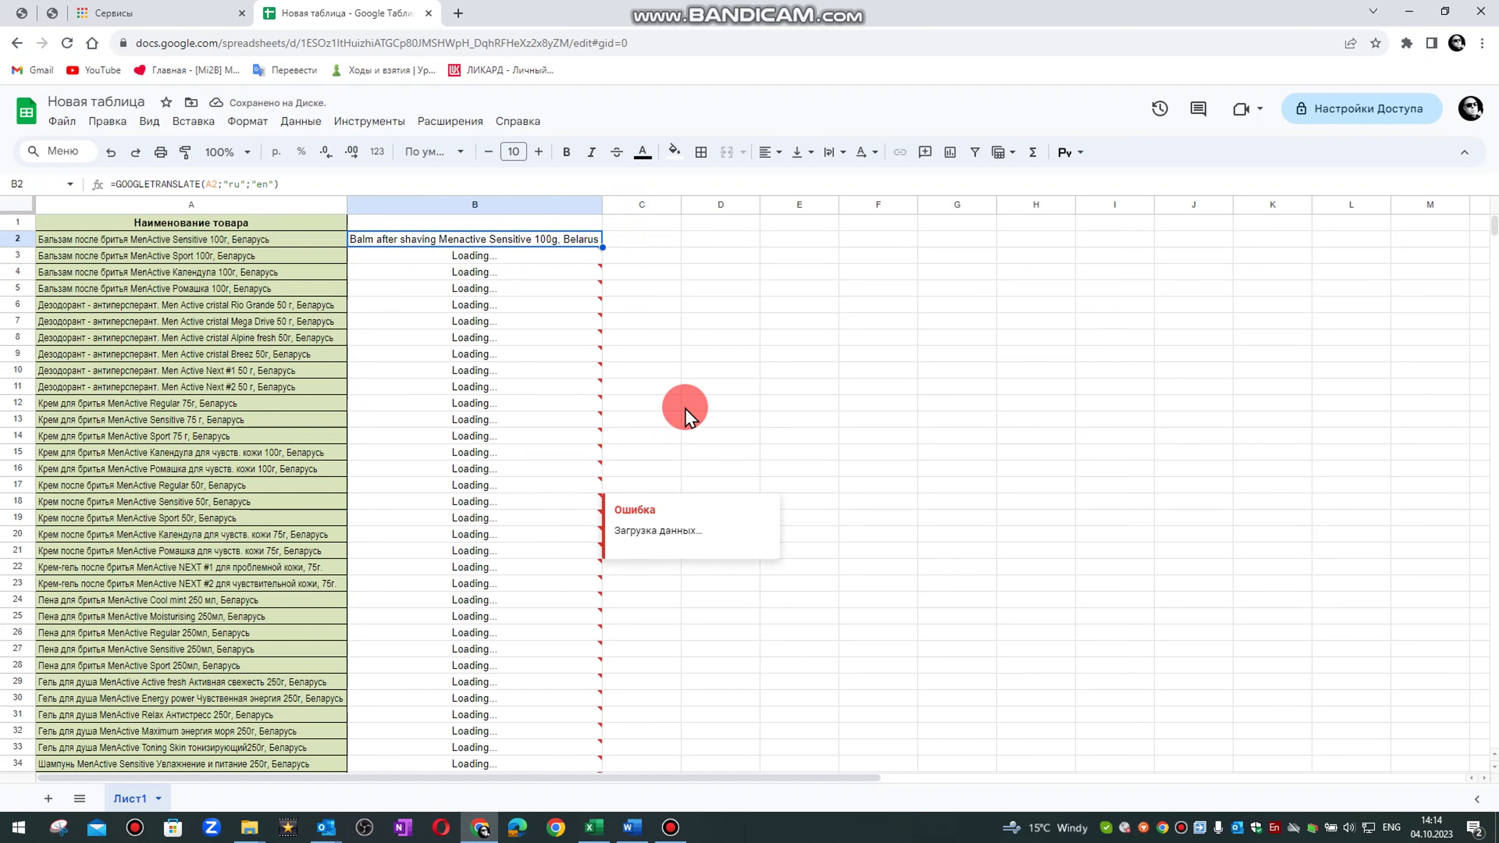
pyautogui.doubleClick(601, 207)
pyautogui.scroll(-10, 535, 484)
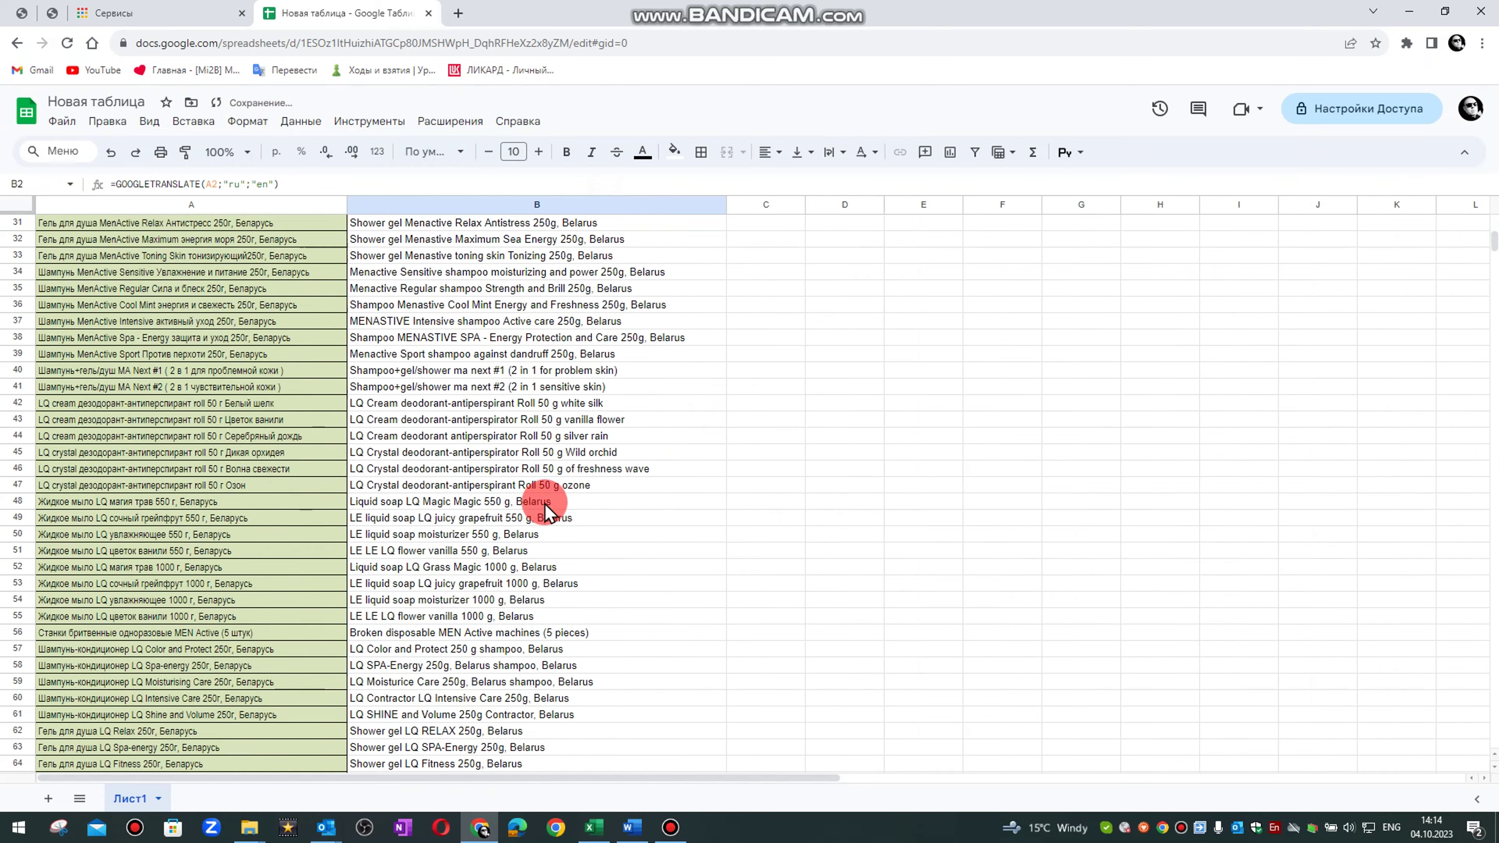
pyautogui.scroll(5, 541, 472)
pyautogui.scroll(5, 552, 461)
pyautogui.click(761, 243)
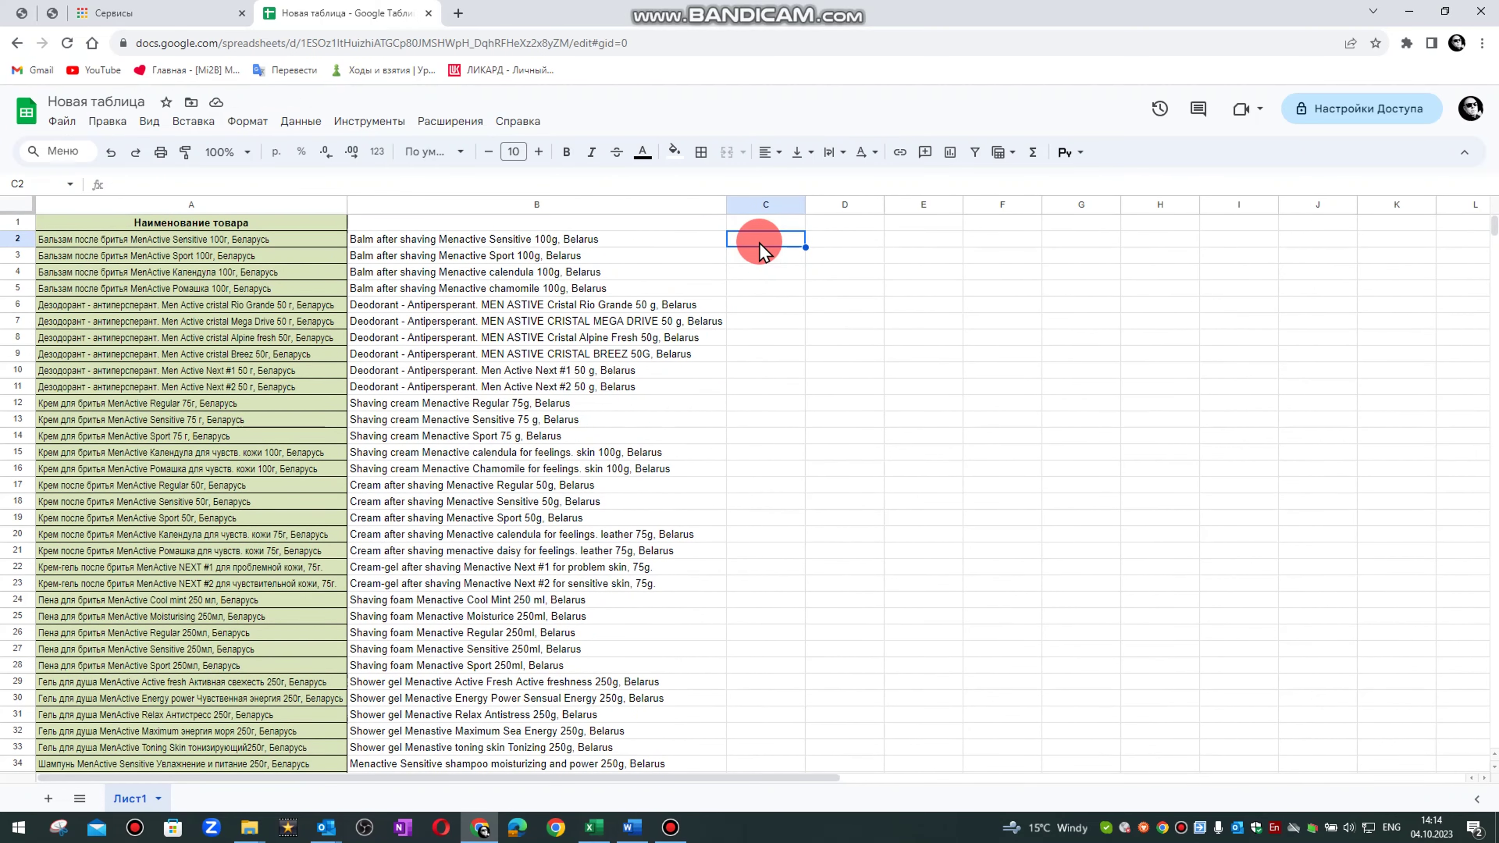
pyautogui.click(590, 827)
pyautogui.click(156, 783)
pyautogui.click(830, 363)
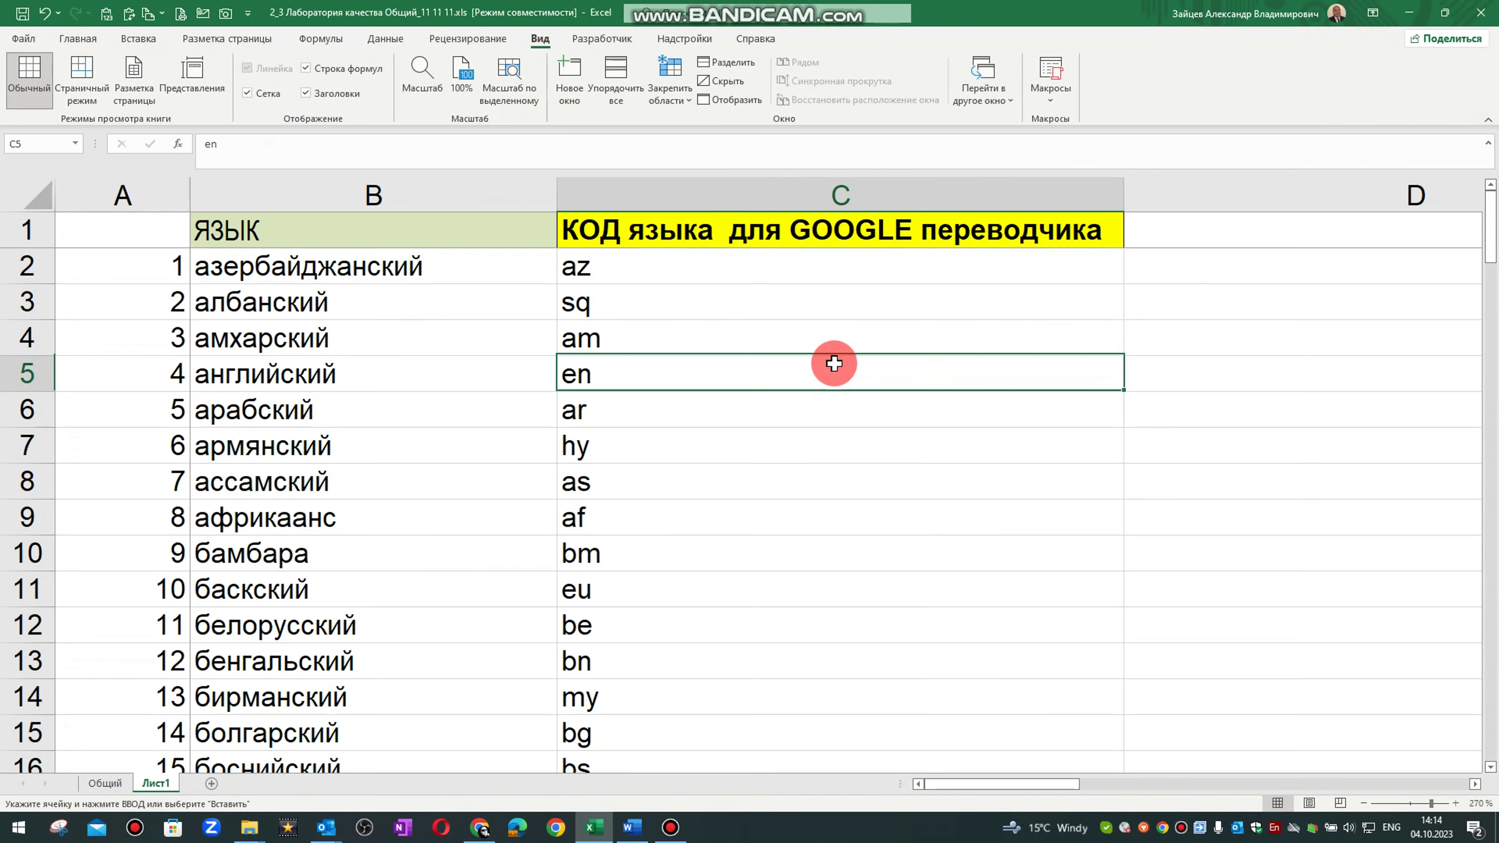
pyautogui.hotkey('ctrl', 'c')
pyautogui.click(301, 198)
pyautogui.click(171, 274)
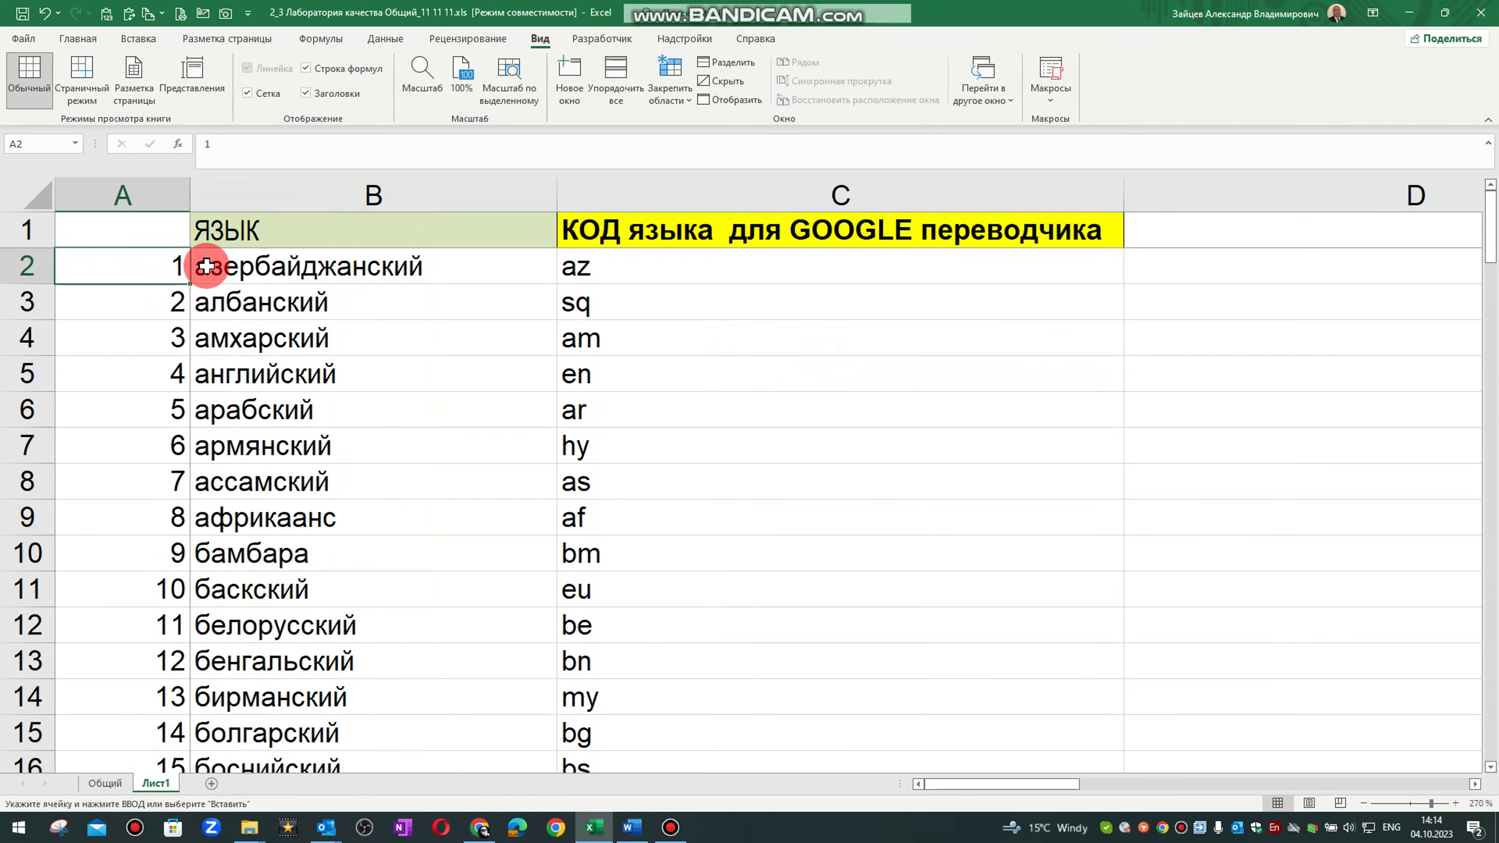
pyautogui.hotkey('ctrl', 'shift', 'Down')
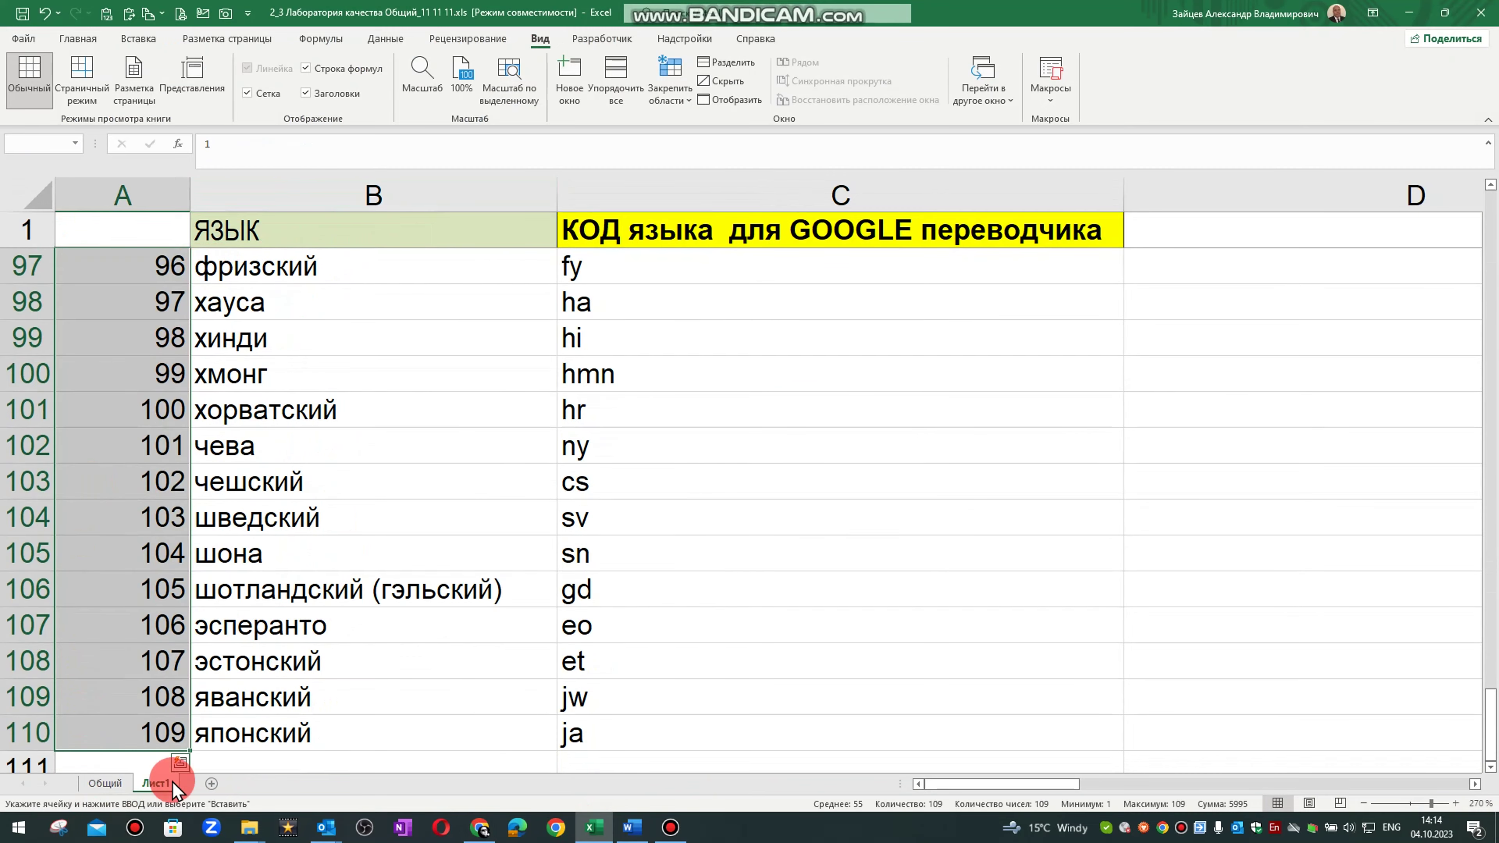
pyautogui.click(153, 743)
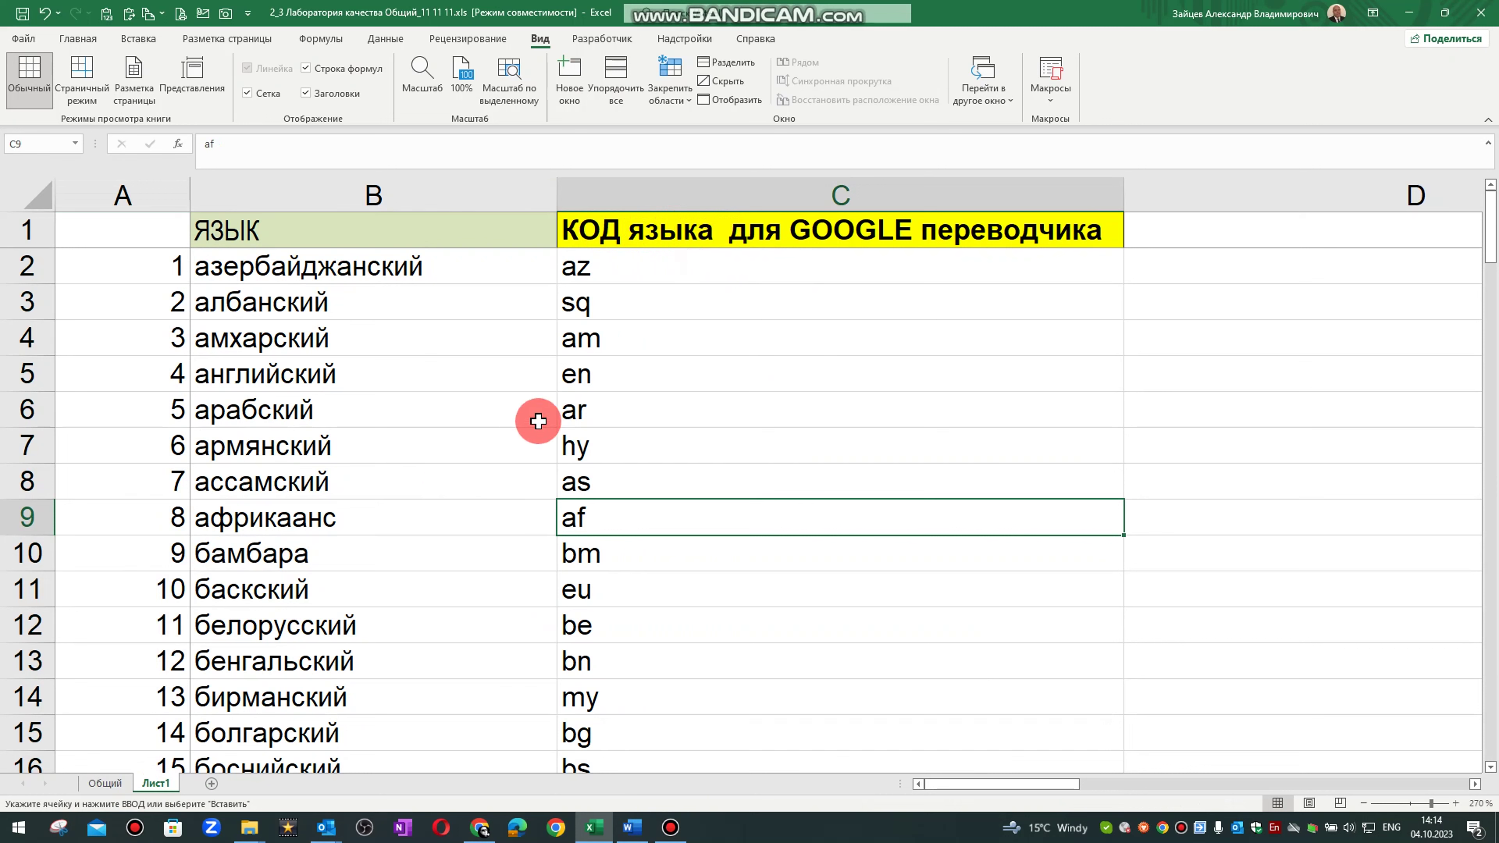
pyautogui.click(614, 376)
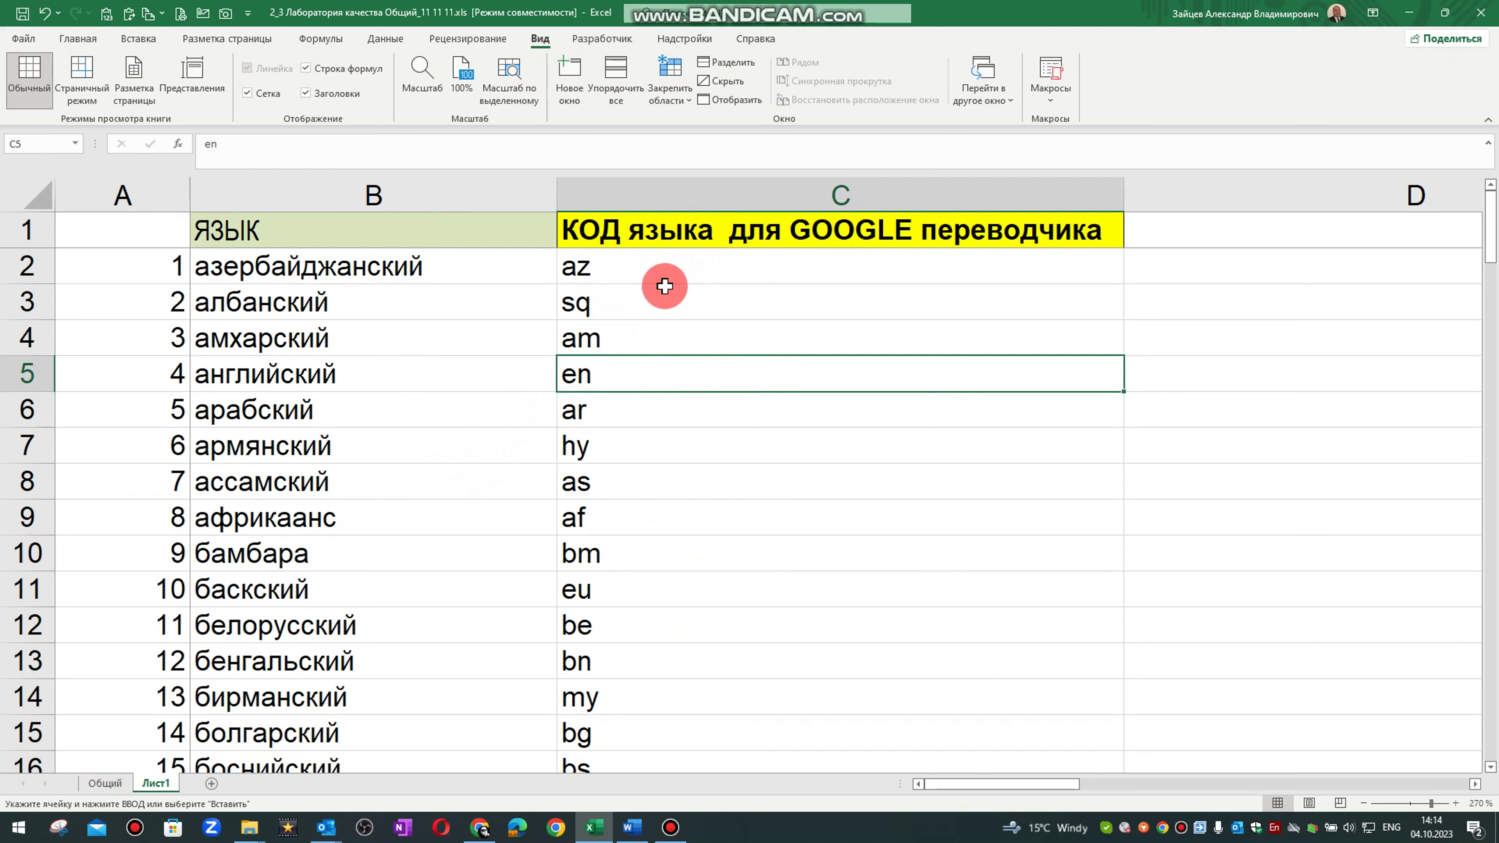
pyautogui.press('Up')
pyautogui.press('Up')
pyautogui.press('Up')
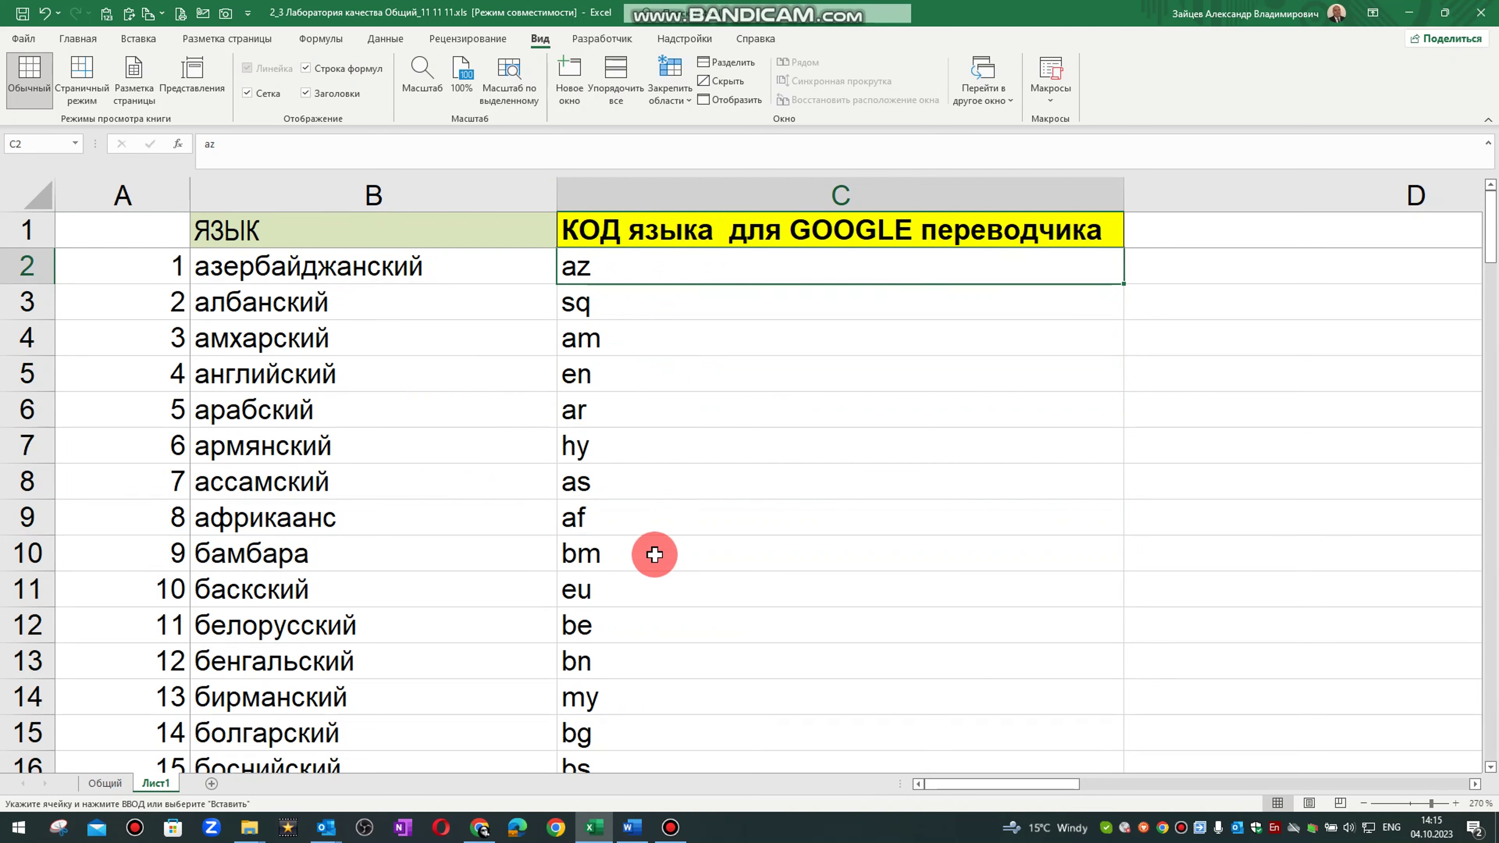
pyautogui.scroll(-1, 654, 554)
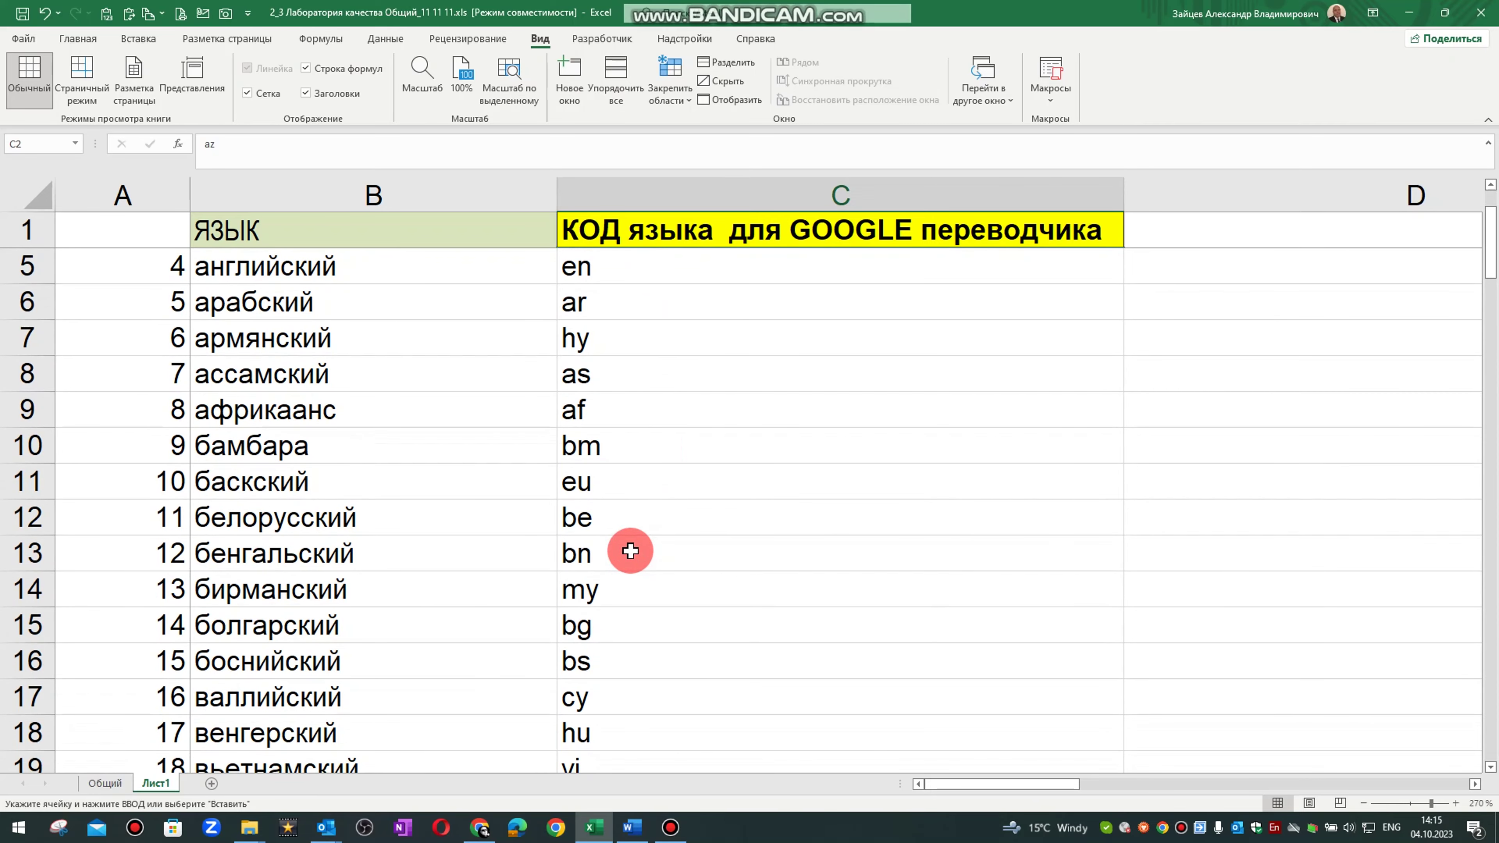
pyautogui.click(354, 518)
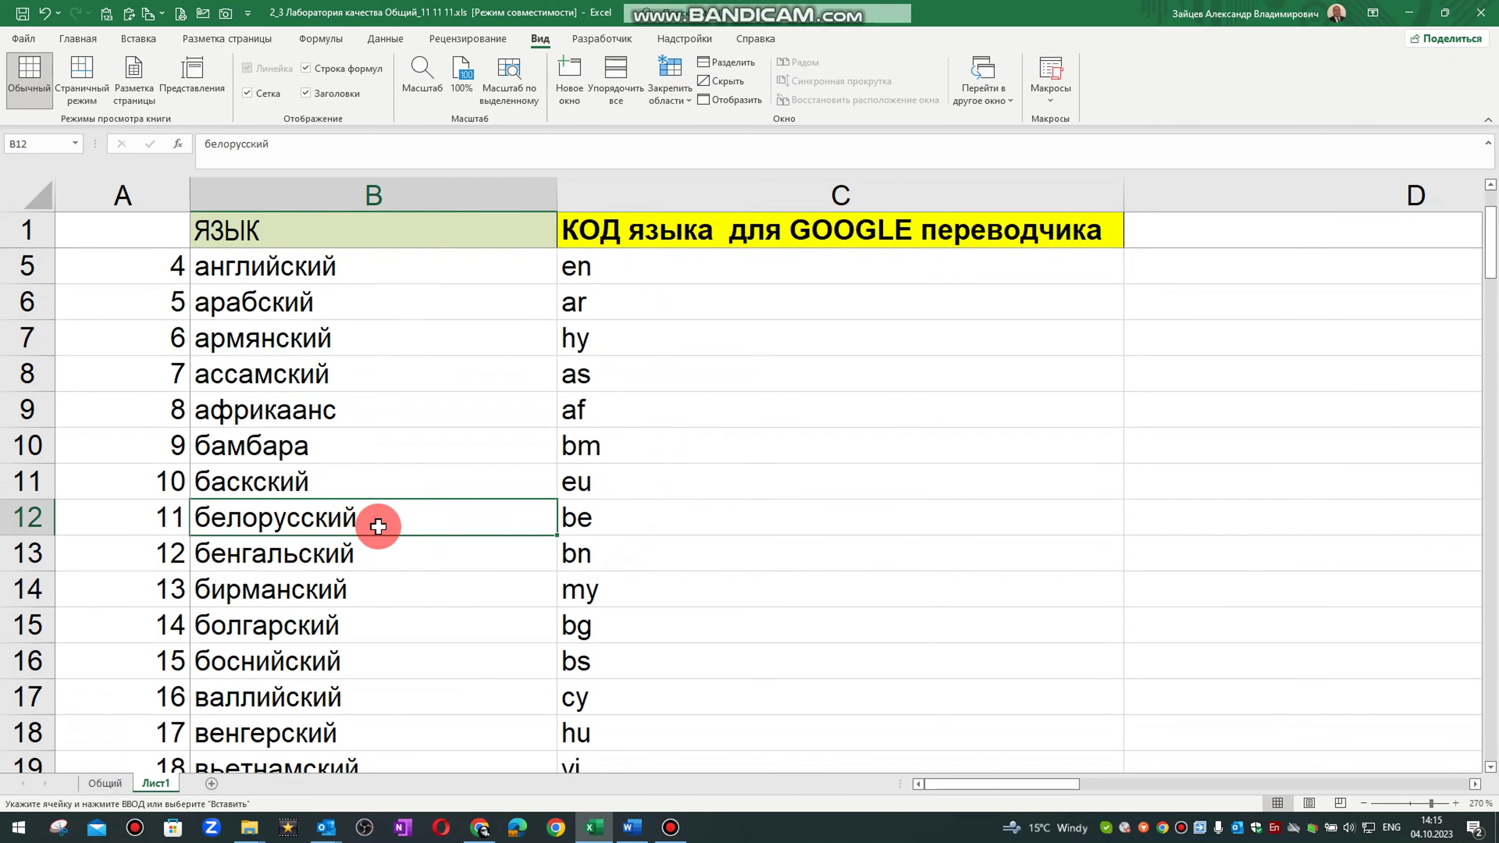
pyautogui.click(654, 524)
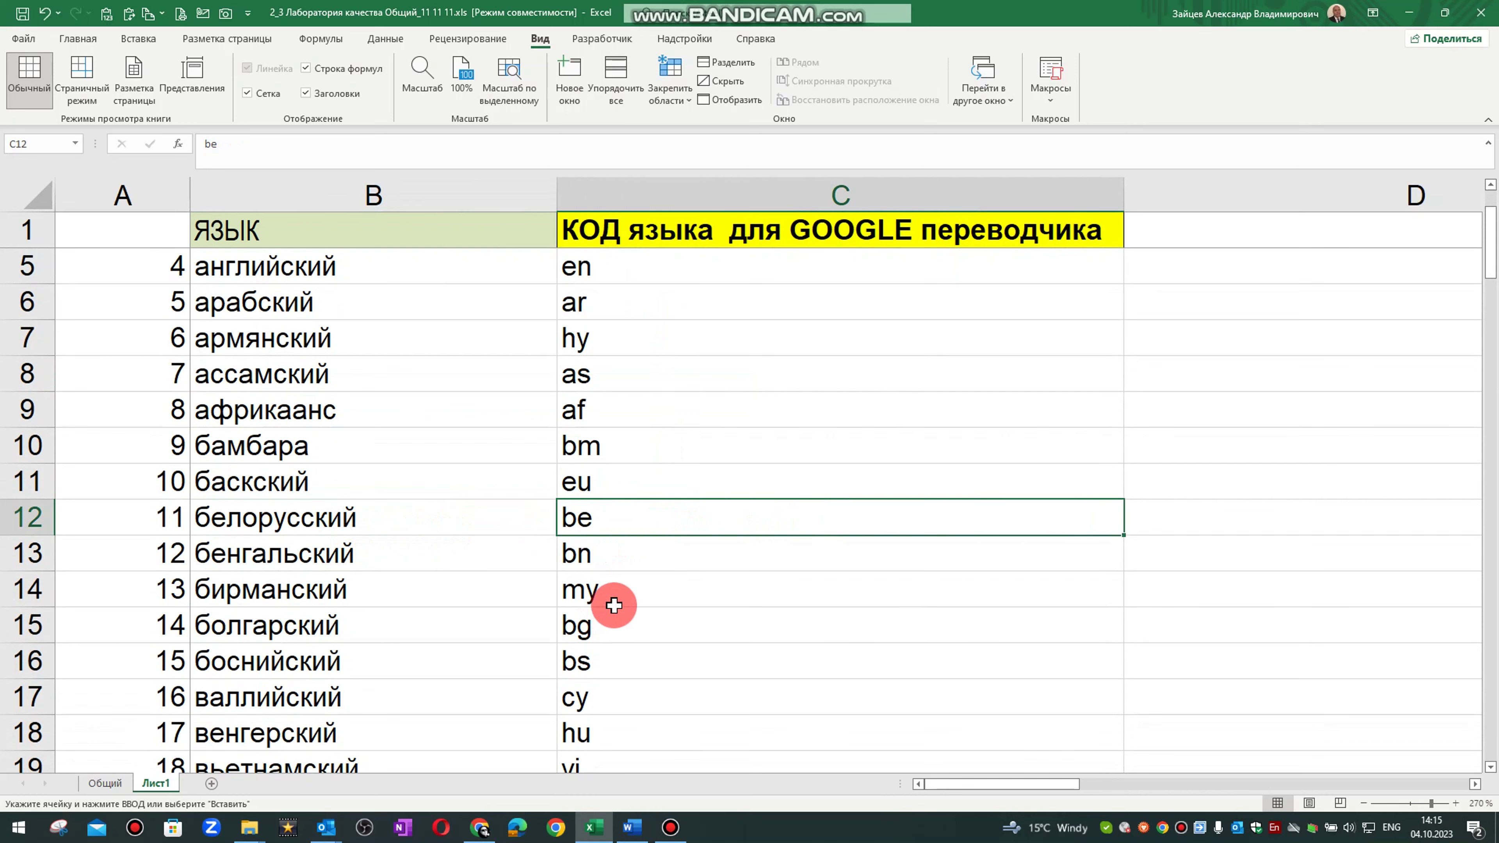
pyautogui.click(615, 593)
pyautogui.scroll(-5, 607, 531)
pyautogui.scroll(-4, 605, 517)
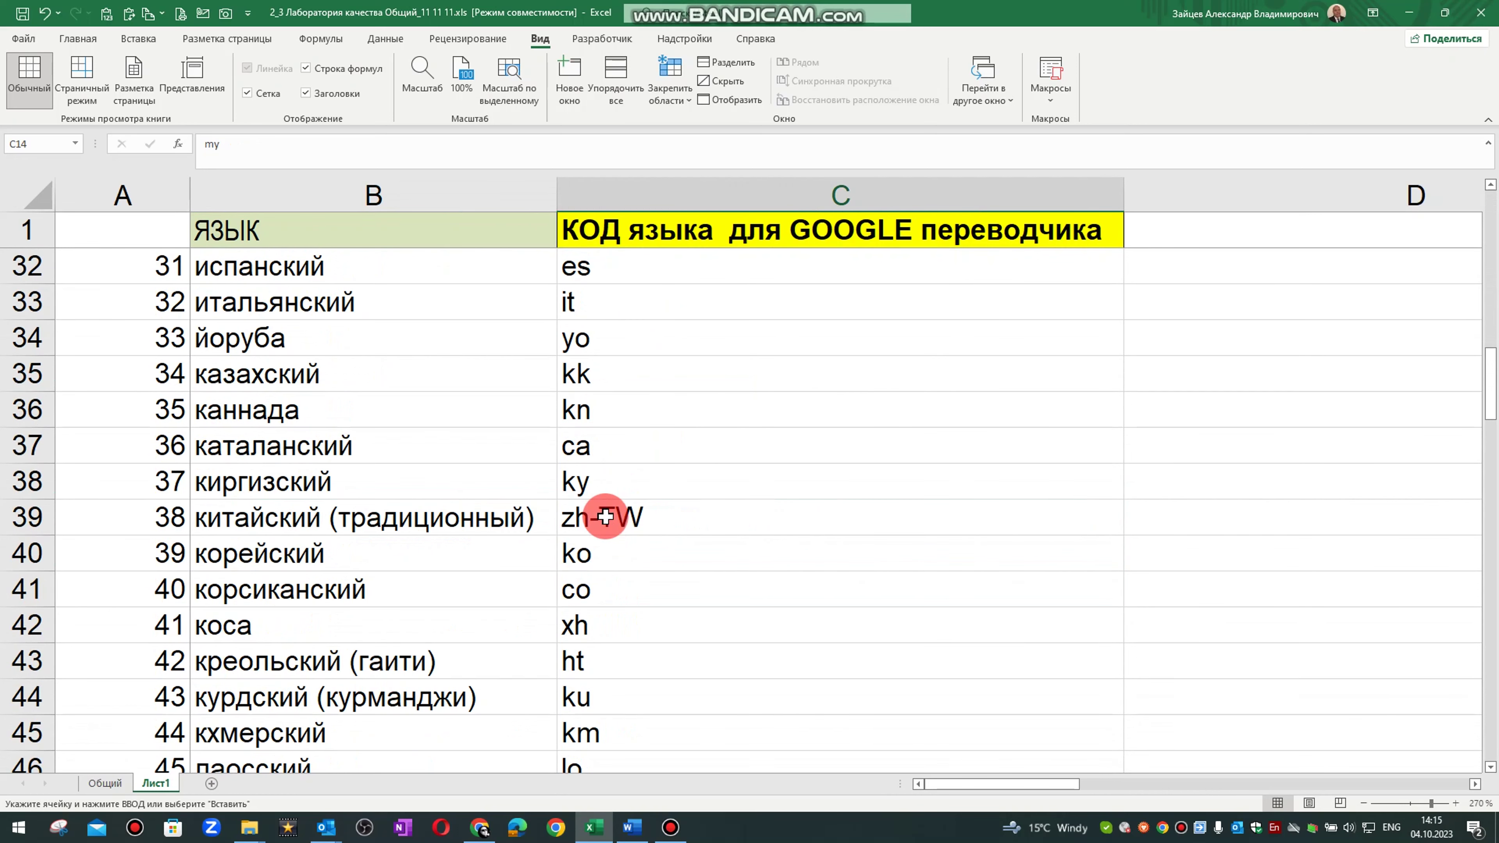
pyautogui.scroll(6, 614, 518)
pyautogui.scroll(4, 608, 515)
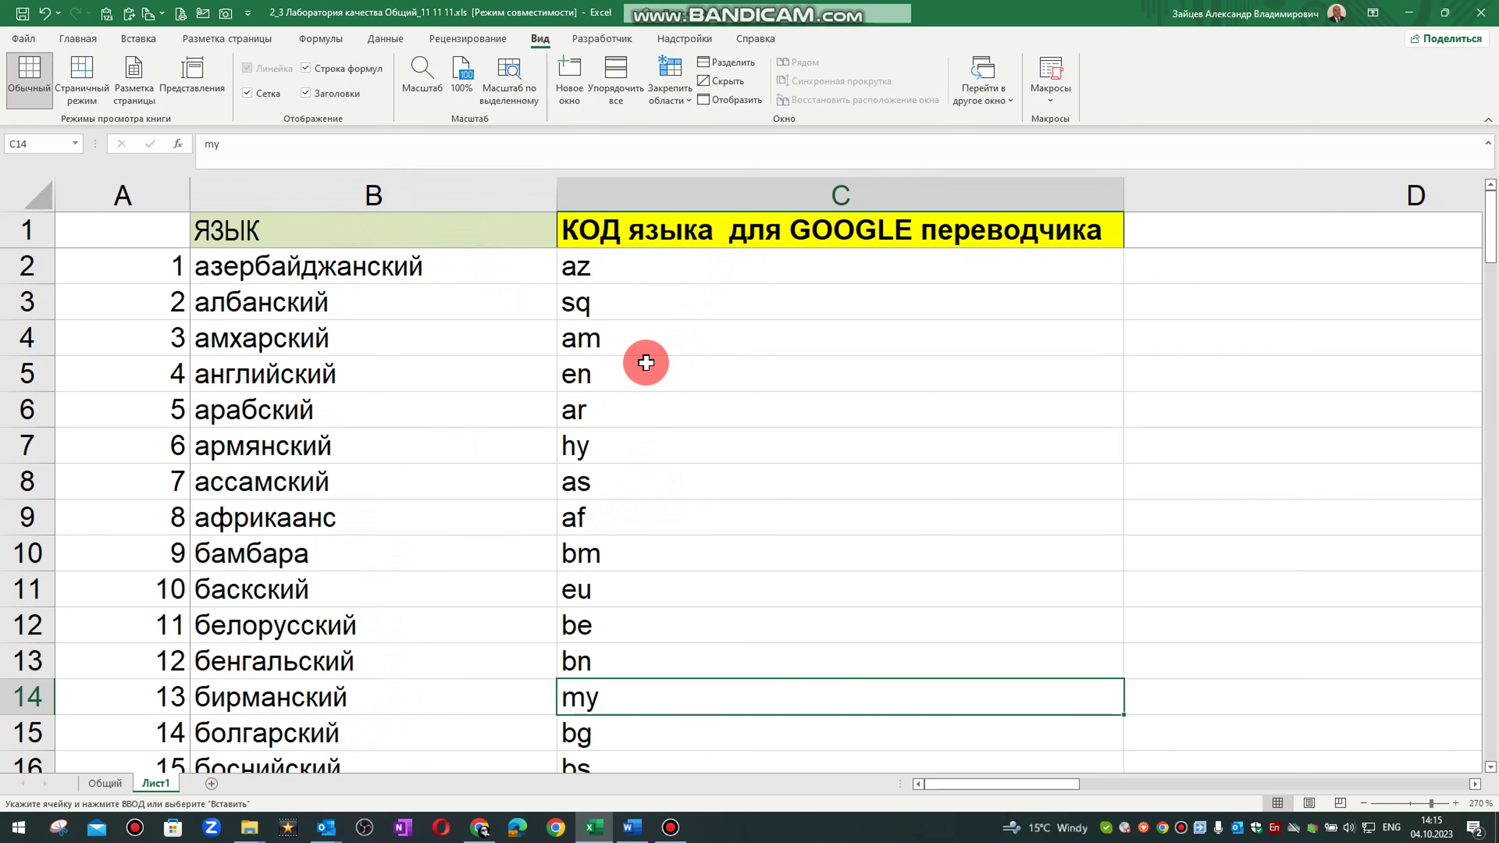
pyautogui.scroll(-5, 710, 525)
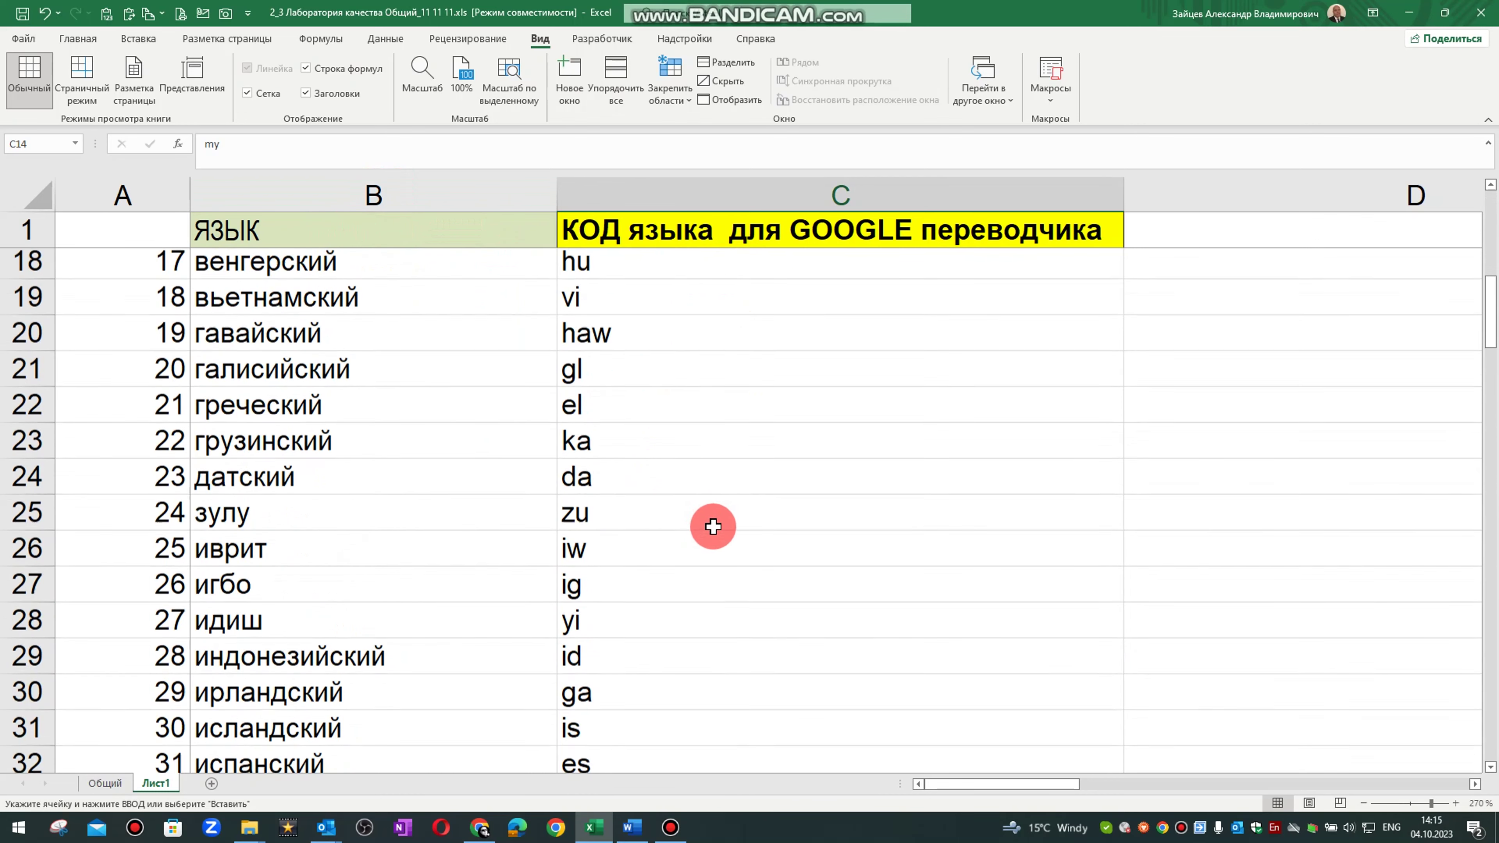
pyautogui.scroll(-6, 710, 525)
pyautogui.scroll(-12, 713, 525)
pyautogui.scroll(1, 595, 469)
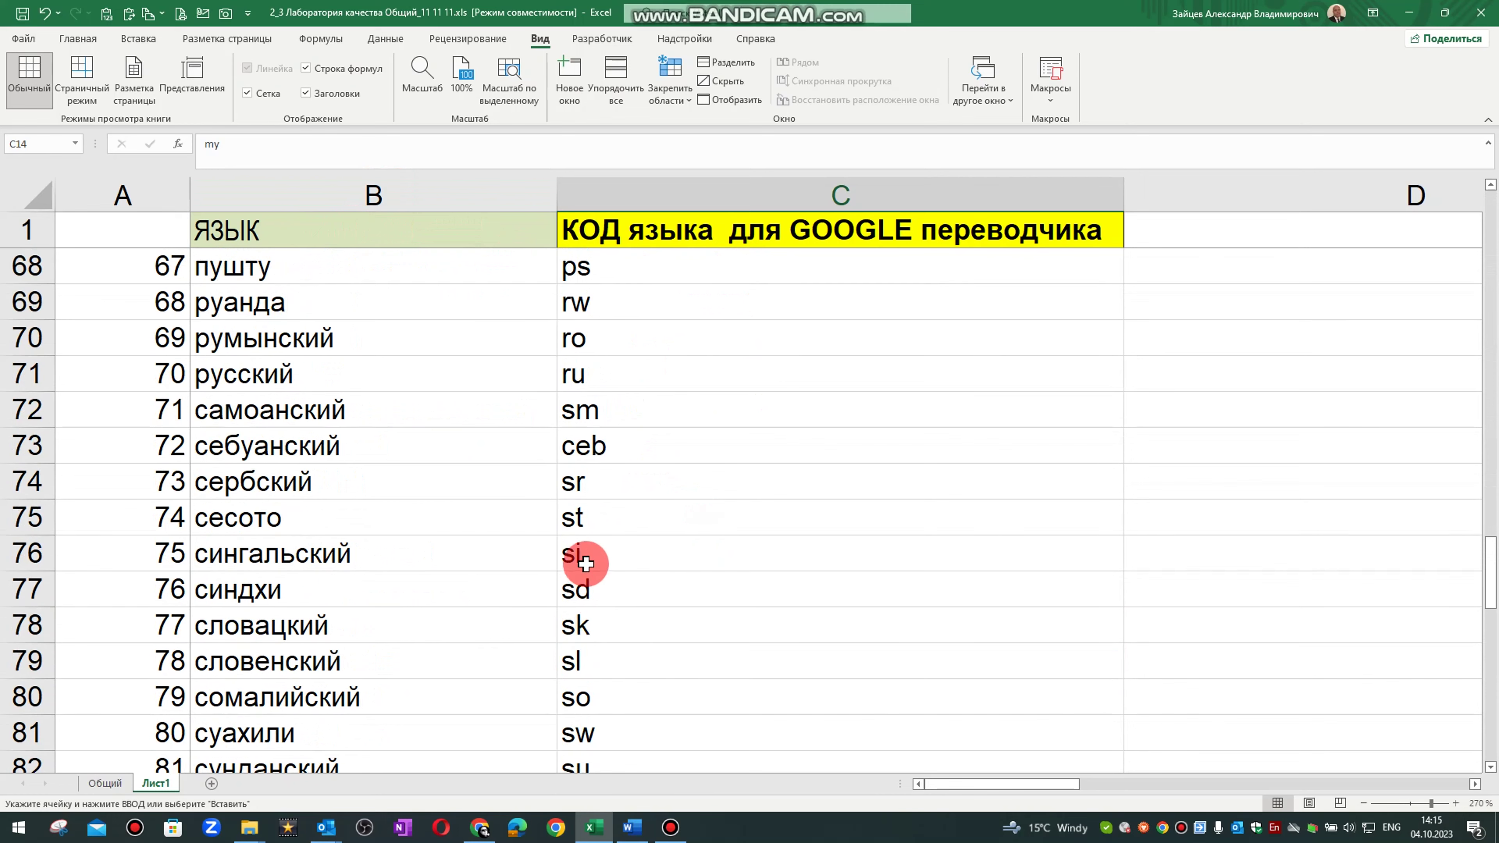
pyautogui.scroll(14, 595, 525)
pyautogui.scroll(7, 606, 488)
pyautogui.scroll(1, 597, 453)
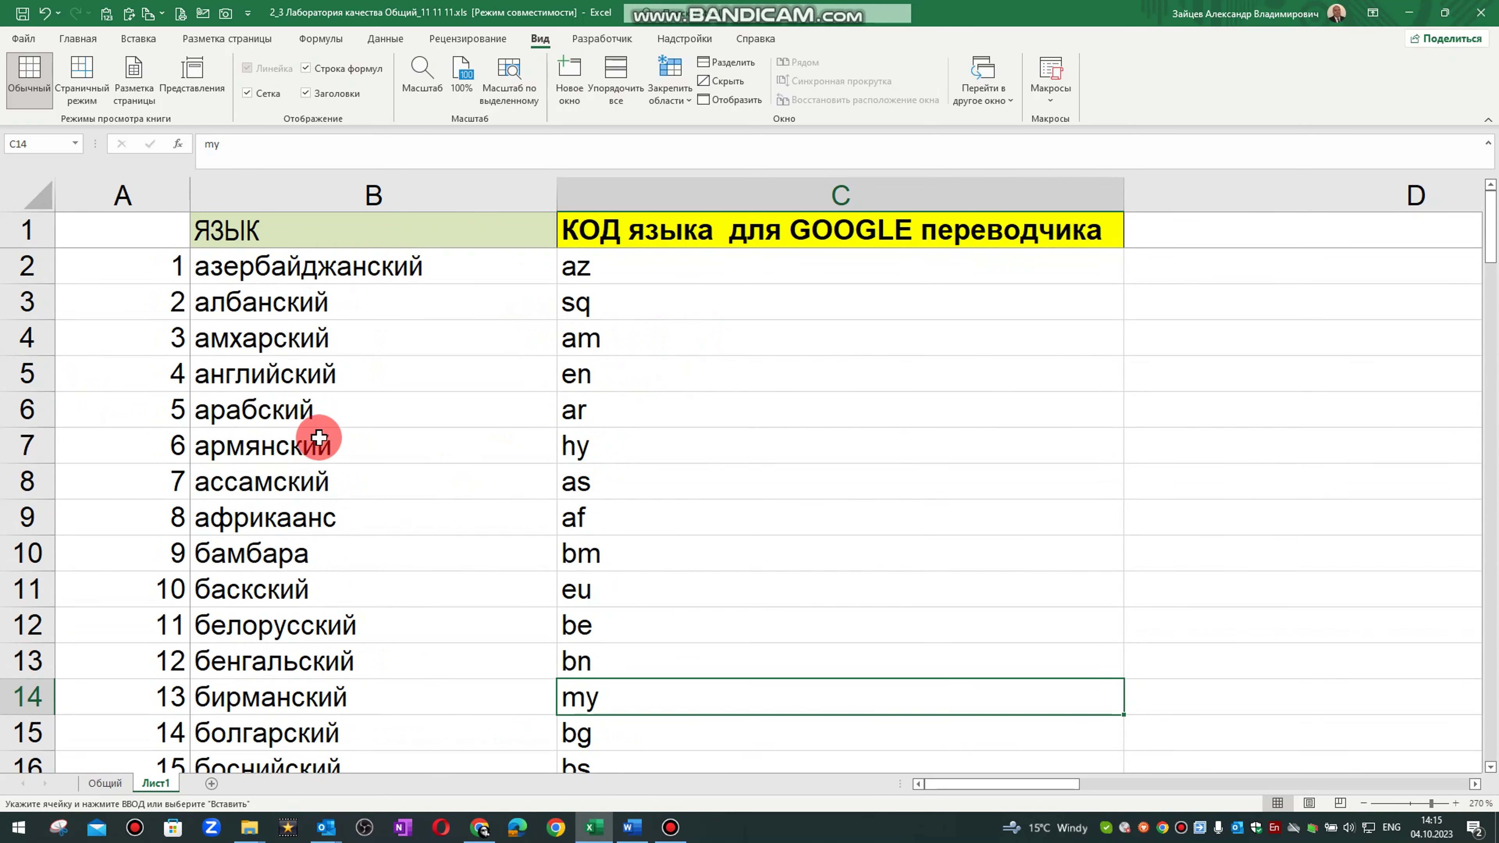
pyautogui.click(412, 410)
pyautogui.click(691, 409)
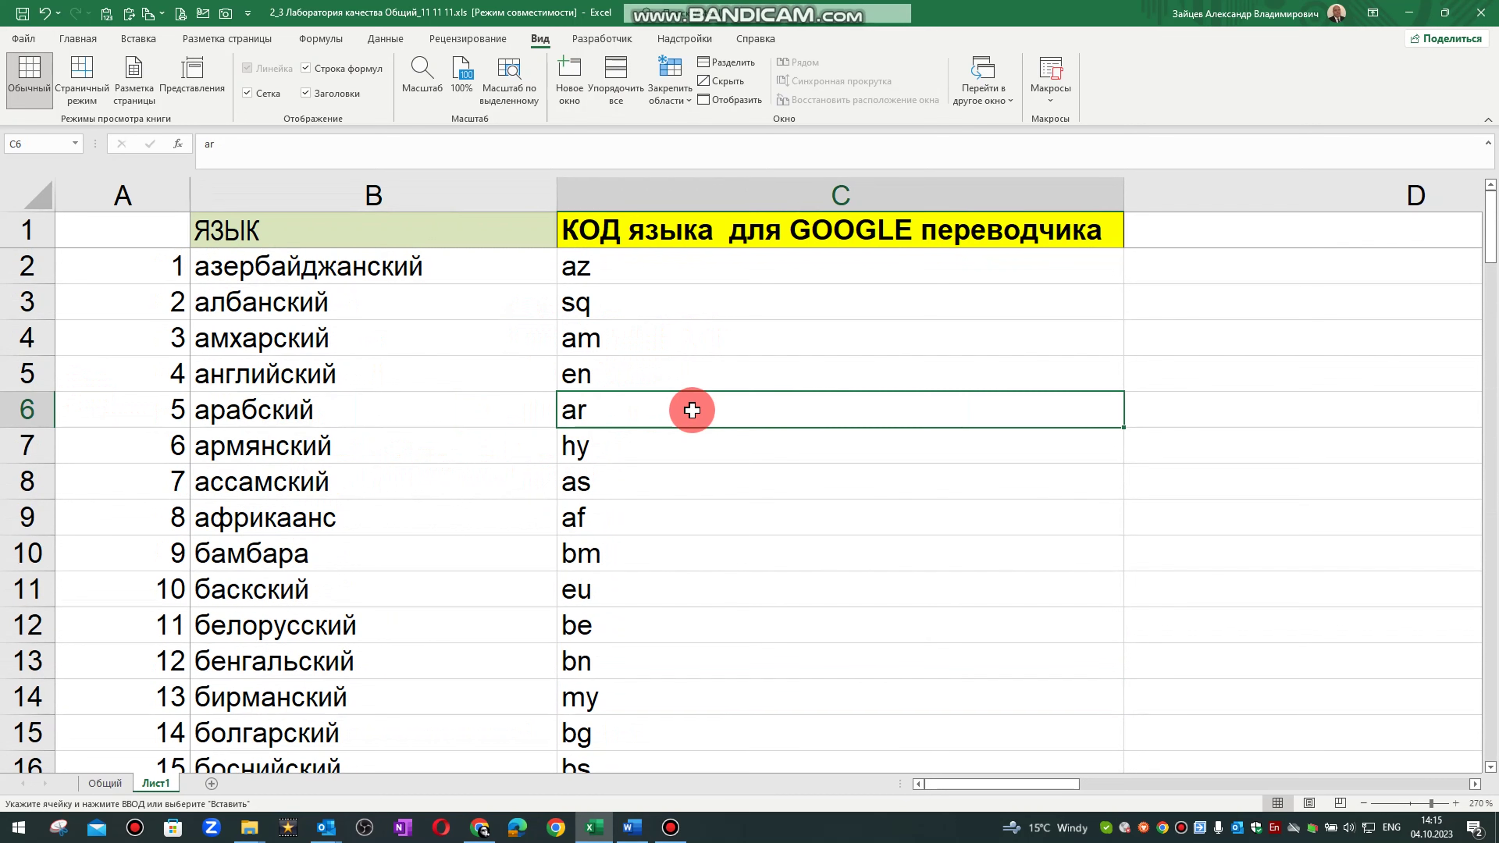
pyautogui.click(554, 827)
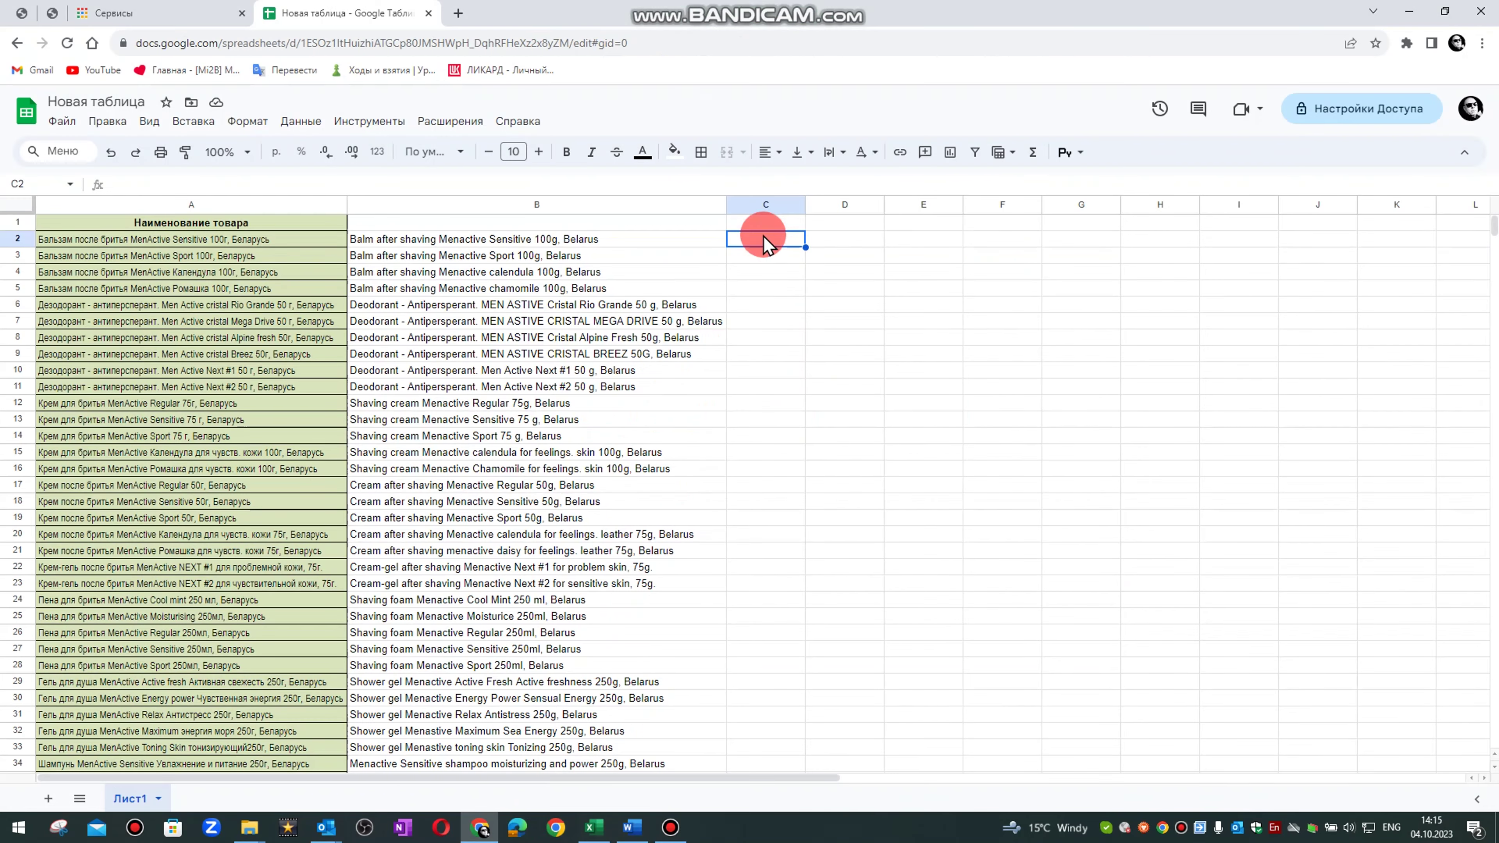
# Start a =GOOGLETRANSLATE( formula in C2 from the =goo autocomplete suggestion
pyautogui.write('=goo')
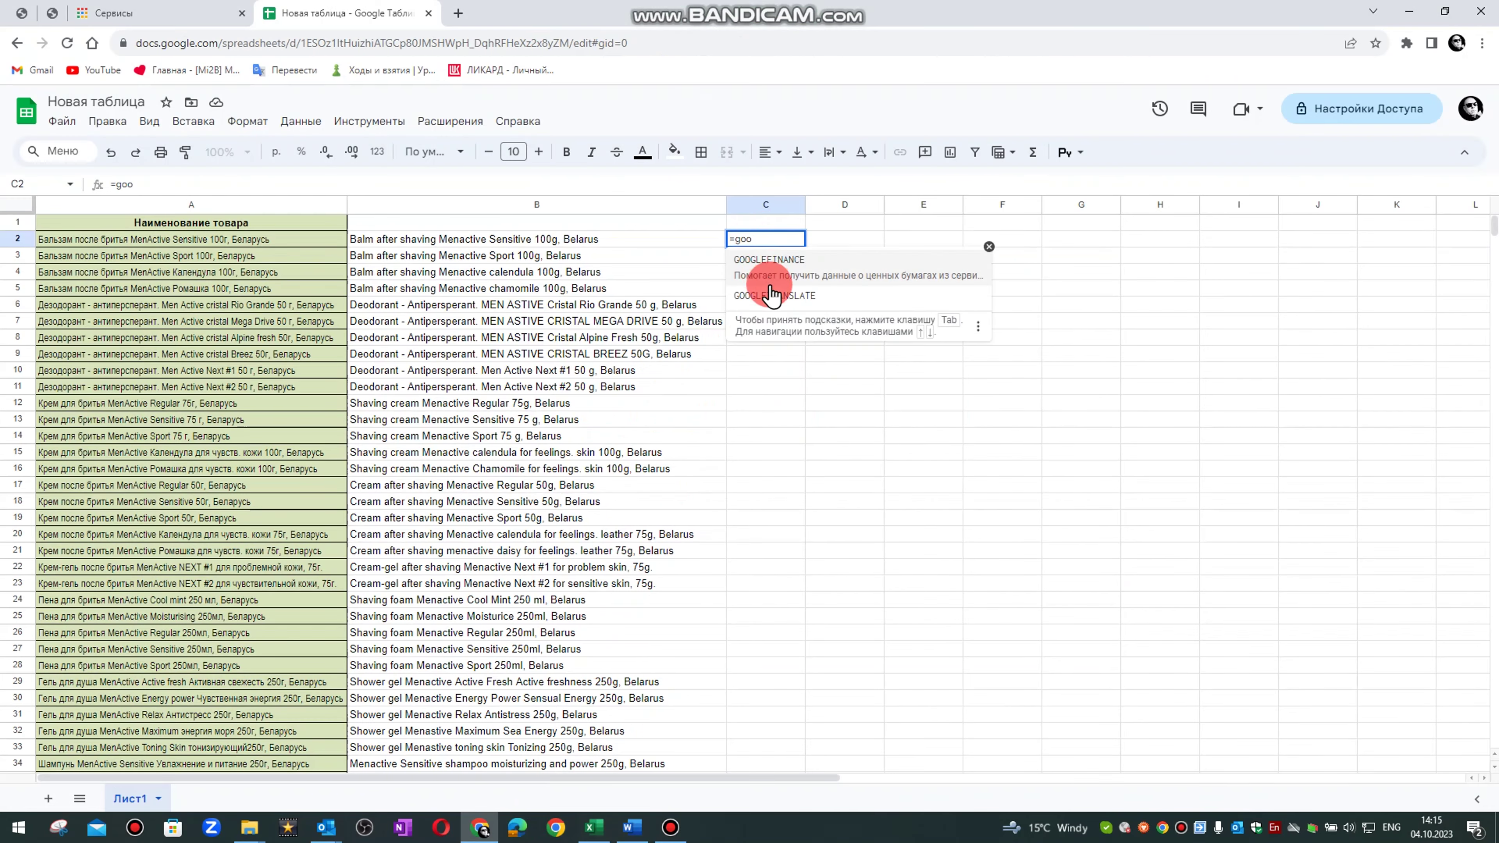
pyautogui.click(774, 289)
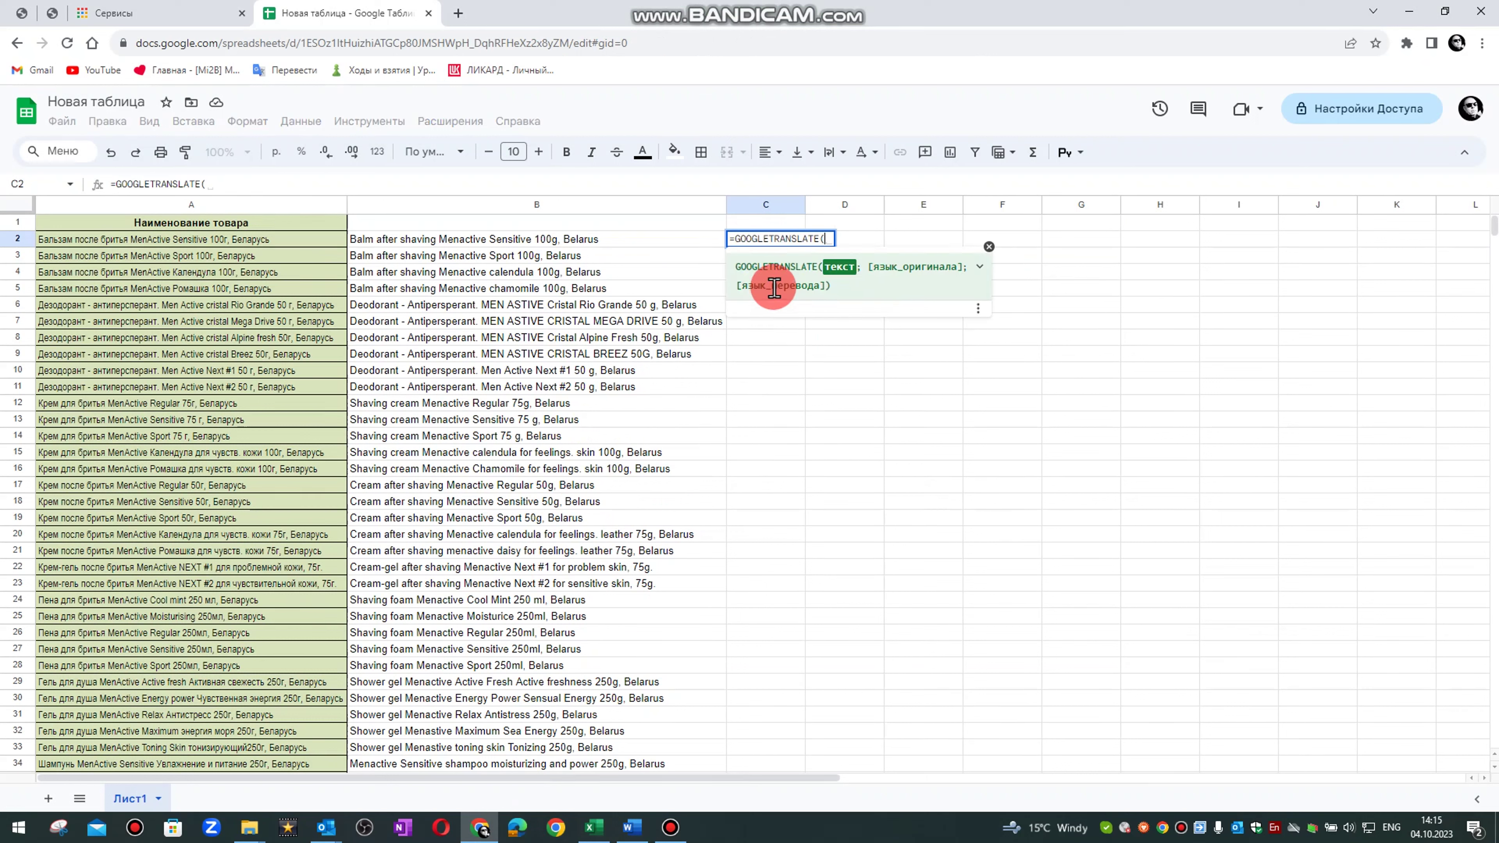
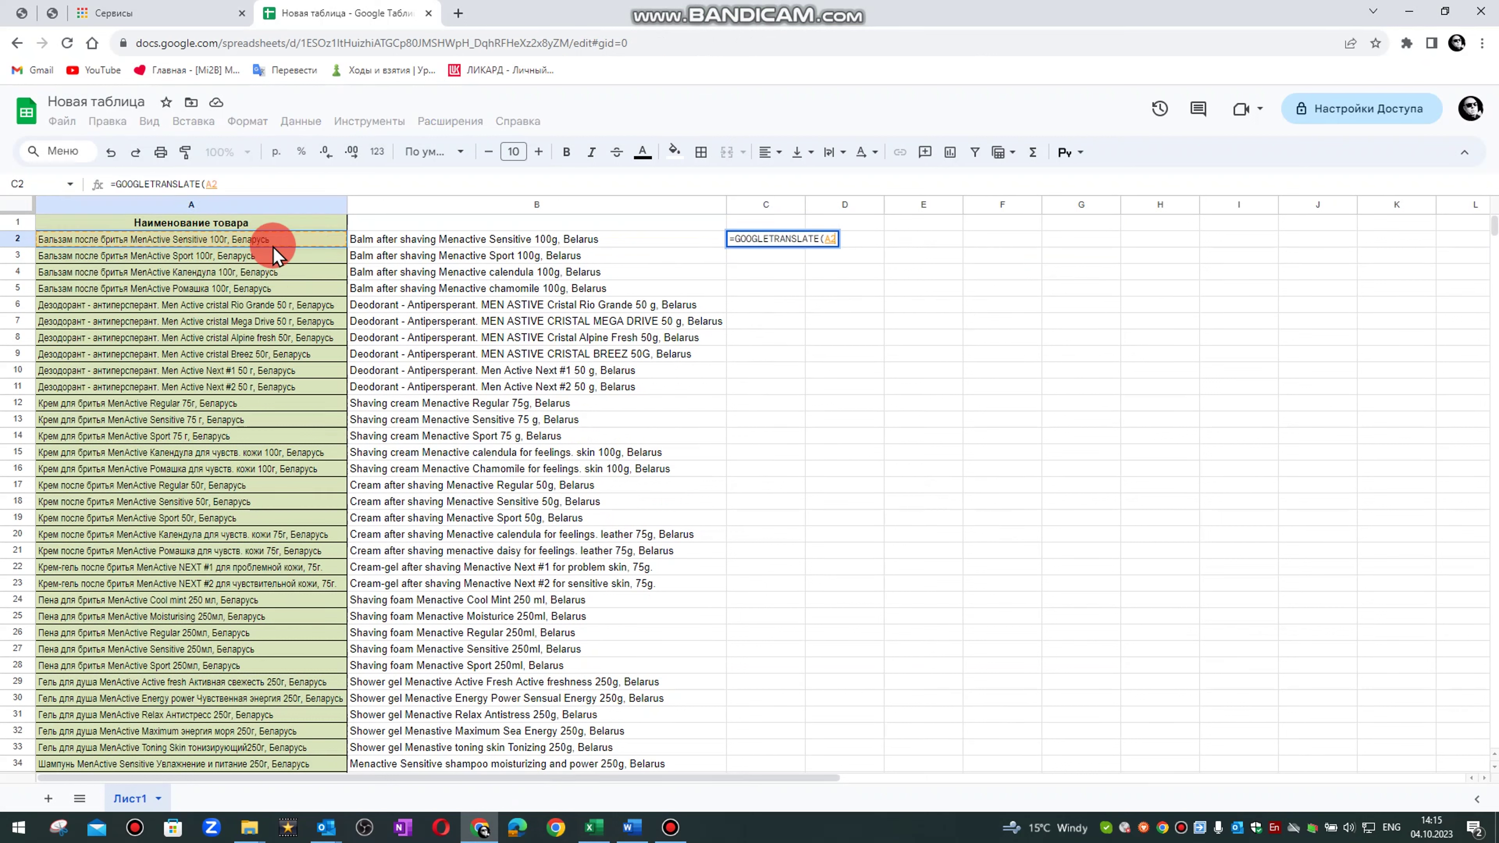
# Finish and commit =GOOGLETRANSLATE(A2;"ru";"ar") in C2 to get the Arabic name
pyautogui.write(';"')
pyautogui.write('r')
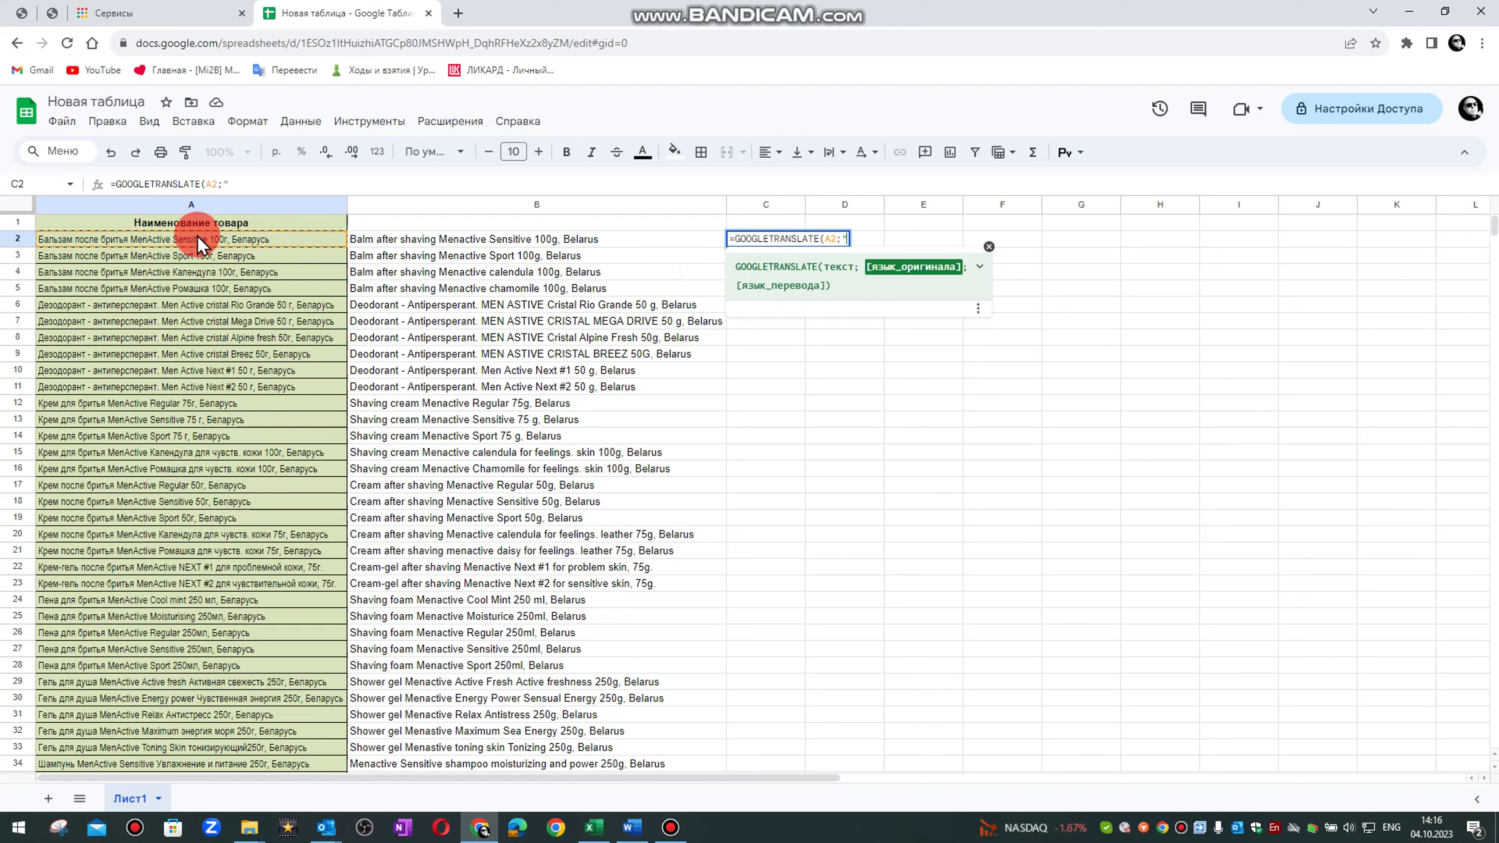
pyautogui.write('u"')
pyautogui.write(';')
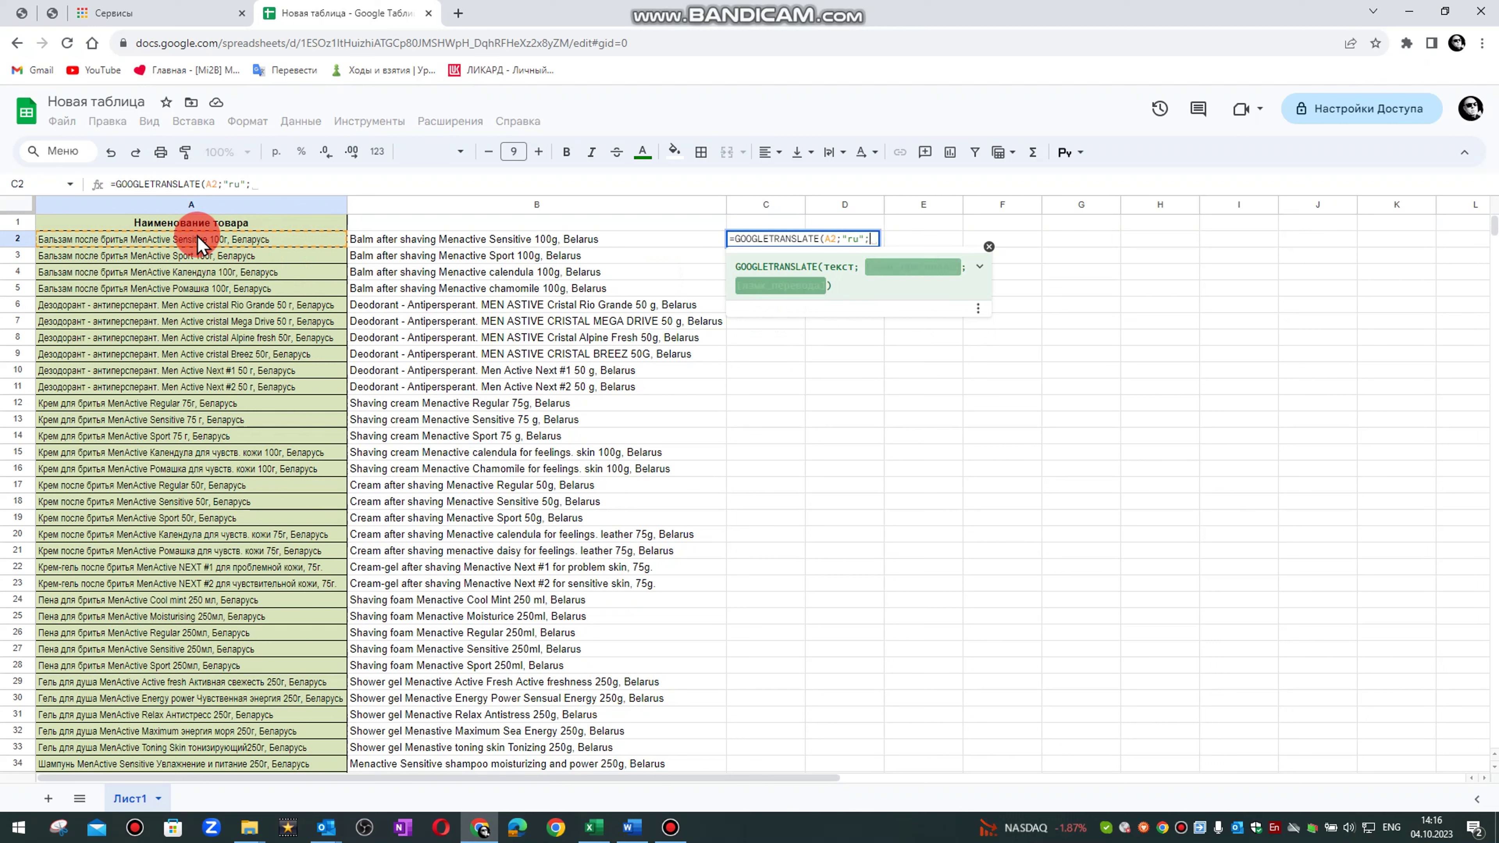
pyautogui.write('"')
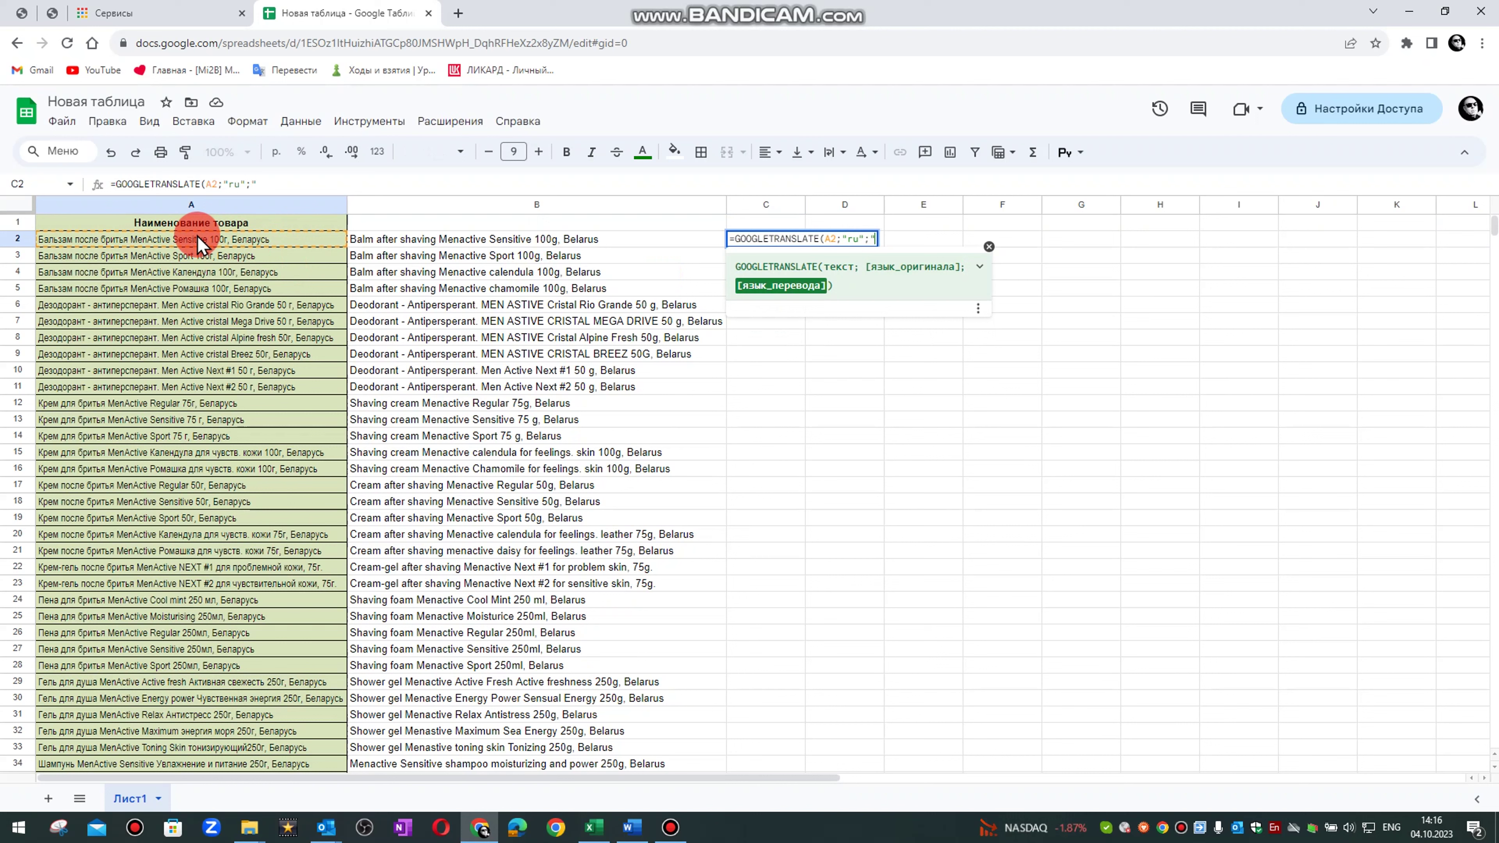
pyautogui.write('ar"')
pyautogui.write(')')
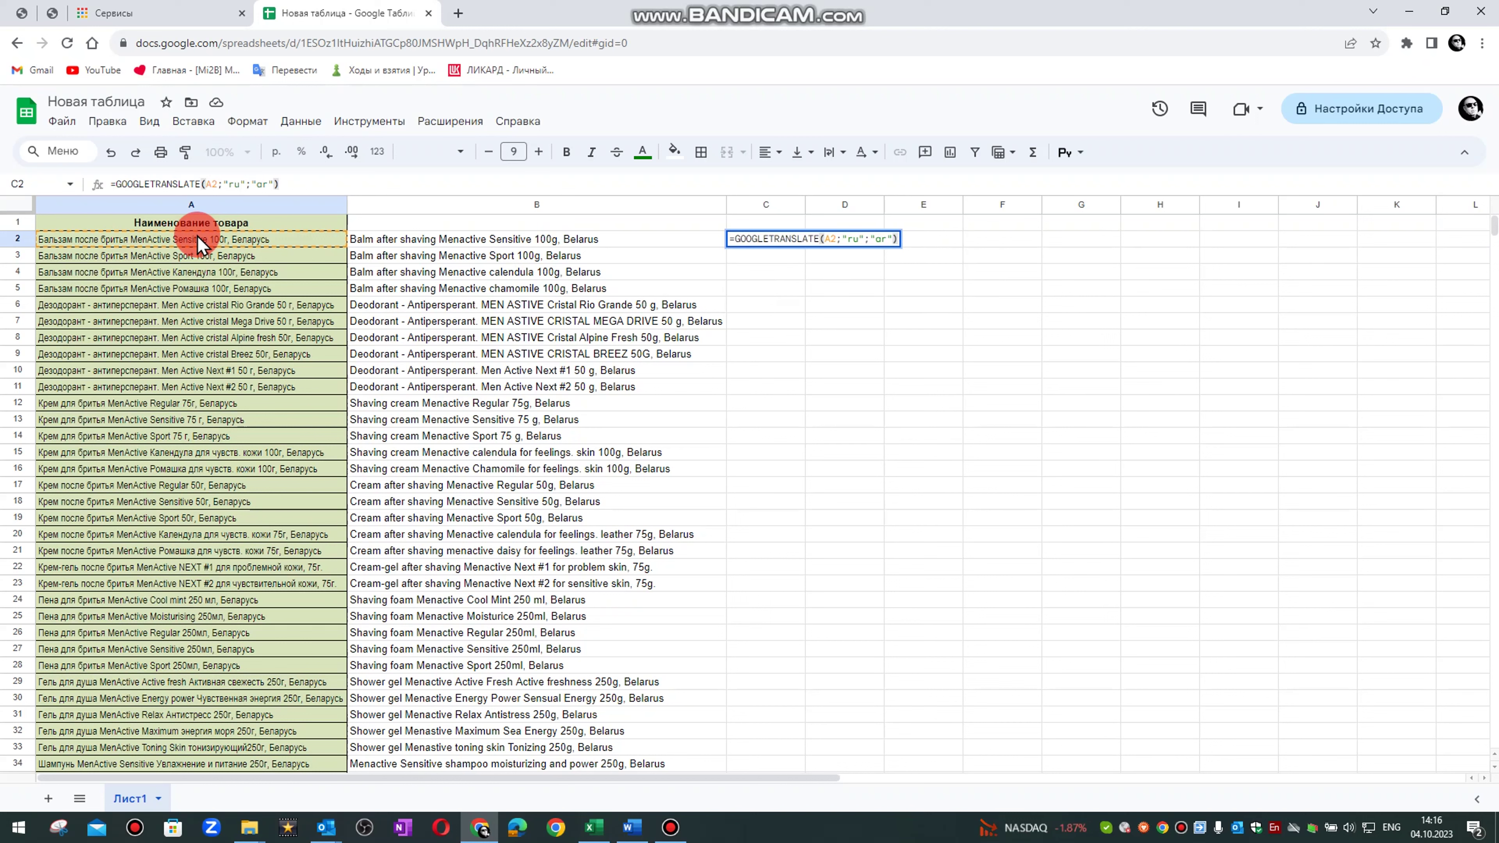
pyautogui.press('Return')
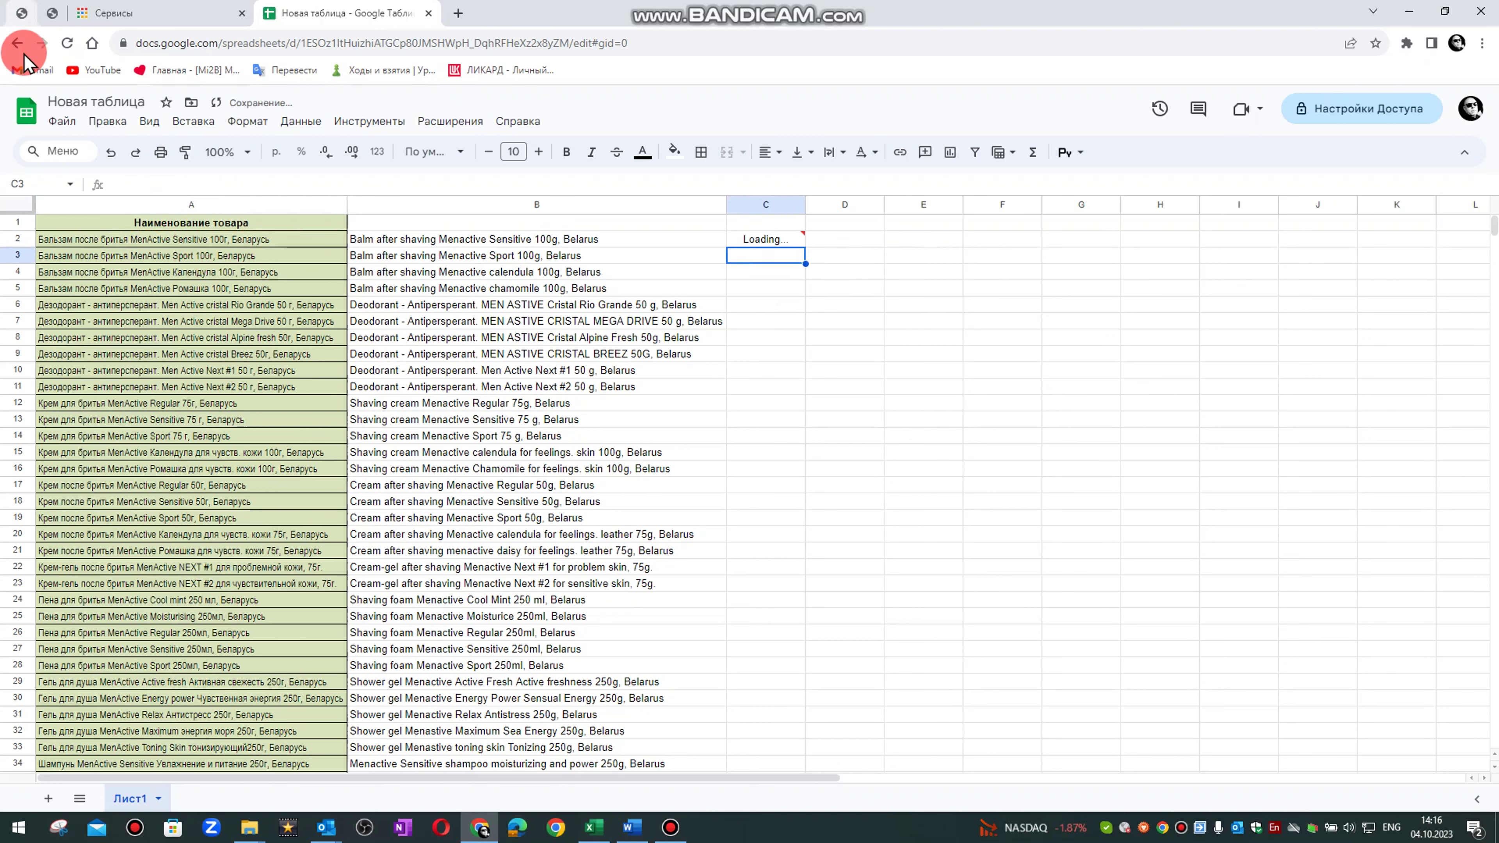
# Fill the Arabic translation formula down column C and autofit the column
pyautogui.moveTo(805, 205); pyautogui.dragTo(932, 204)
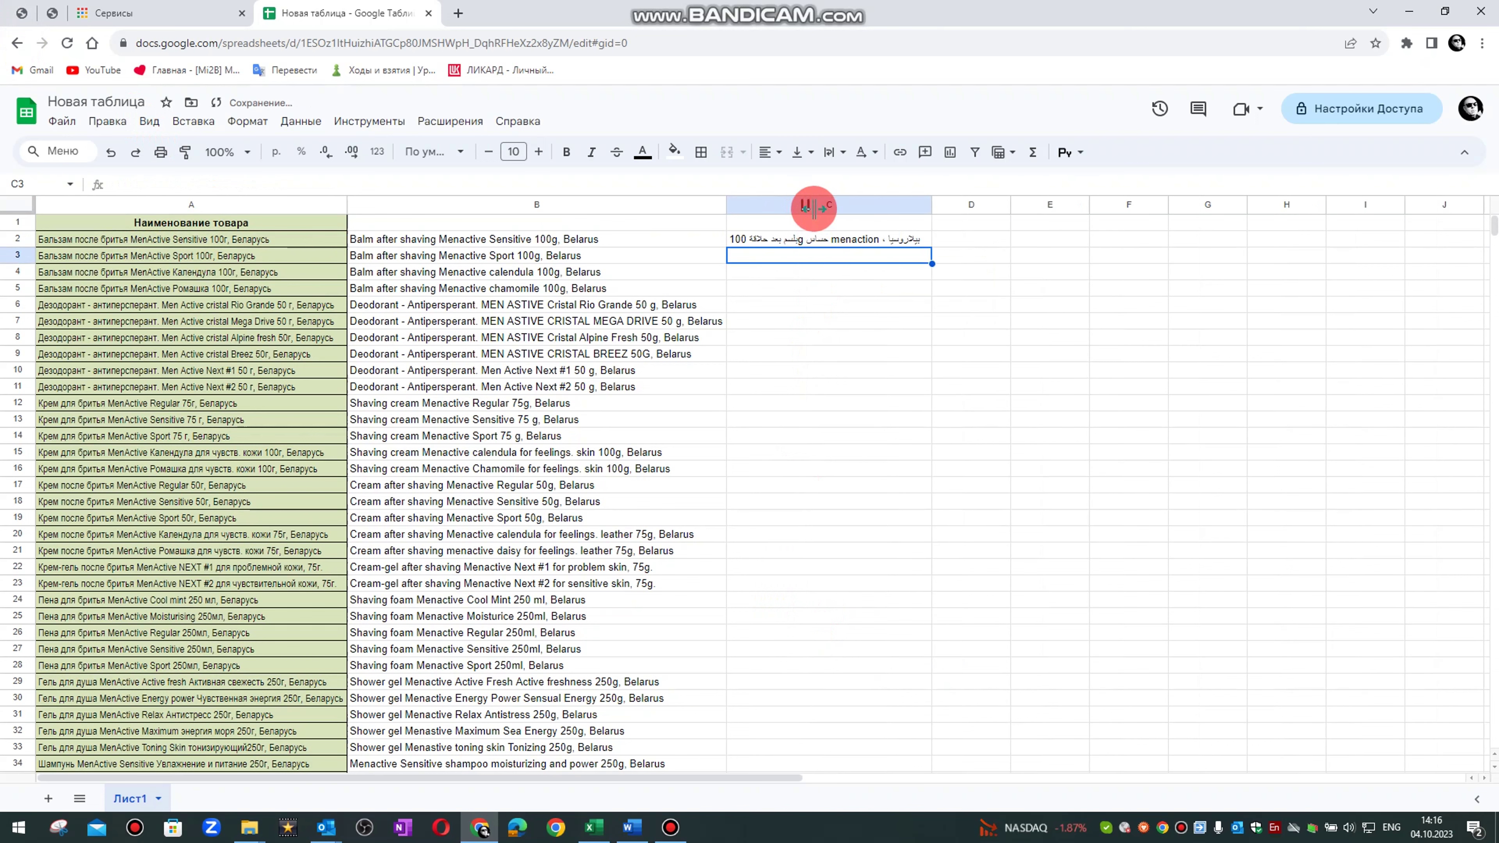
pyautogui.click(929, 239)
pyautogui.doubleClick(931, 247)
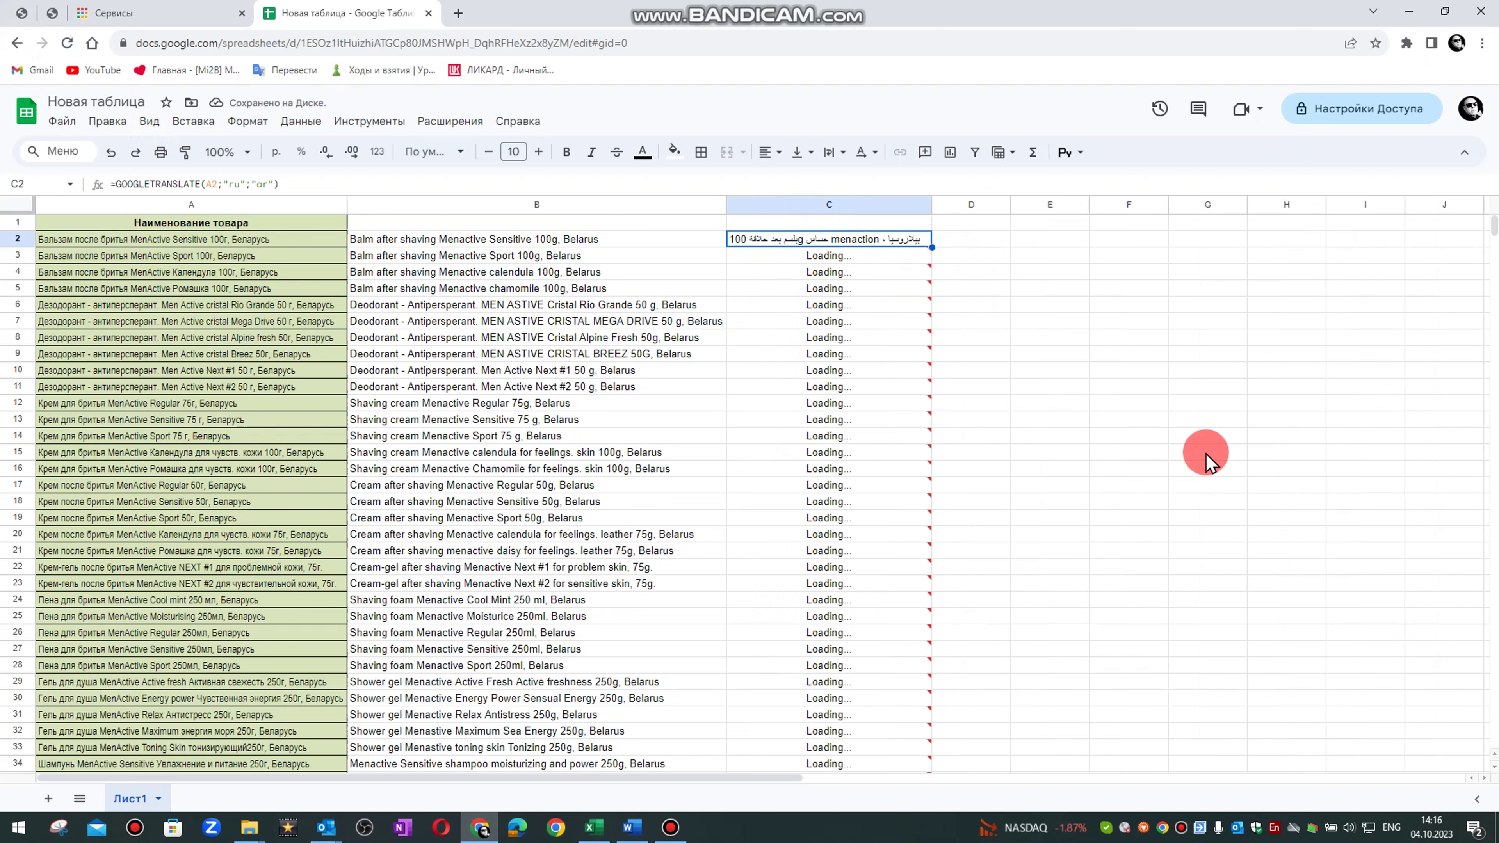
pyautogui.doubleClick(932, 204)
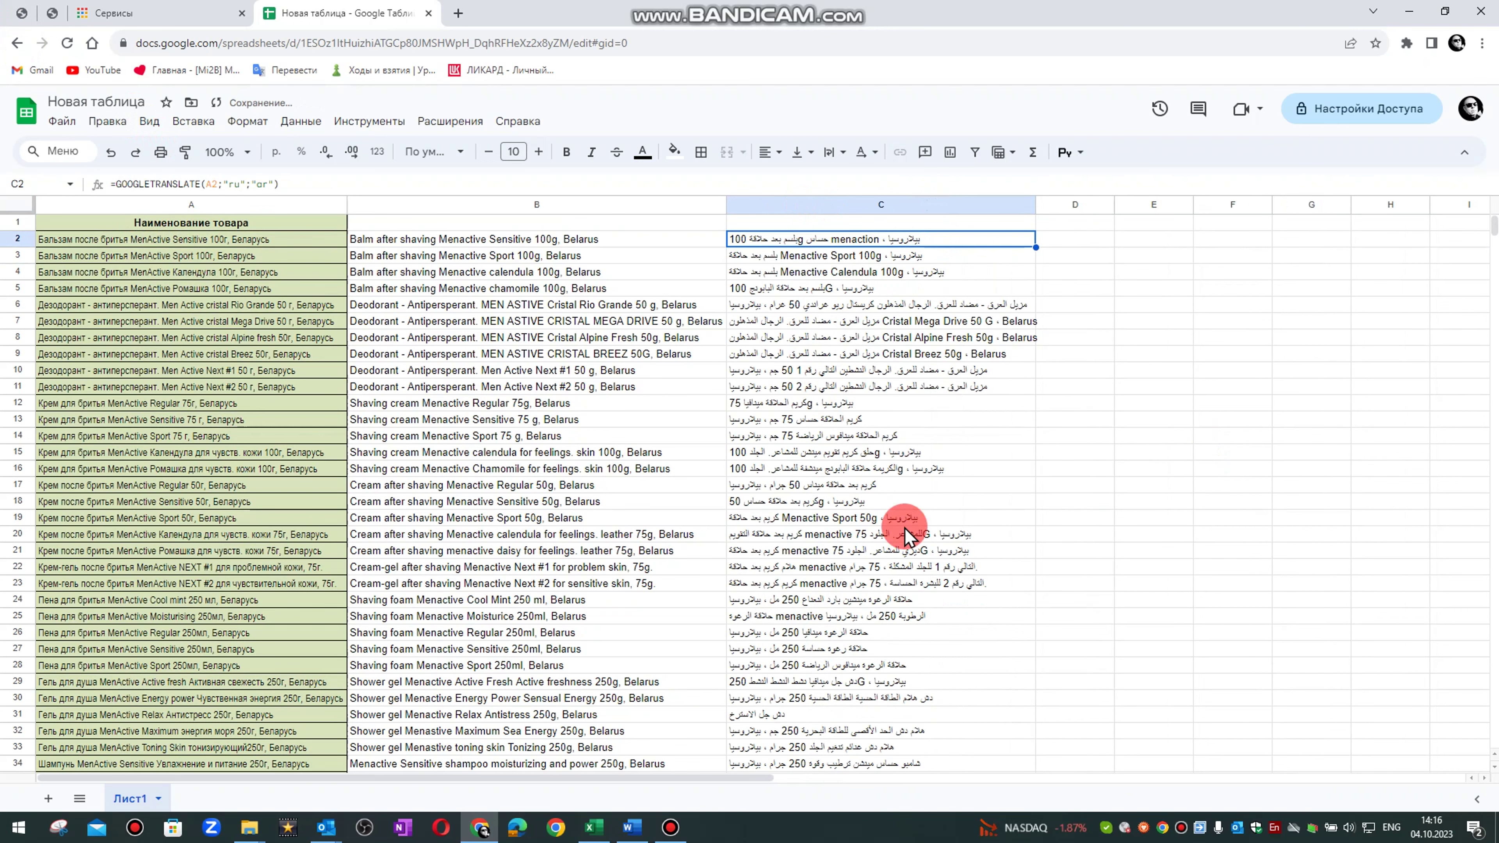
pyautogui.click(1153, 435)
pyautogui.click(909, 665)
# Copy the English and Arabic translations in B2:C66
pyautogui.moveTo(525, 235); pyautogui.dragTo(769, 254)
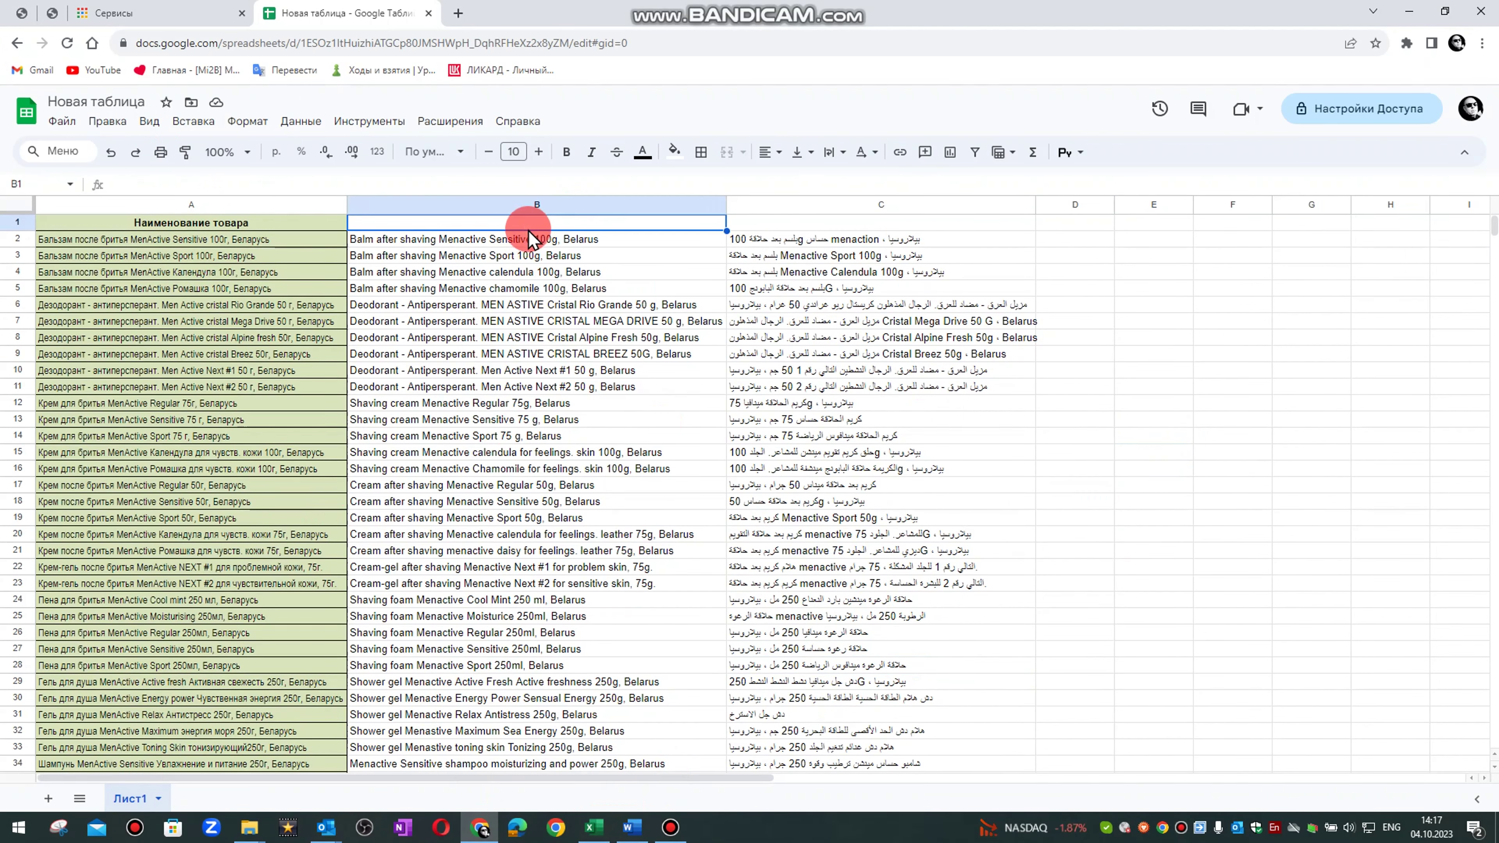
pyautogui.hotkey('ctrl', 'shift', 'Down')
pyautogui.hotkey('ctrl', 'c')
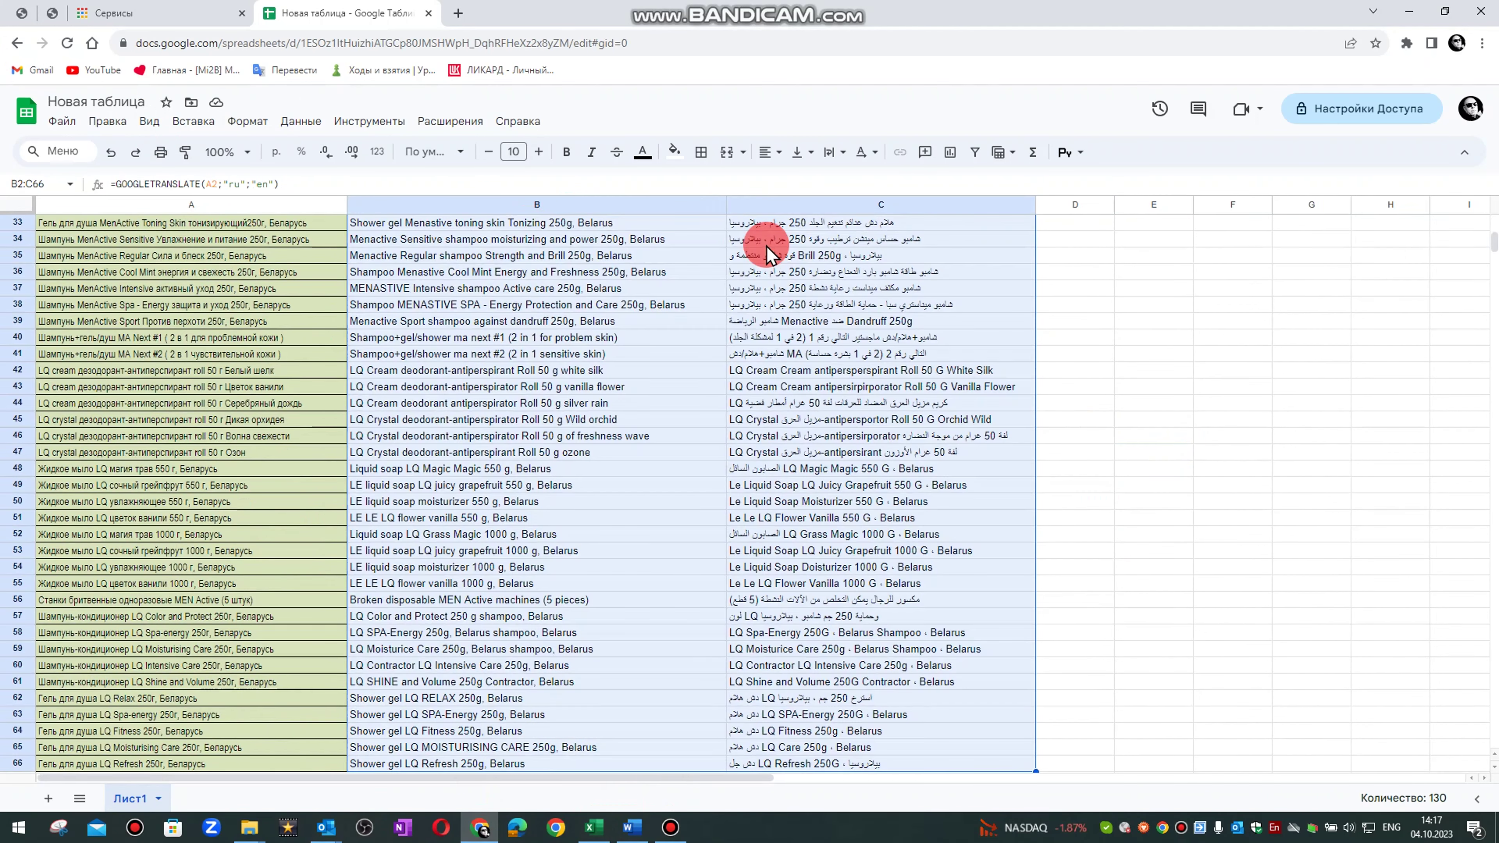
pyautogui.scroll(-2, 729, 335)
pyautogui.scroll(10, 666, 780)
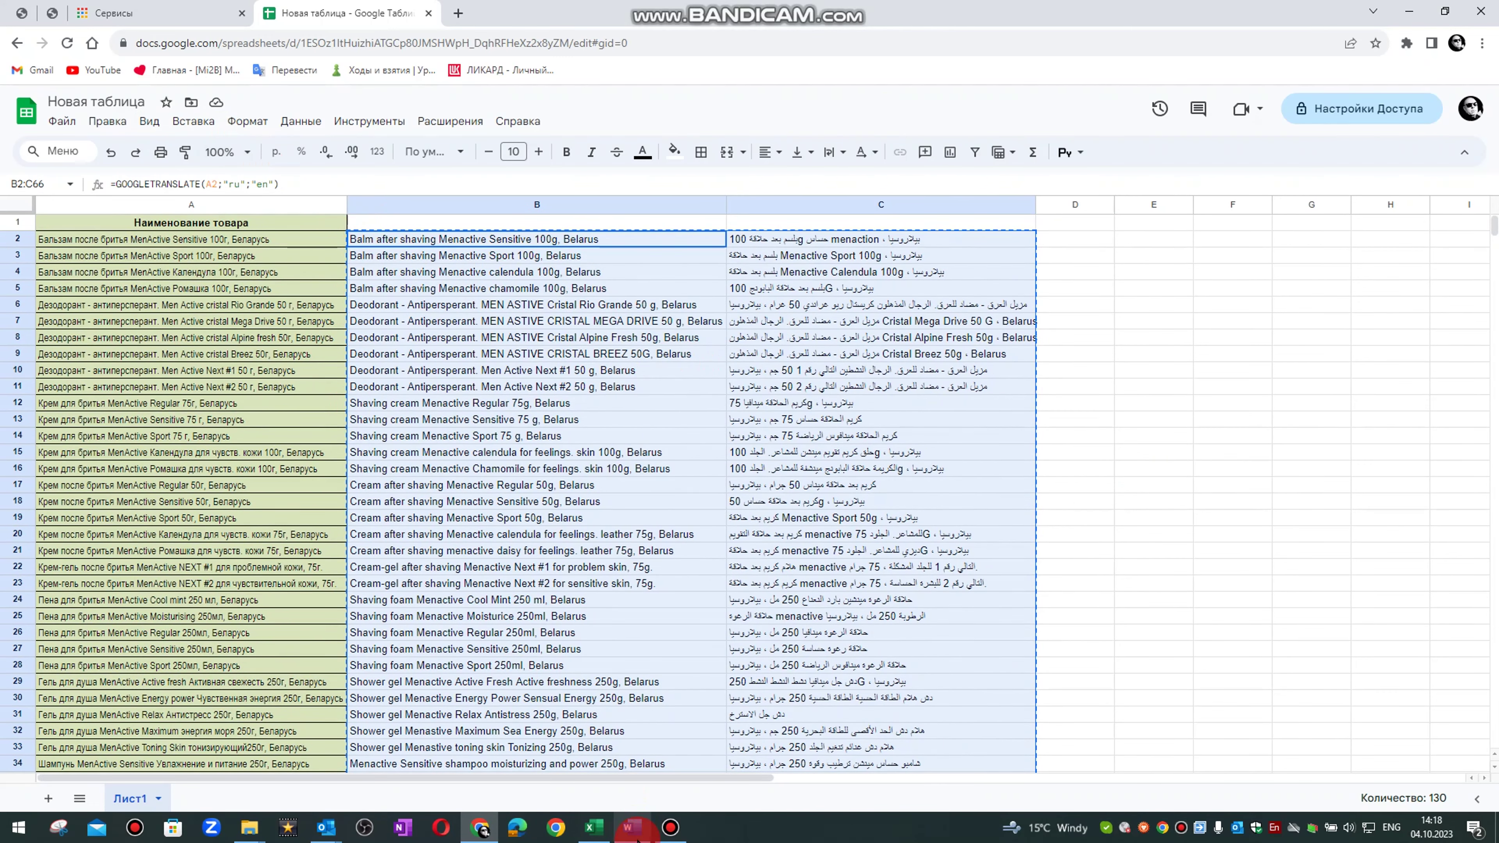
pyautogui.click(592, 826)
# Paste the copied translations at D2 in Excel, filling columns D and E
pyautogui.moveTo(893, 652); pyautogui.dragTo(893, 673)
pyautogui.click(1362, 803)
pyautogui.click(1363, 802)
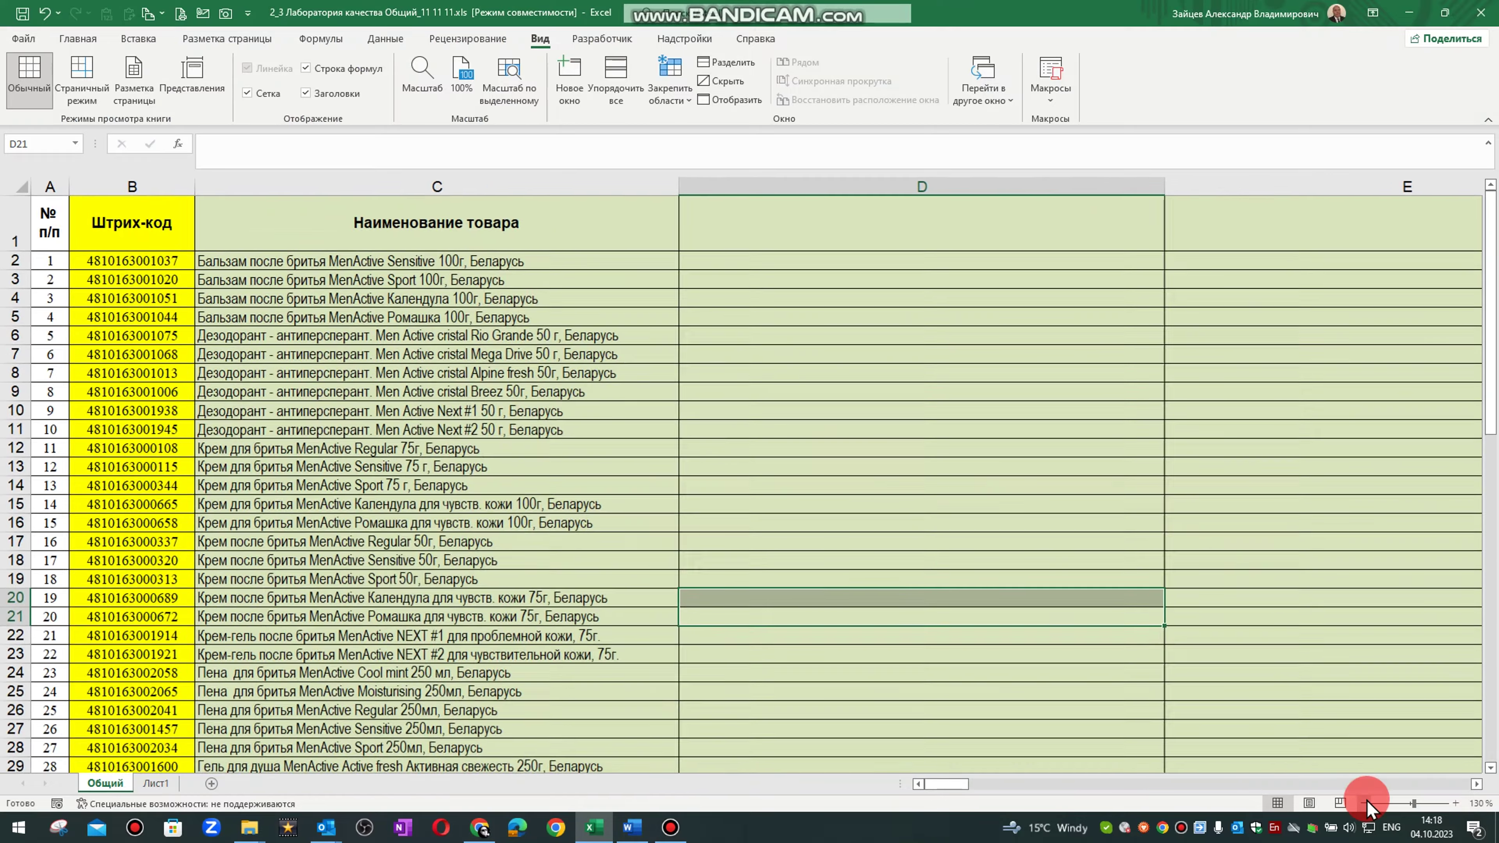
pyautogui.click(1363, 803)
pyautogui.click(1362, 803)
pyautogui.click(1362, 802)
pyautogui.click(753, 242)
pyautogui.rightClick(754, 243)
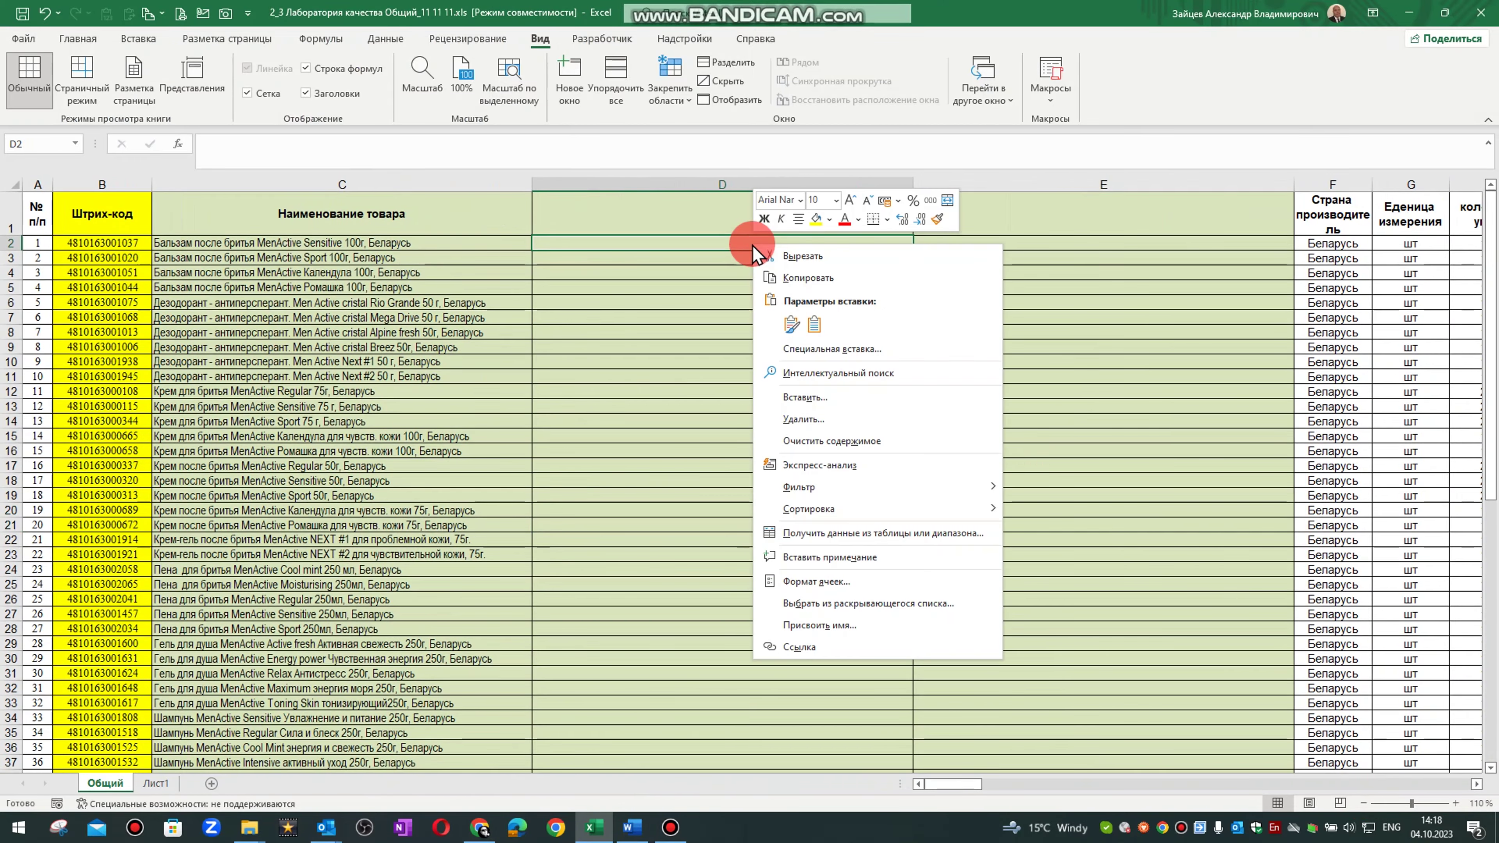
pyautogui.click(791, 325)
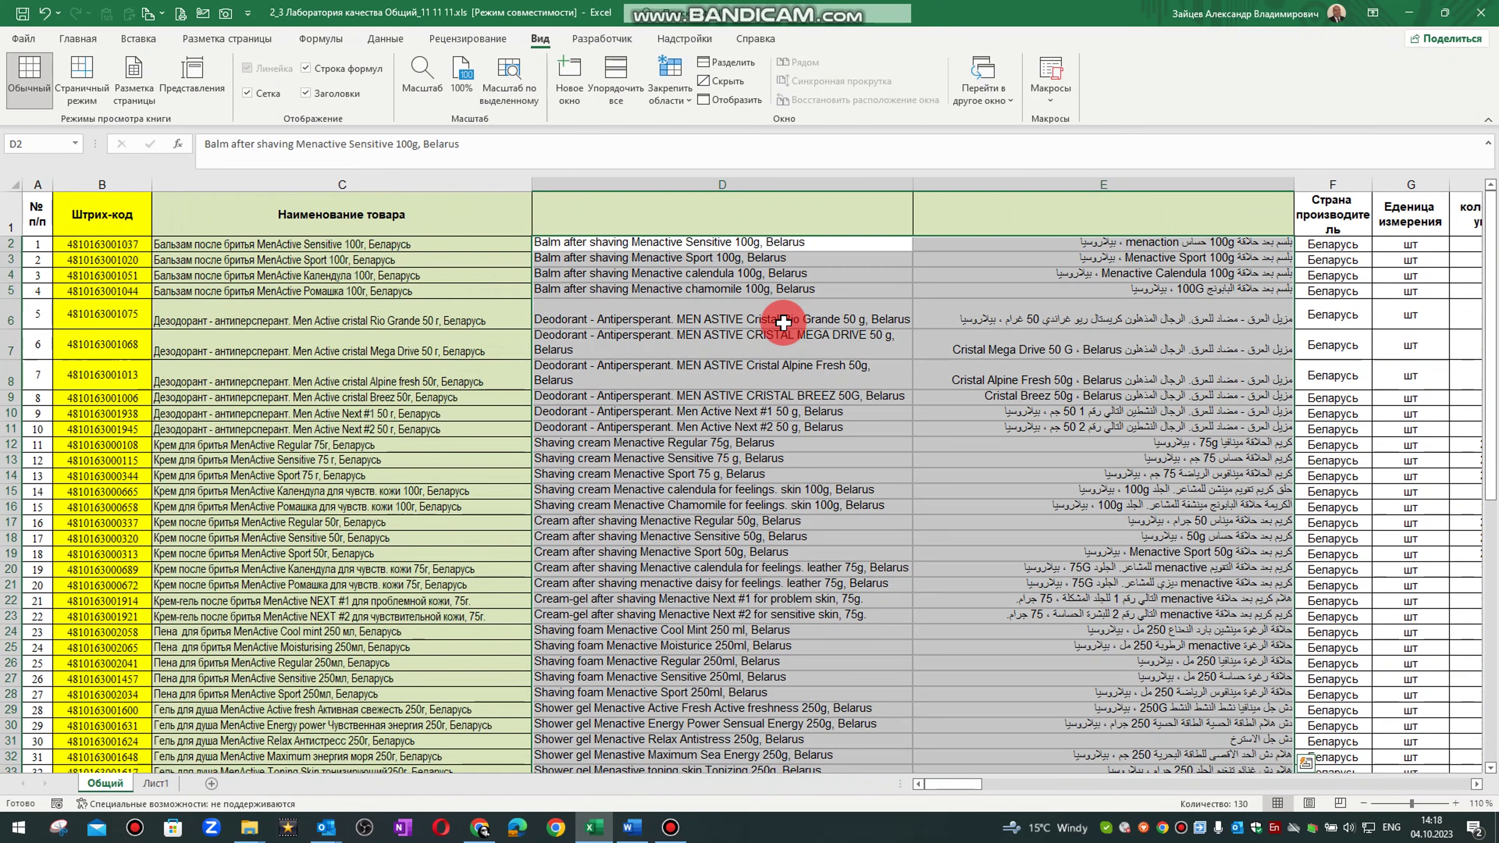
# Adjust column E's width for the Arabic text and check the English translation in D8
pyautogui.click(1121, 459)
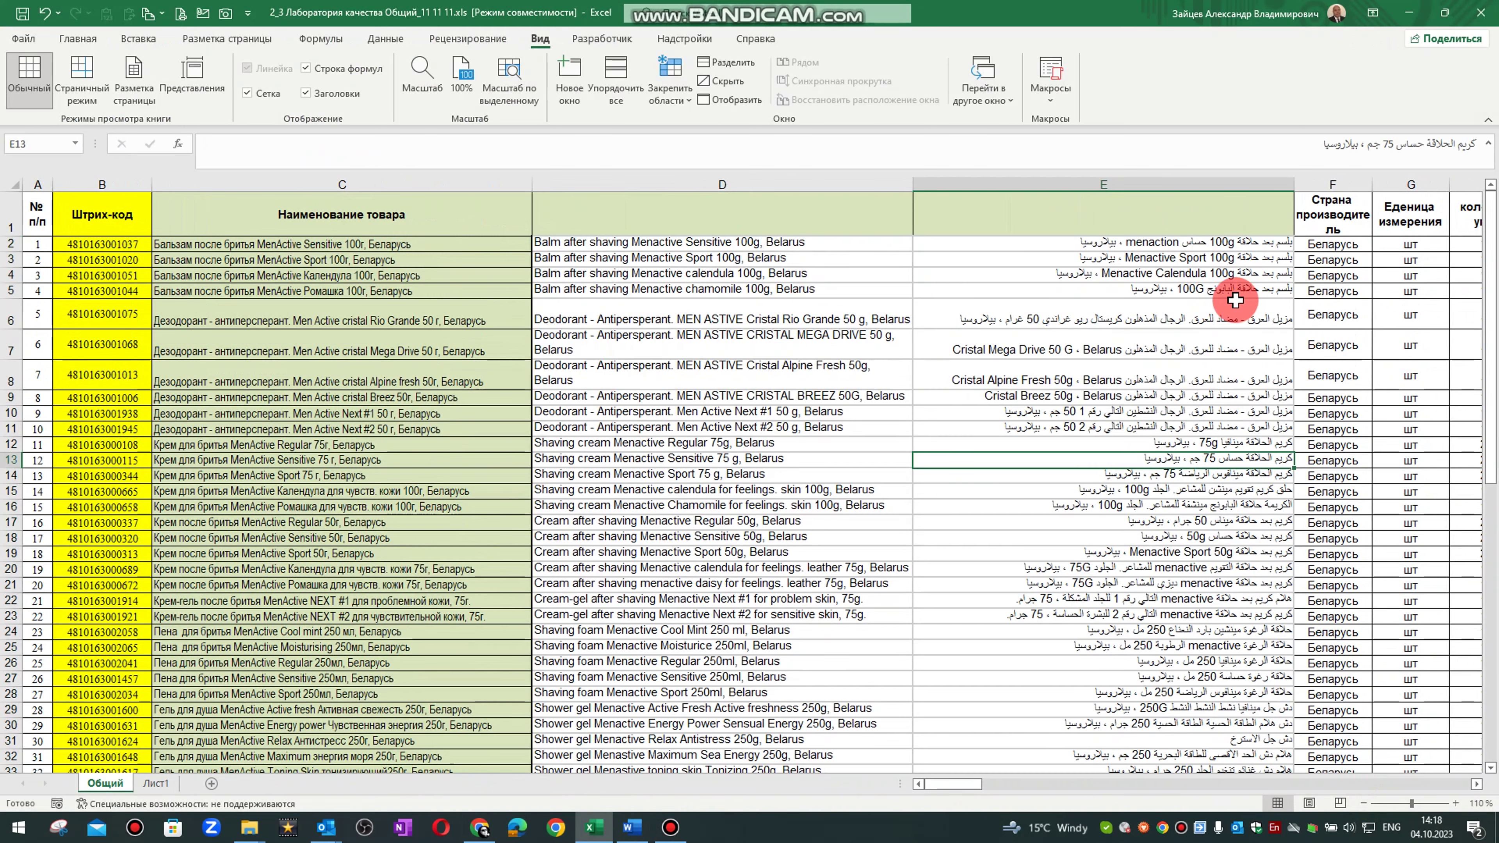
pyautogui.doubleClick(1294, 185)
pyautogui.click(920, 313)
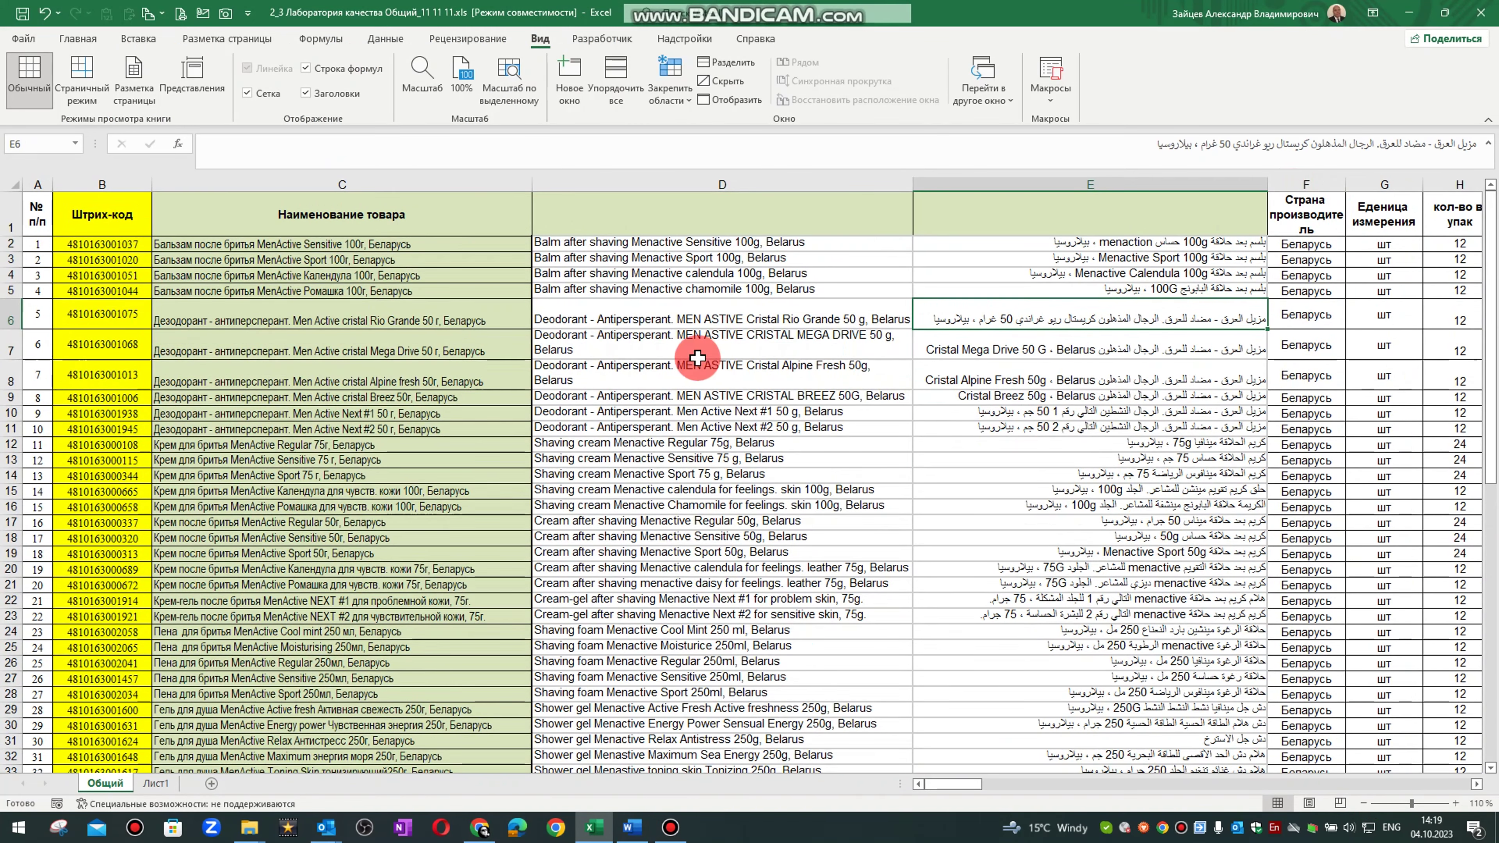
pyautogui.click(590, 373)
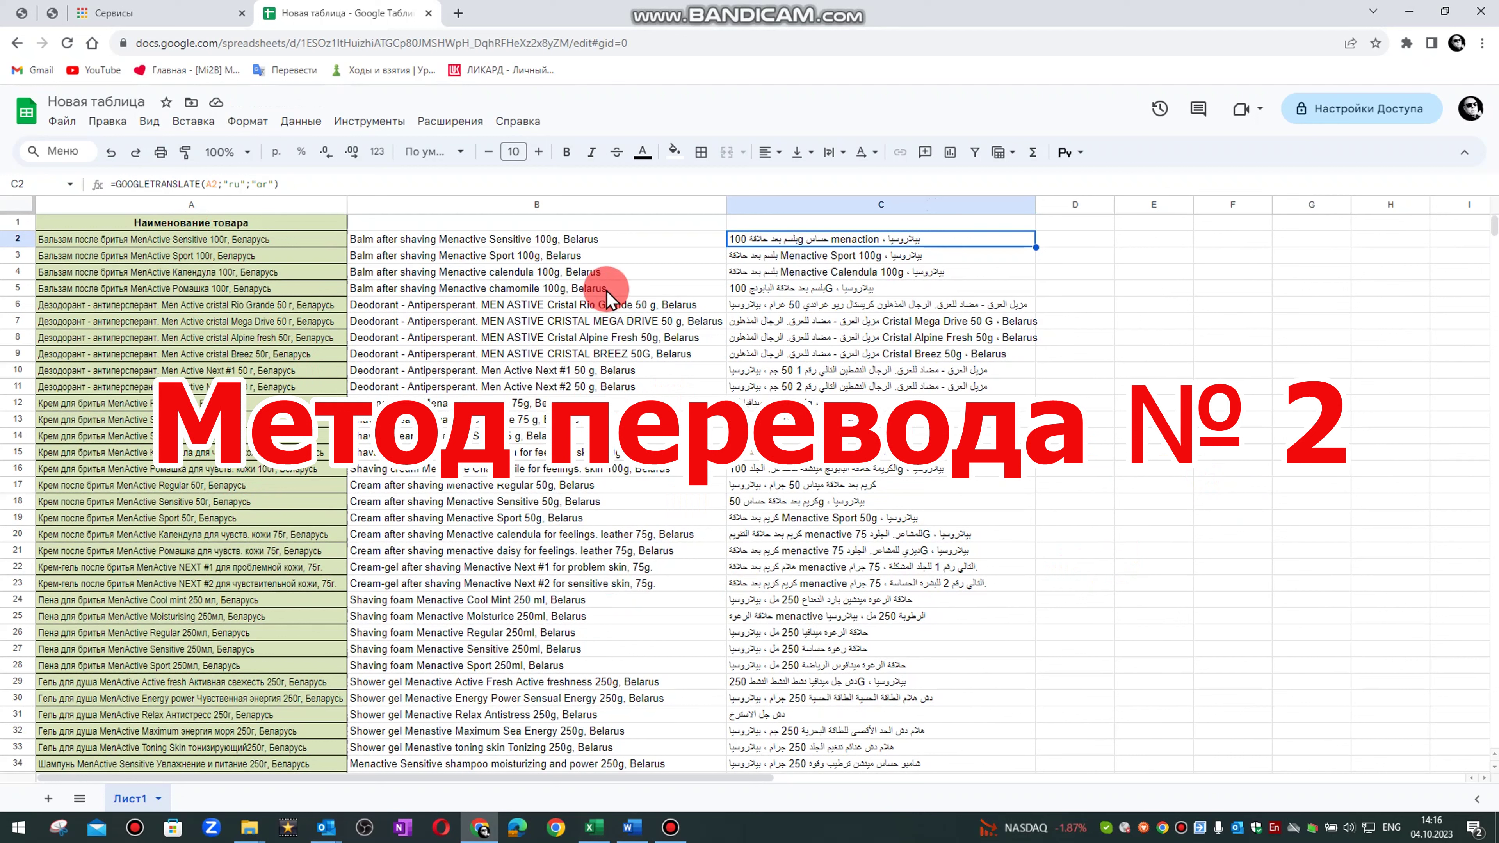
# Deselect the translation cells in Sheets, glance at the Excel workbook, and return to Chrome
pyautogui.click(1072, 352)
pyautogui.click(1073, 440)
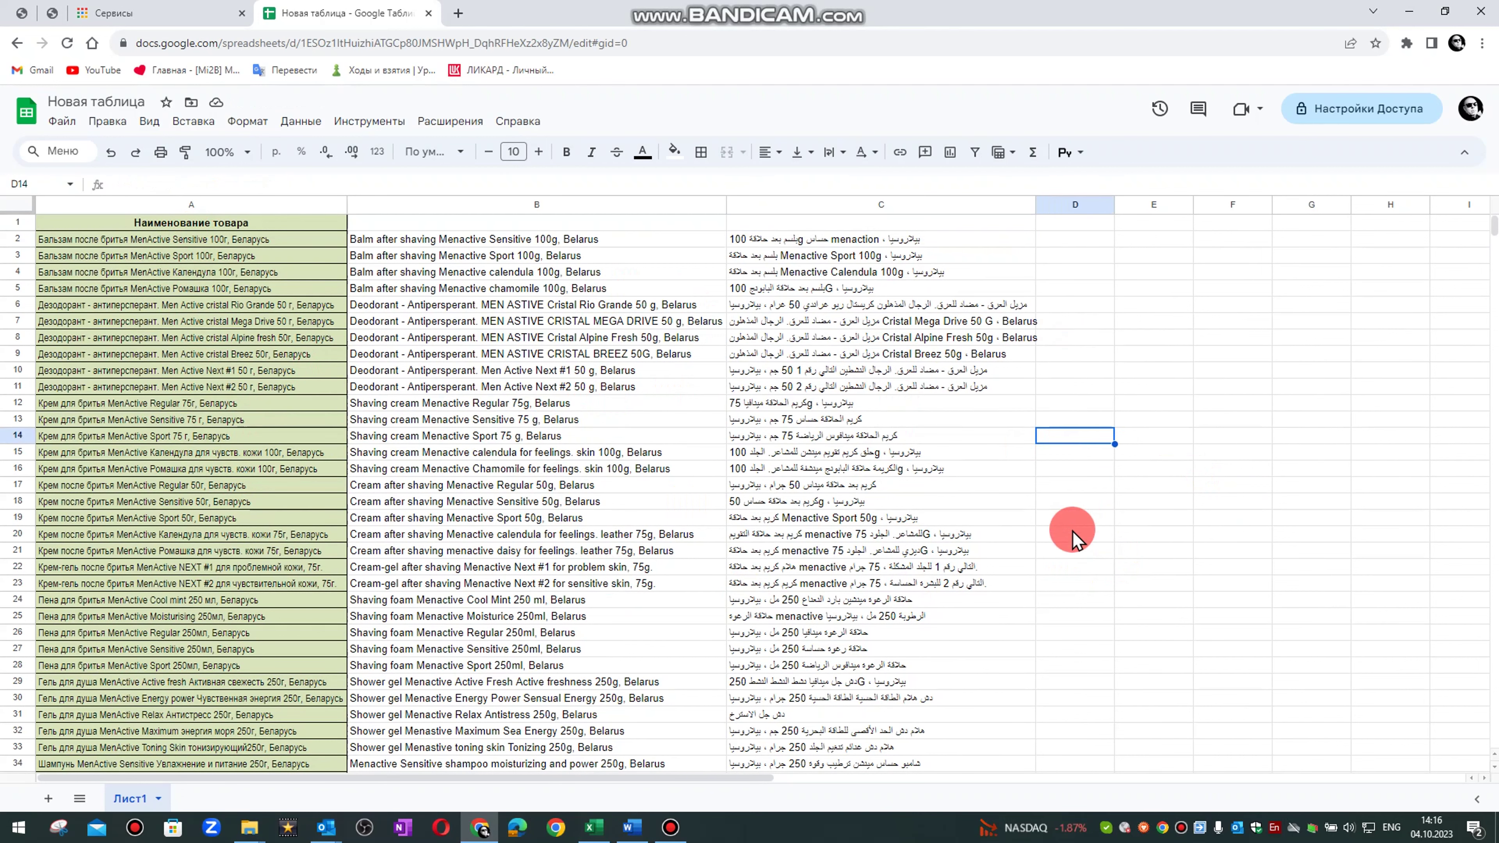
pyautogui.click(1072, 529)
pyautogui.click(1185, 437)
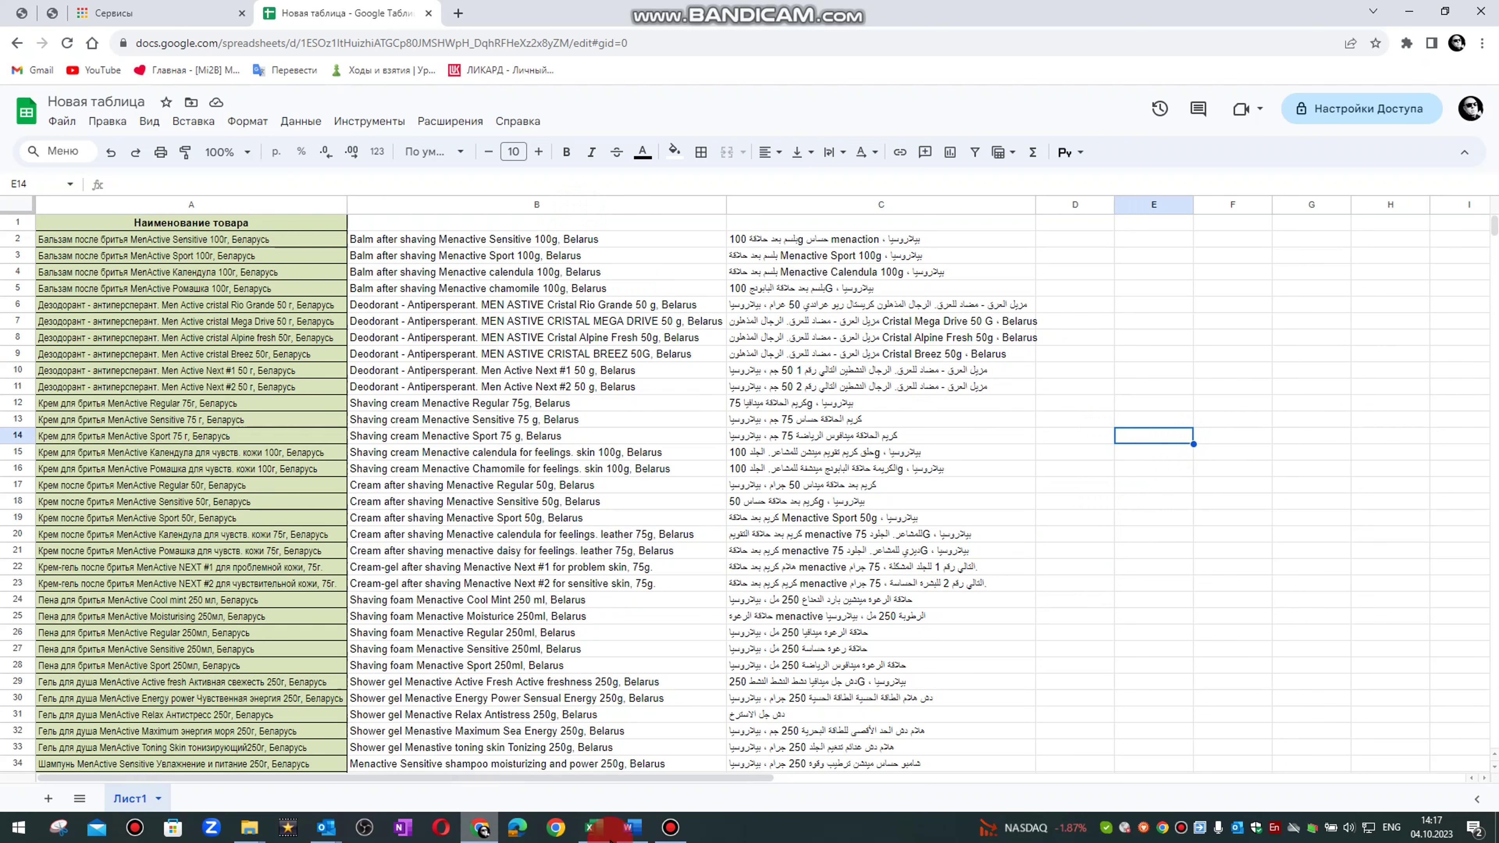
pyautogui.click(591, 827)
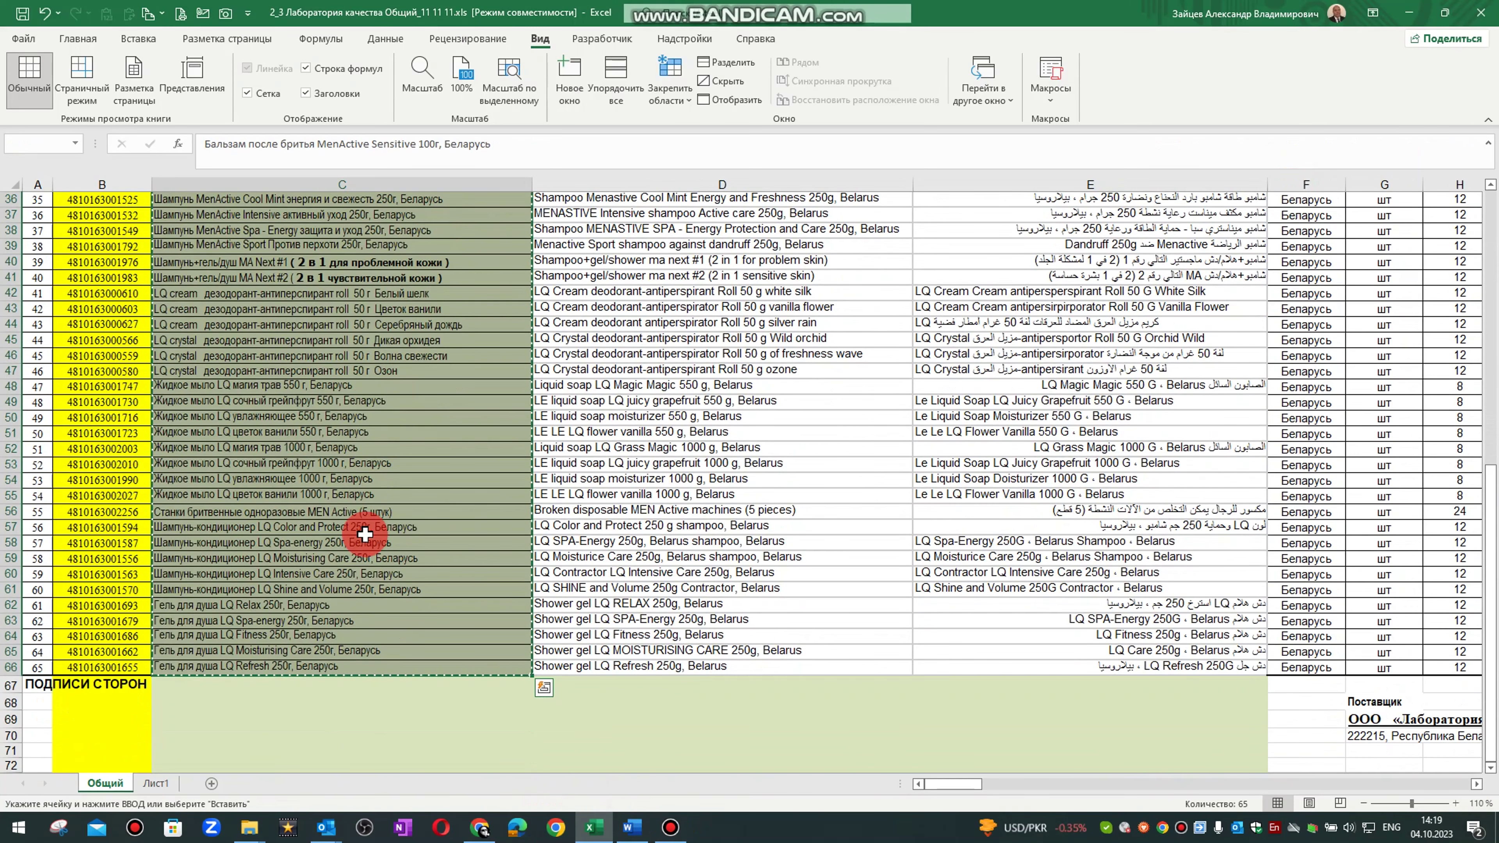
pyautogui.click(491, 837)
# Open Google Translate in a new tab, set English as target, and paste the Russian names
pyautogui.click(451, 13)
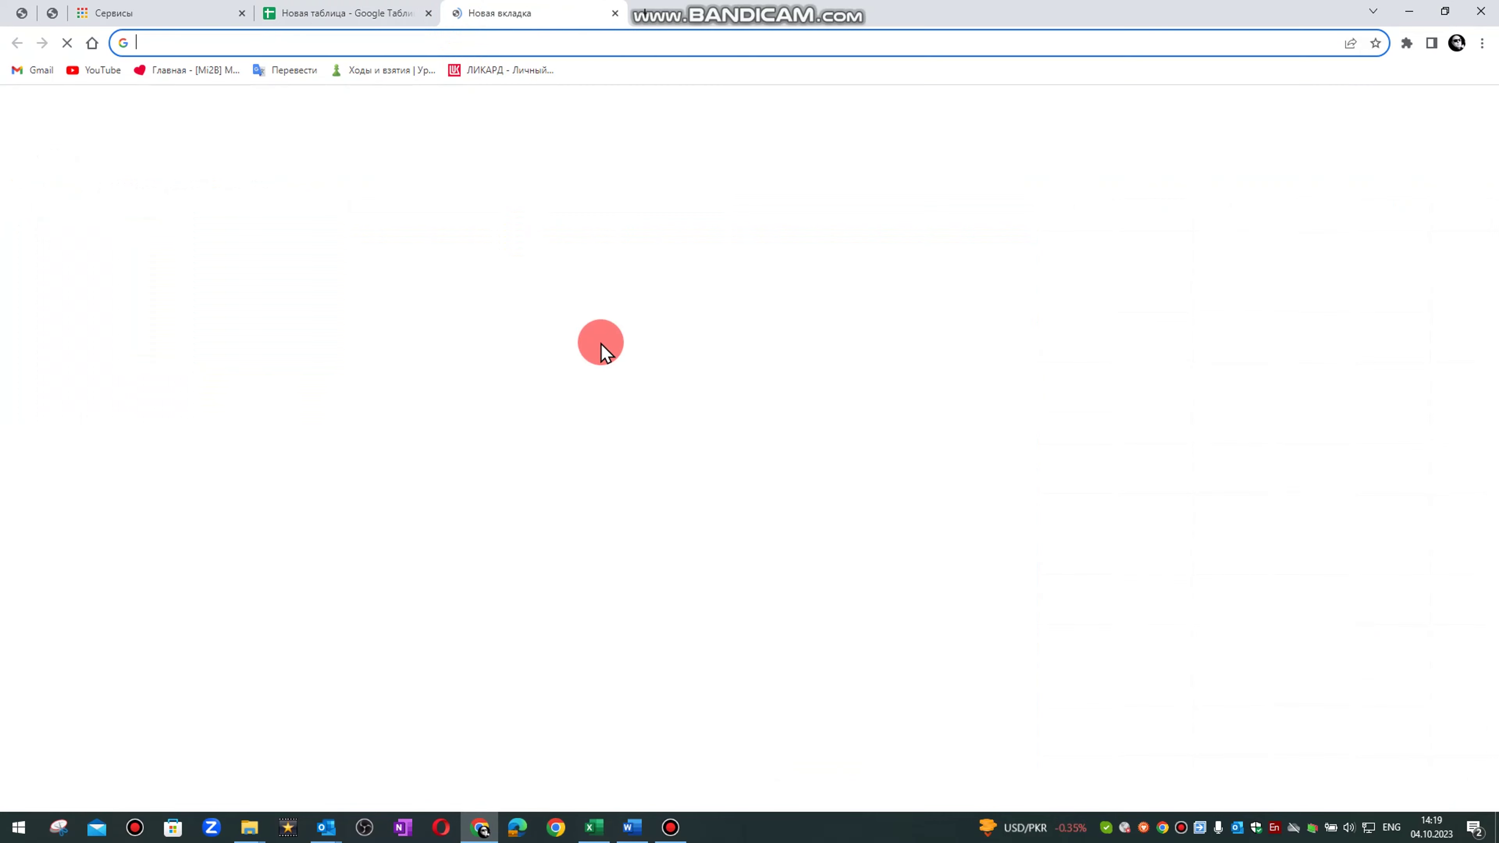
pyautogui.click(750, 394)
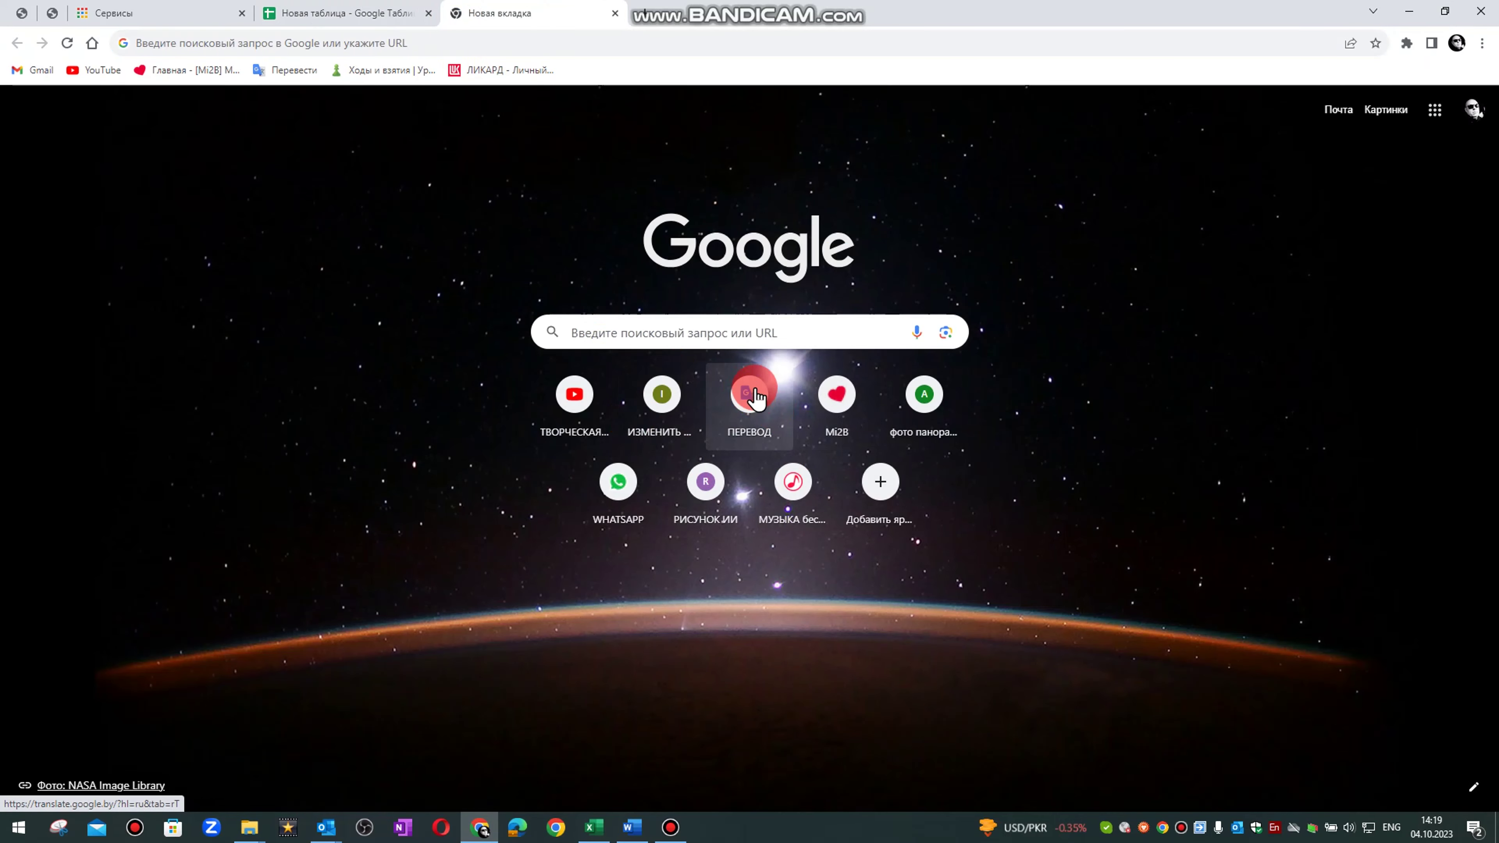
pyautogui.click(996, 219)
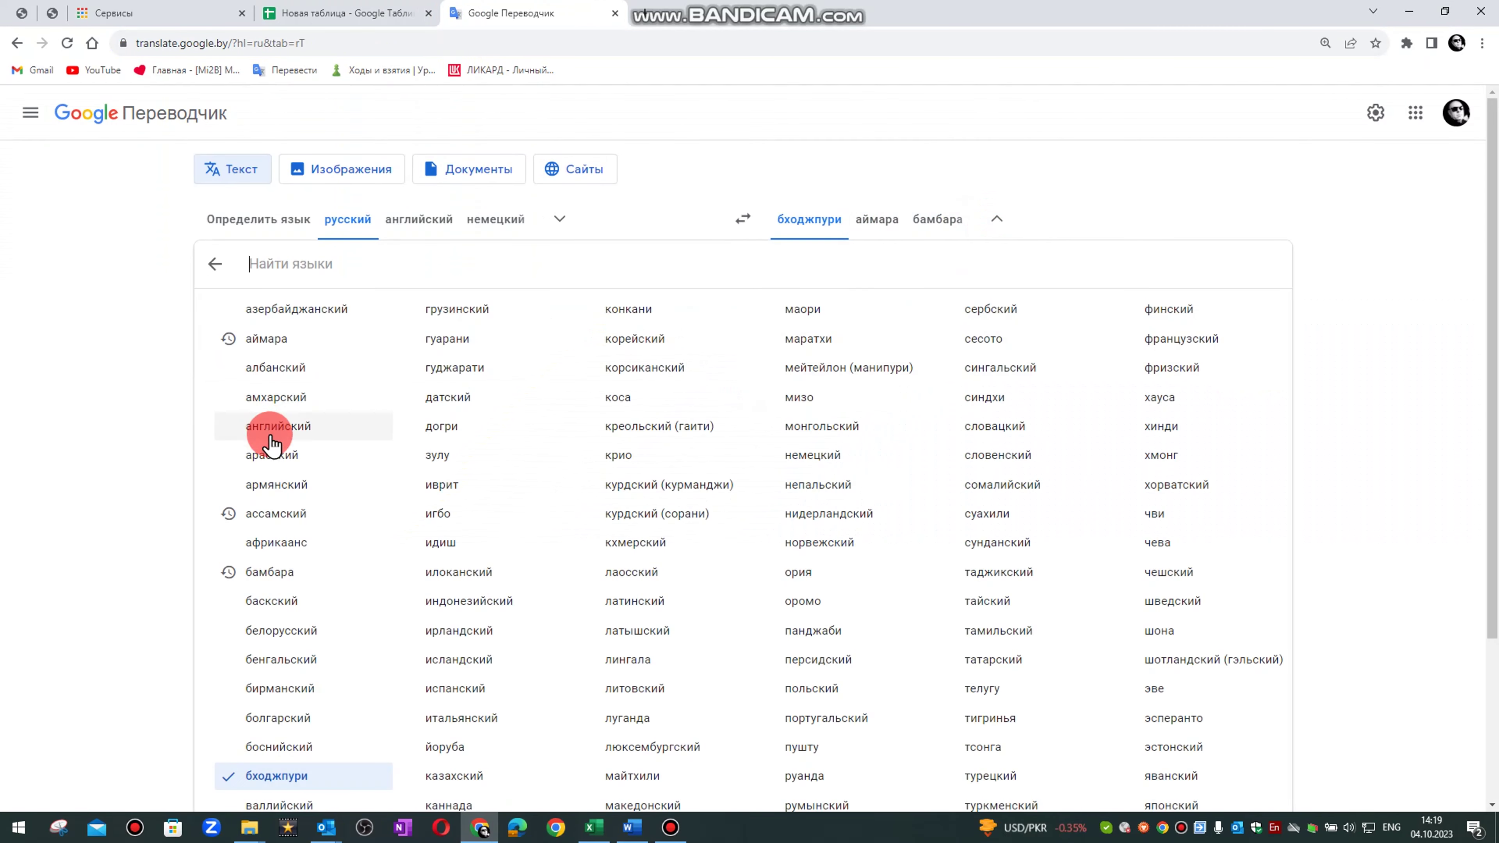
pyautogui.click(276, 428)
pyautogui.hotkey('ctrl', 'v')
pyautogui.scroll(-5, 955, 558)
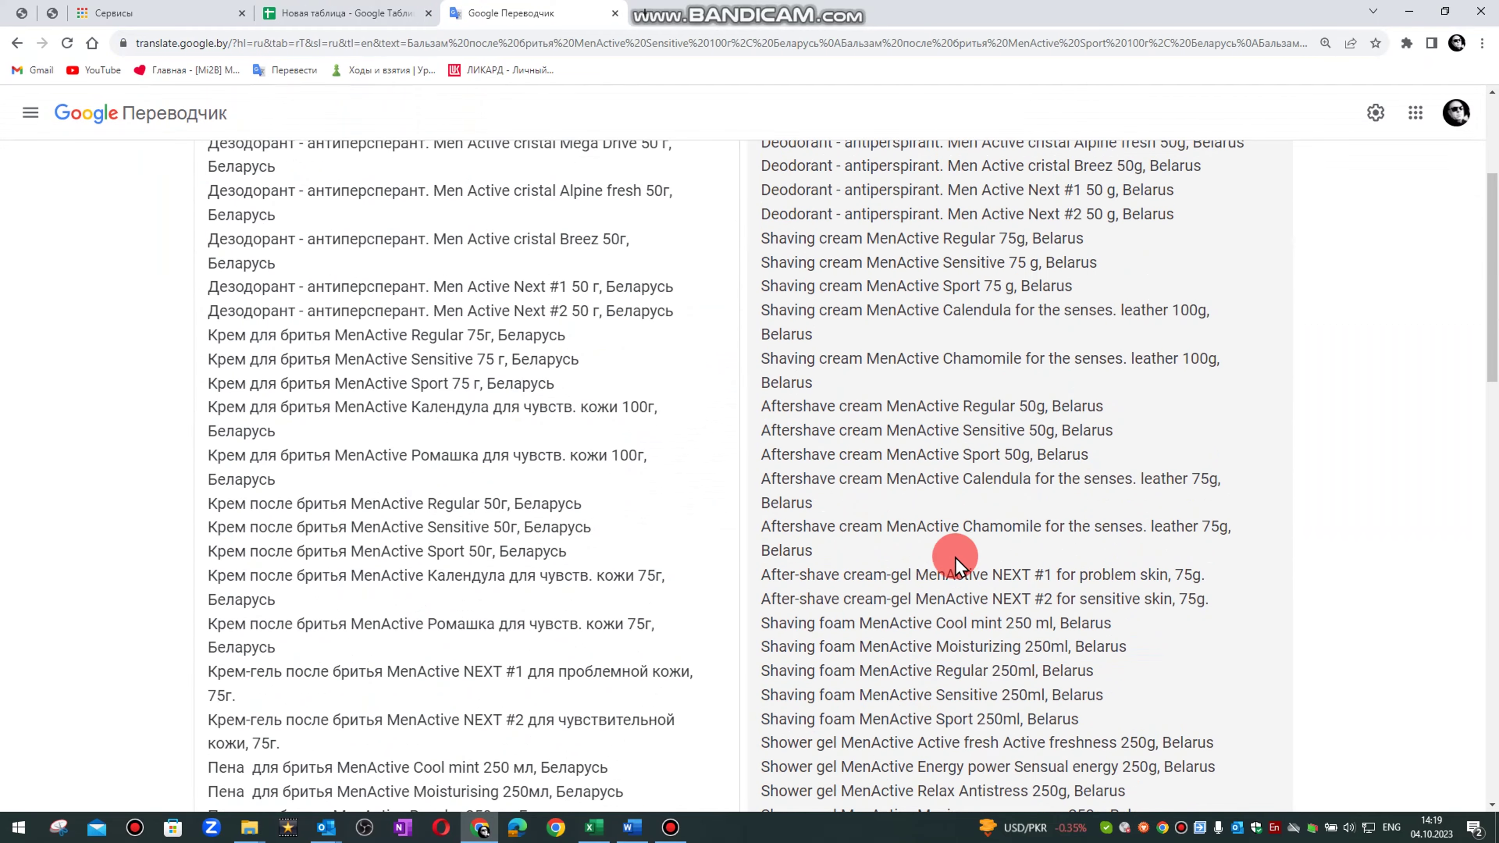
pyautogui.scroll(2, 950, 561)
pyautogui.scroll(3, 944, 564)
pyautogui.scroll(-10, 944, 561)
# Paste the Google Translate English product names into Excel column F starting at F2
pyautogui.hotkey('alt', 'Tab')
pyautogui.rightClick(1124, 198)
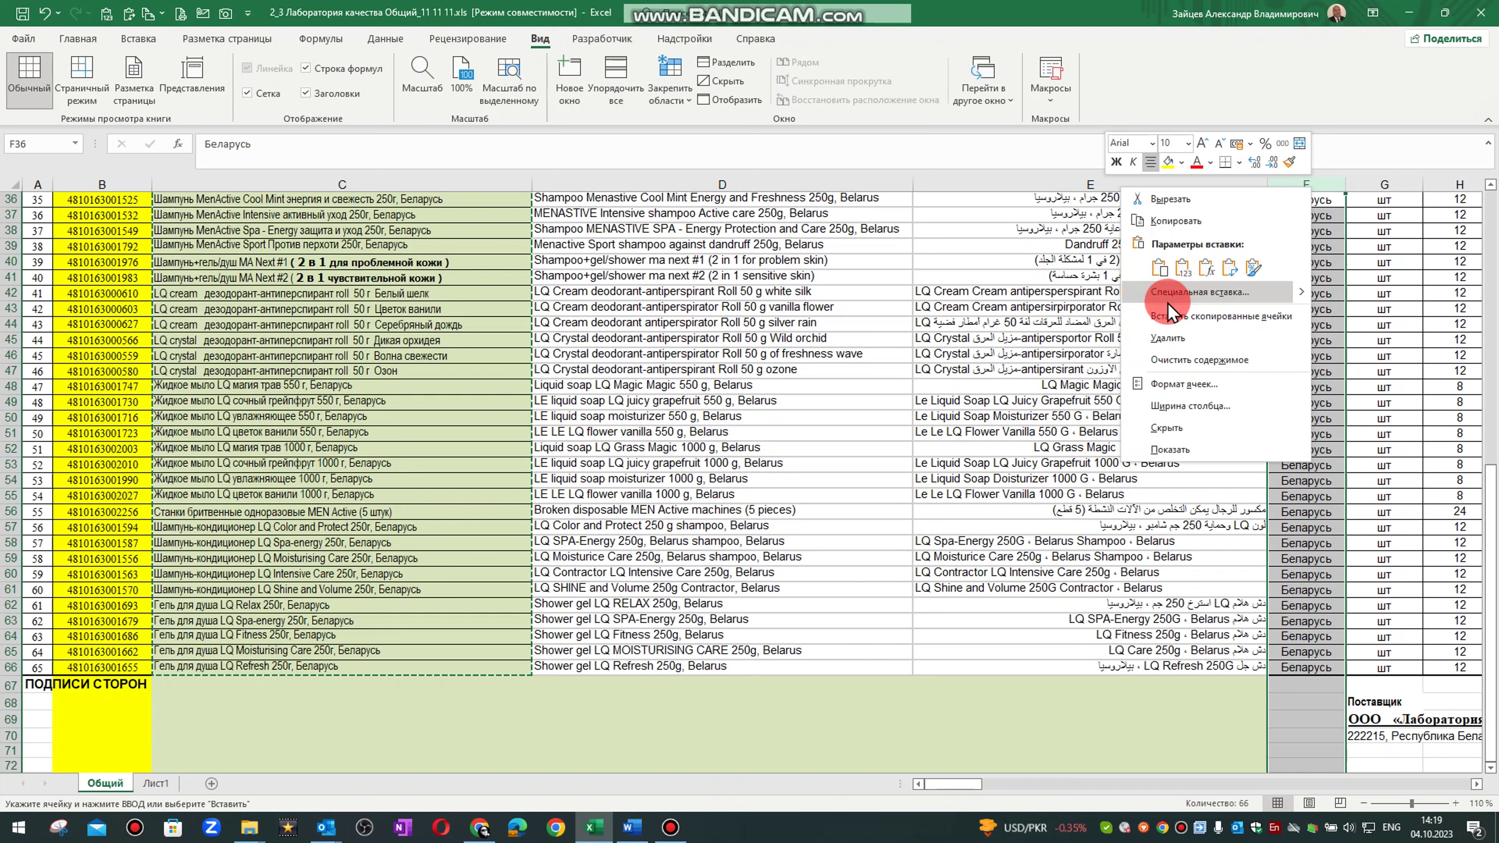
pyautogui.click(1232, 373)
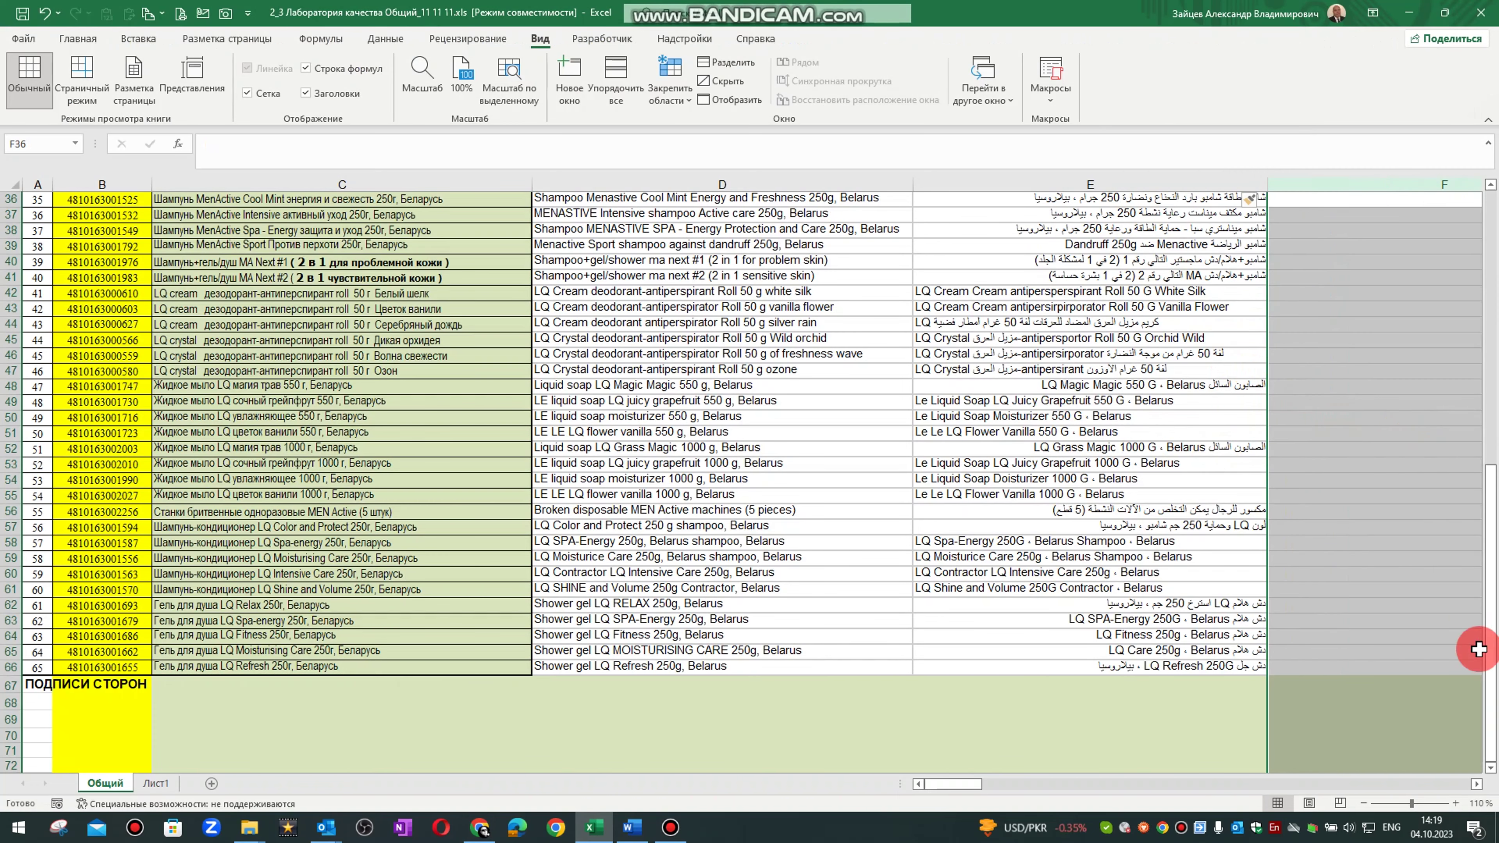
pyautogui.moveTo(1488, 590); pyautogui.dragTo(1484, 195)
pyautogui.click(1370, 247)
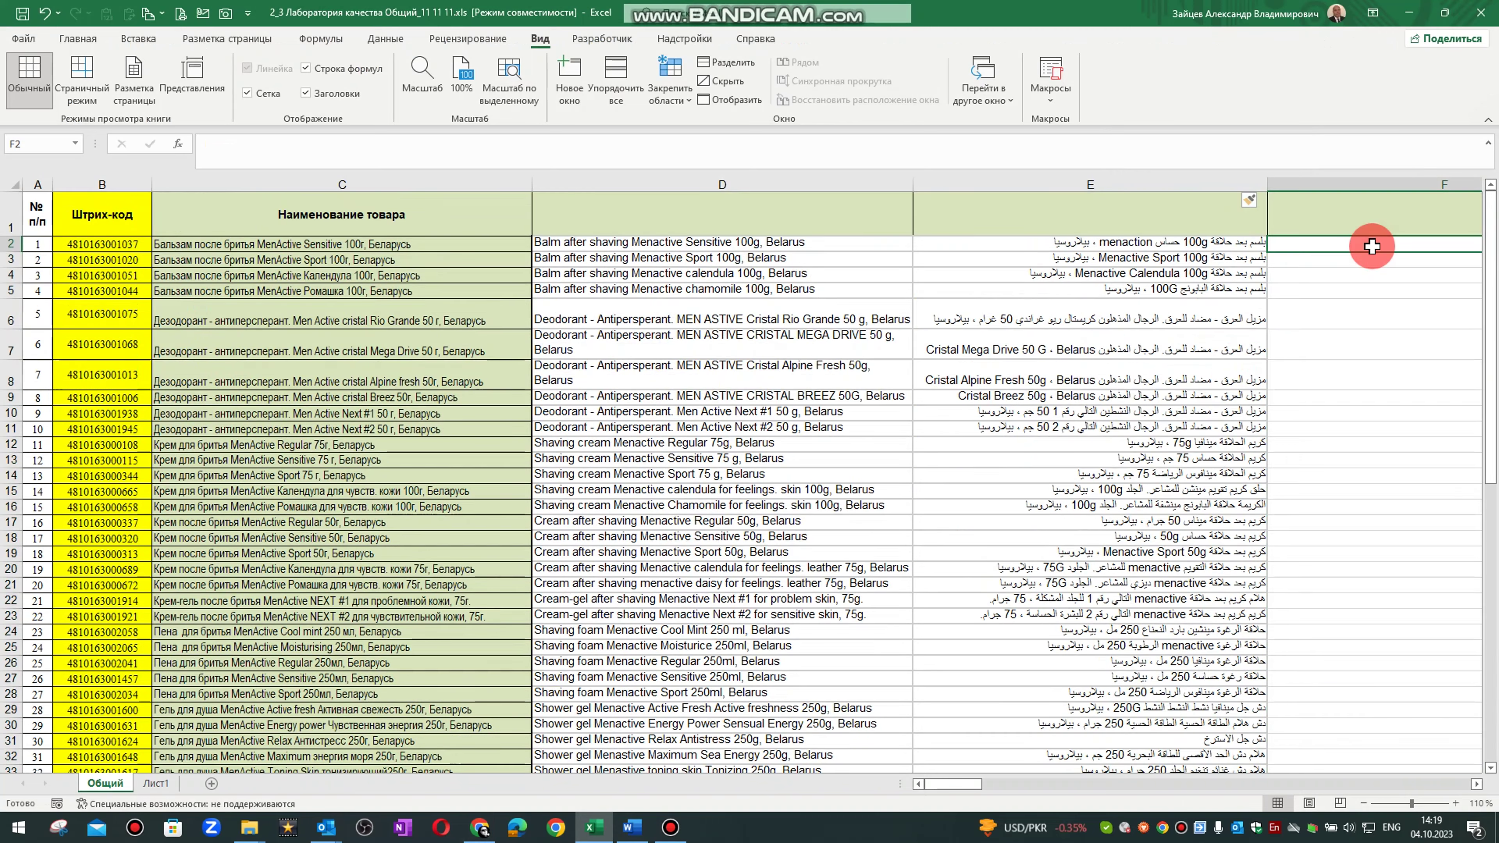
pyautogui.hotkey('alt', 'Tab')
pyautogui.click(1177, 663)
pyautogui.hotkey('alt', 'Tab')
pyautogui.hotkey('ctrl', 'v')
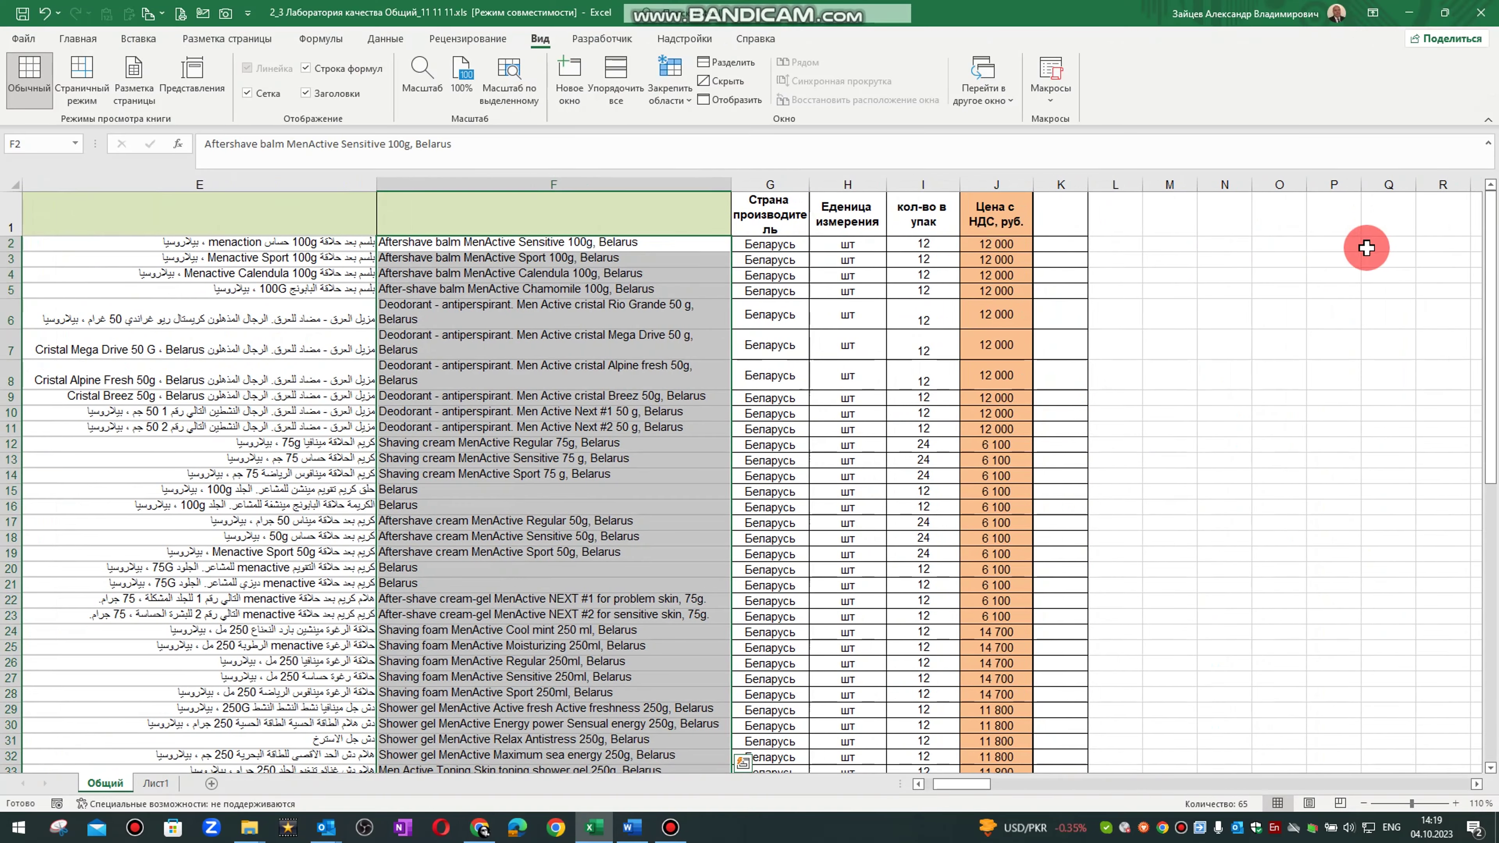
pyautogui.click(592, 279)
# Scroll through the sheet to review the three translation columns down to row 66
pyautogui.hscroll(-5, 797, 473)
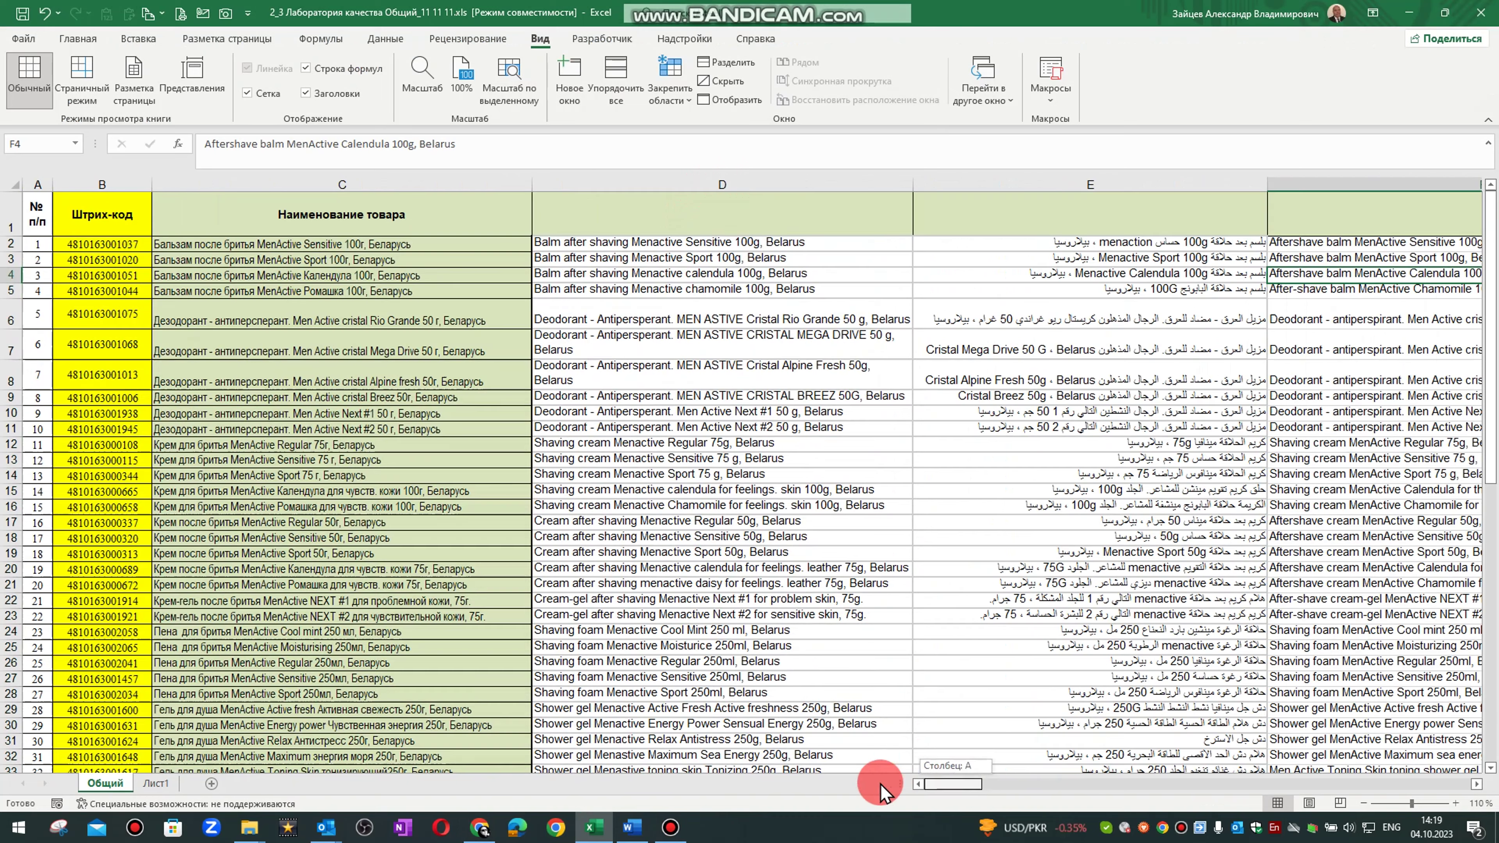
pyautogui.click(1022, 553)
pyautogui.scroll(-2, 1021, 552)
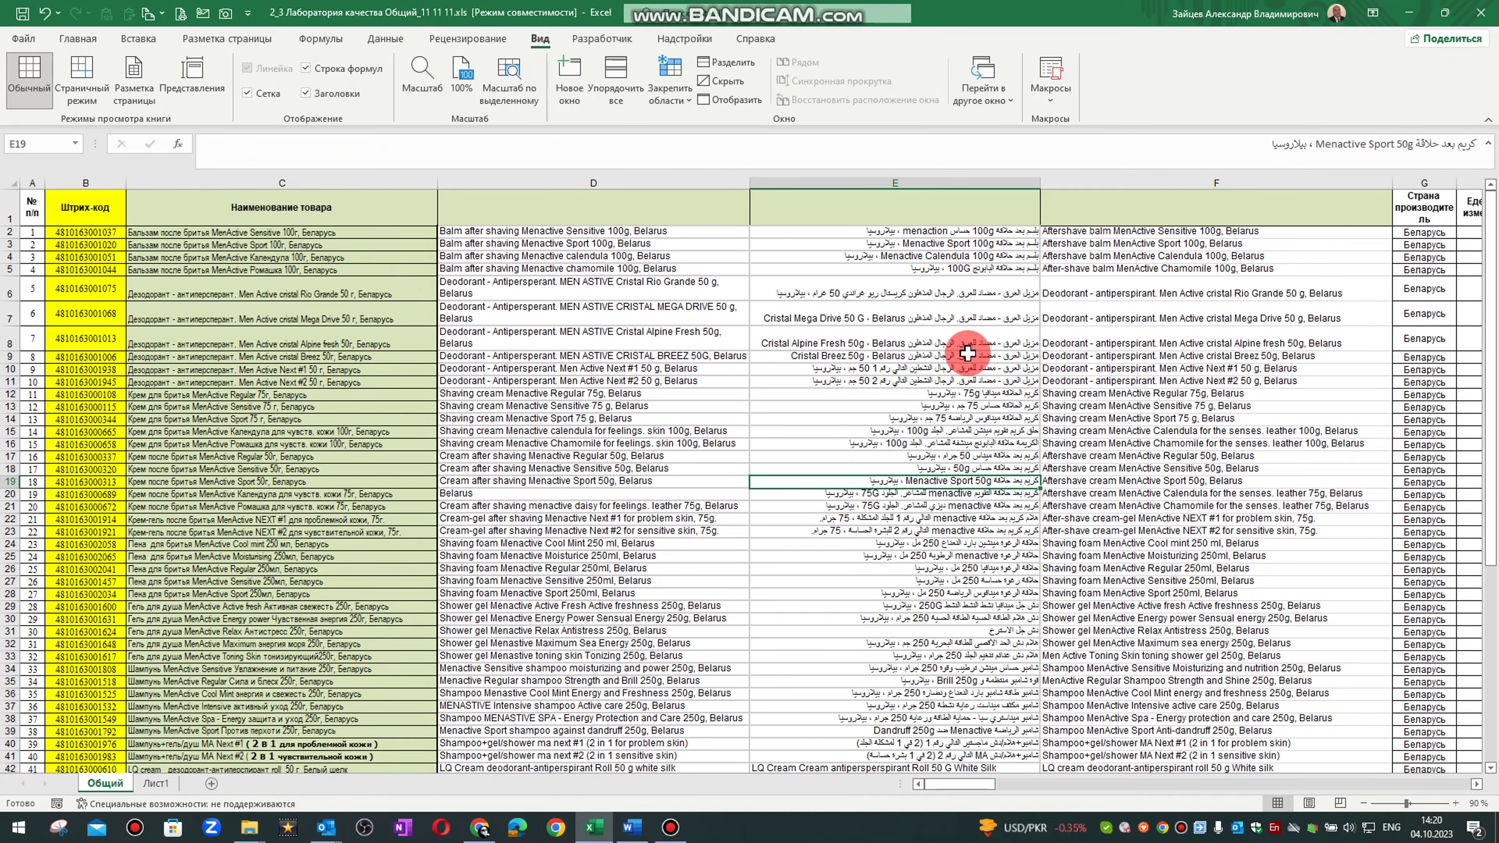
pyautogui.scroll(-7, 678, 608)
pyautogui.scroll(-3, 678, 611)
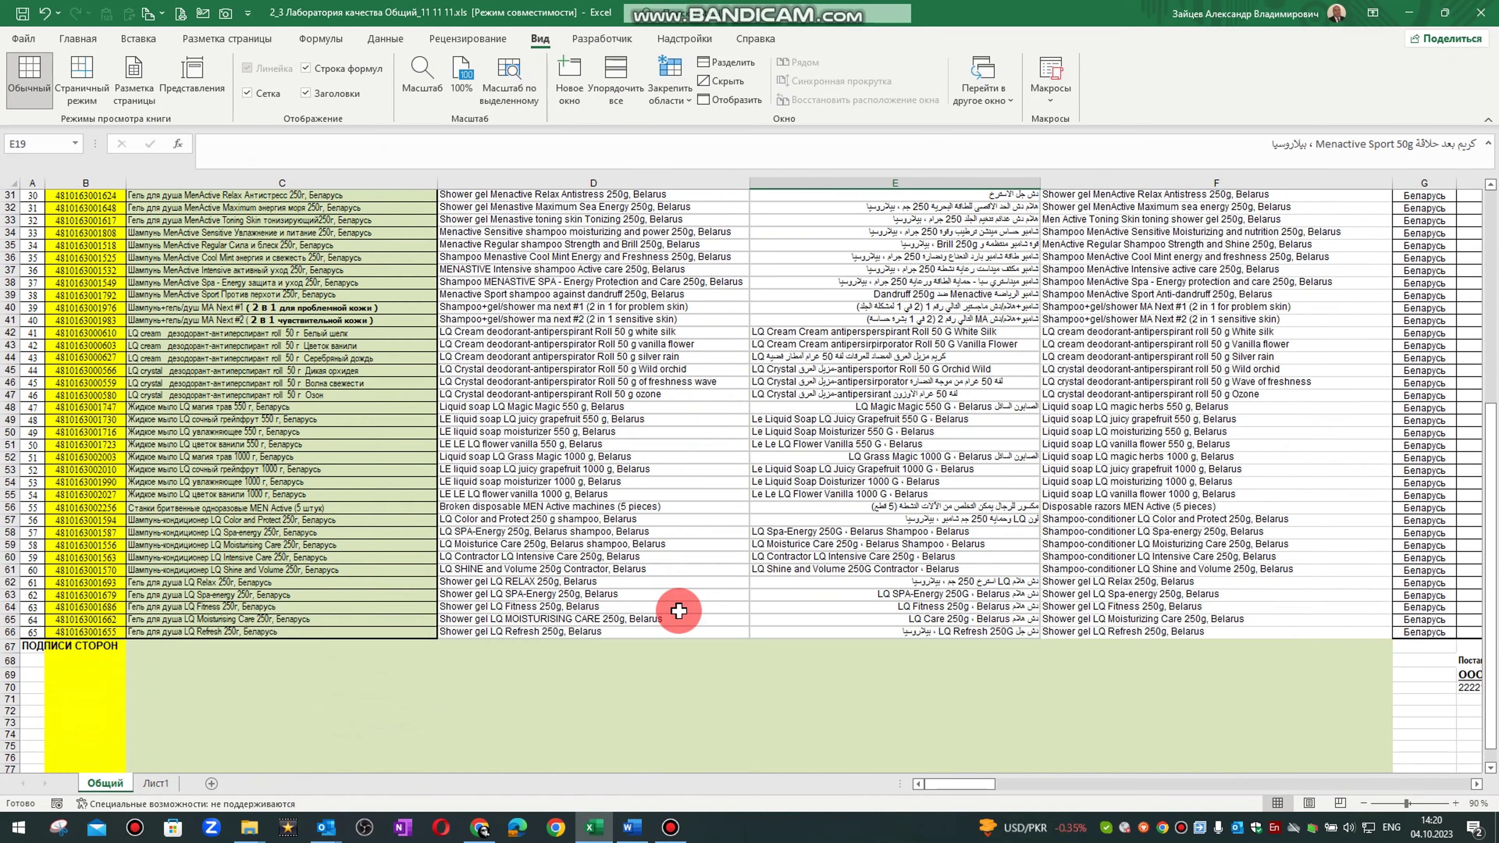
pyautogui.scroll(1, 679, 611)
pyautogui.scroll(6, 681, 605)
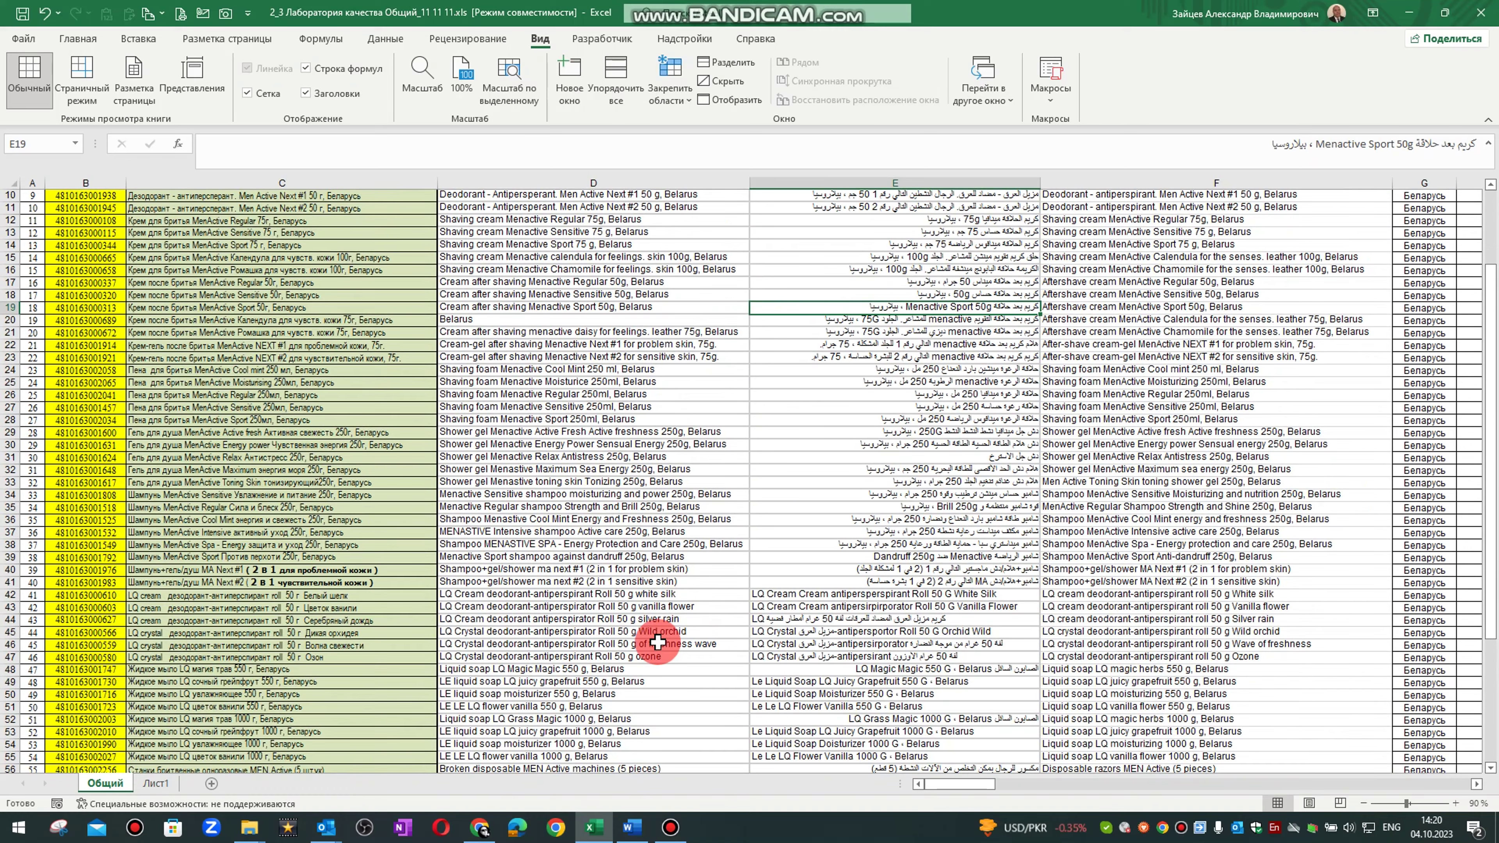